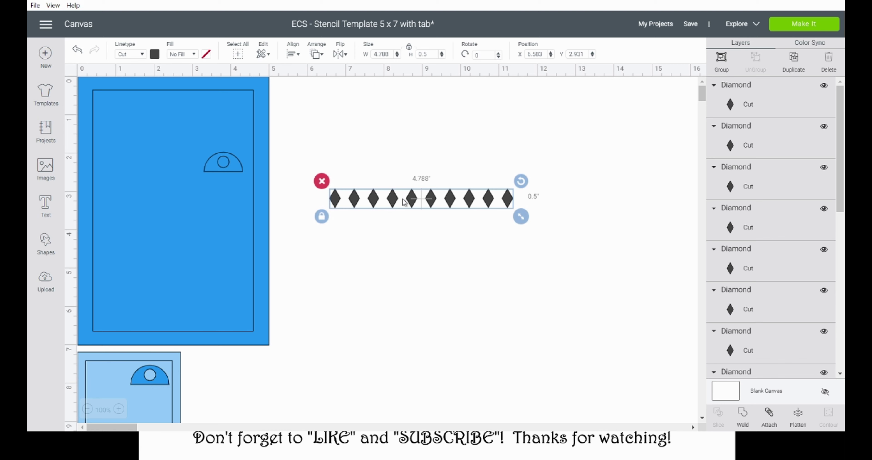
Step: Move the diamond row to X 6.042, Y 0.722 and duplicate it as a staggered second row at X 6.342, Y 1.222
{"action": "left_click_drag", "start_coordinate": [434, 201], "coordinate": [414, 114]}
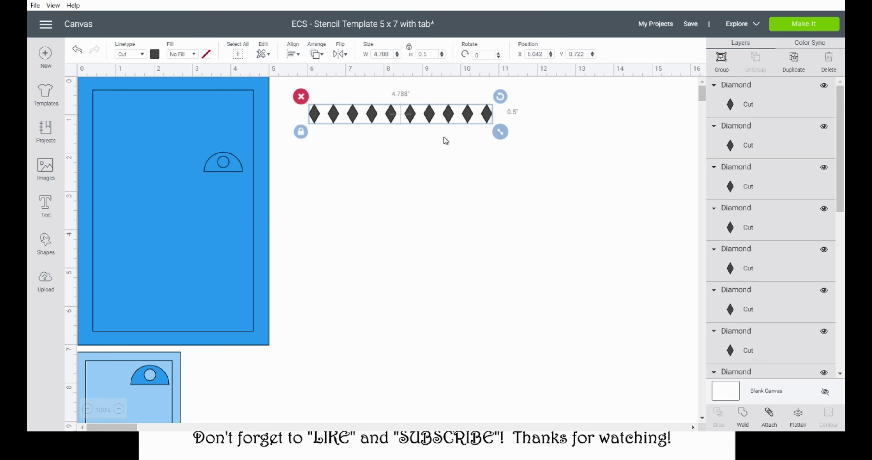
{"action": "left_click", "coordinate": [794, 58]}
{"action": "key", "text": "Left"}
{"action": "key", "text": "Left"}
{"action": "key", "text": "Left"}
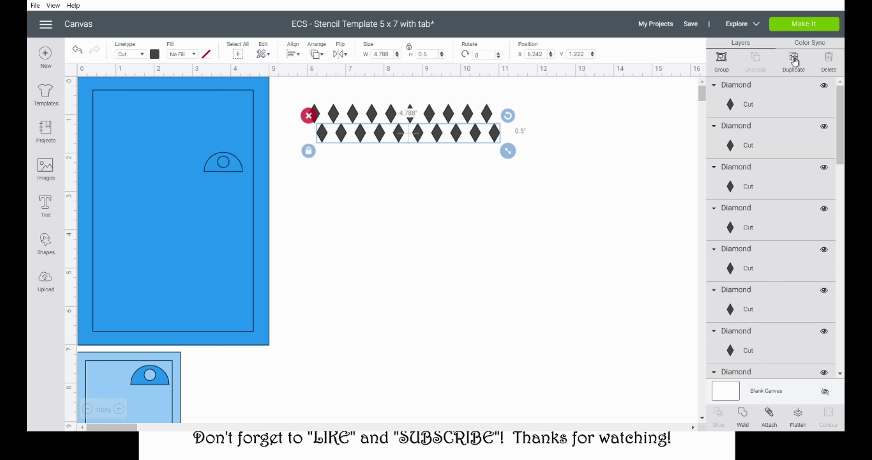
{"action": "key", "text": "Right"}
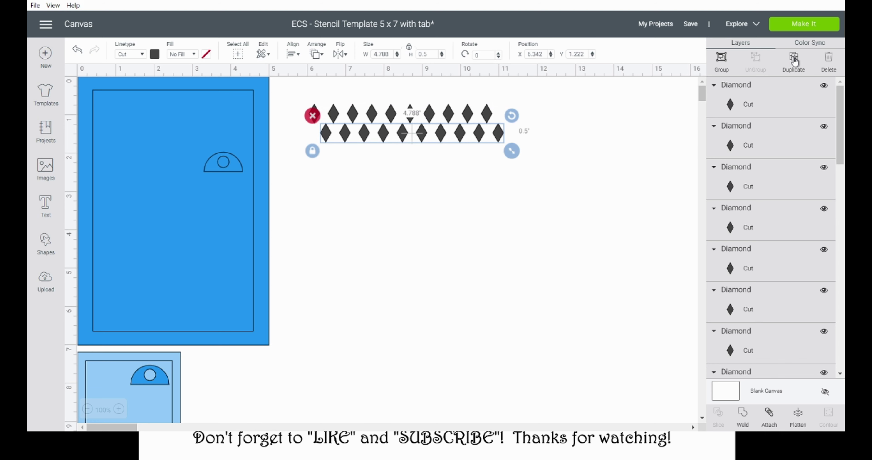
Step: Group the diamonds of the lower row and those of the upper row as two separate groups
{"action": "left_click", "coordinate": [722, 58]}
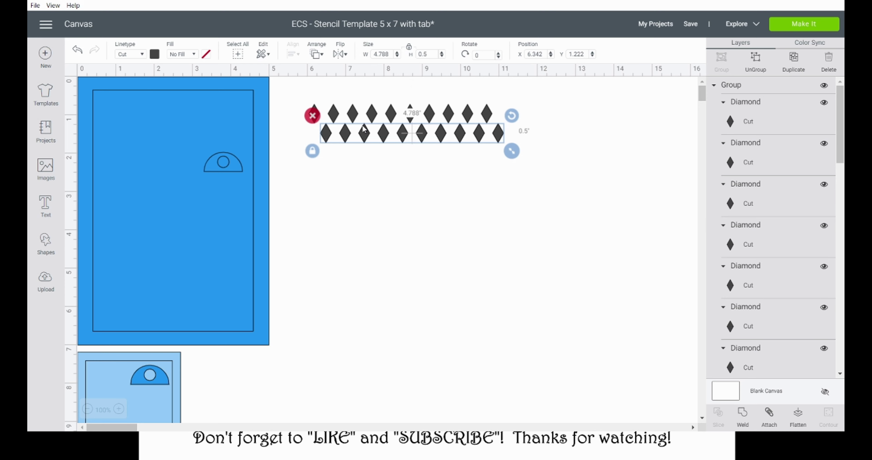
{"action": "left_click_drag", "start_coordinate": [303, 87], "coordinate": [499, 114]}
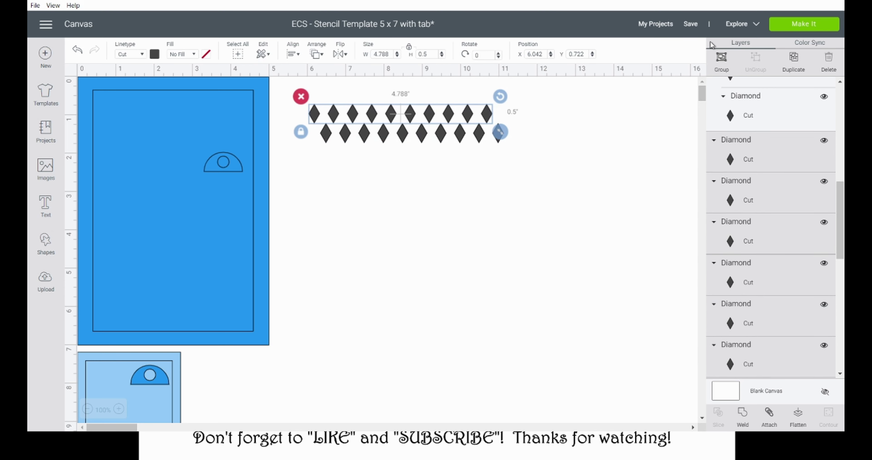
{"action": "left_click", "coordinate": [722, 58]}
Step: Try to center the two grouped diamond rows horizontally on each other, and undo the alignment
{"action": "left_click", "coordinate": [518, 161]}
{"action": "left_click_drag", "start_coordinate": [517, 162], "coordinate": [298, 97]}
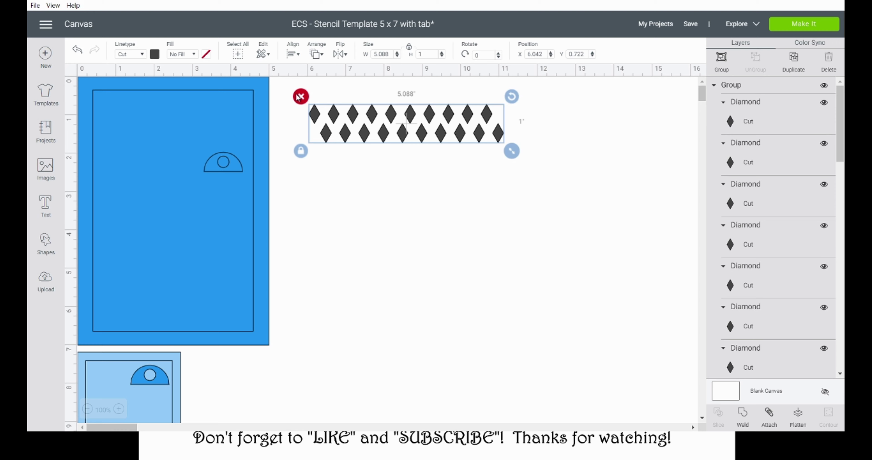
{"action": "left_click", "coordinate": [297, 55]}
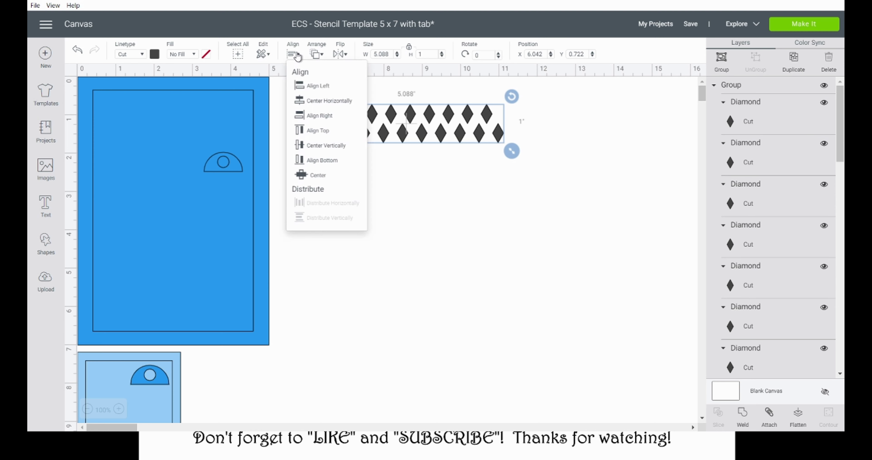
{"action": "left_click", "coordinate": [330, 101]}
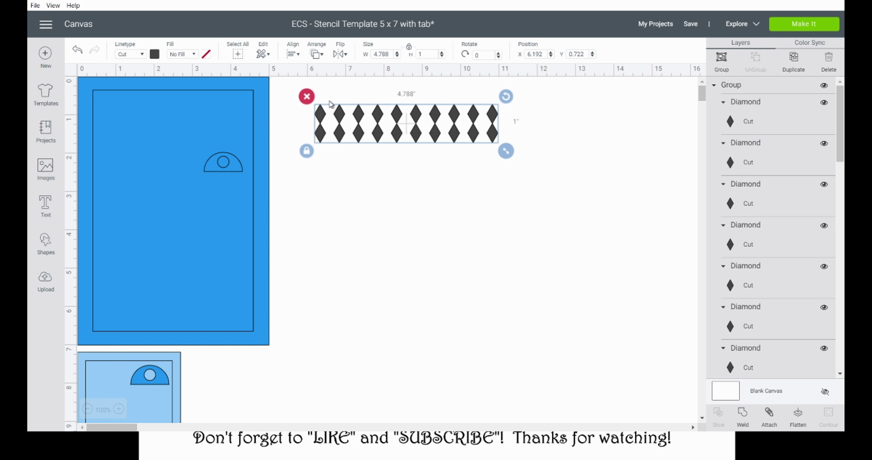
{"action": "left_click", "coordinate": [78, 50]}
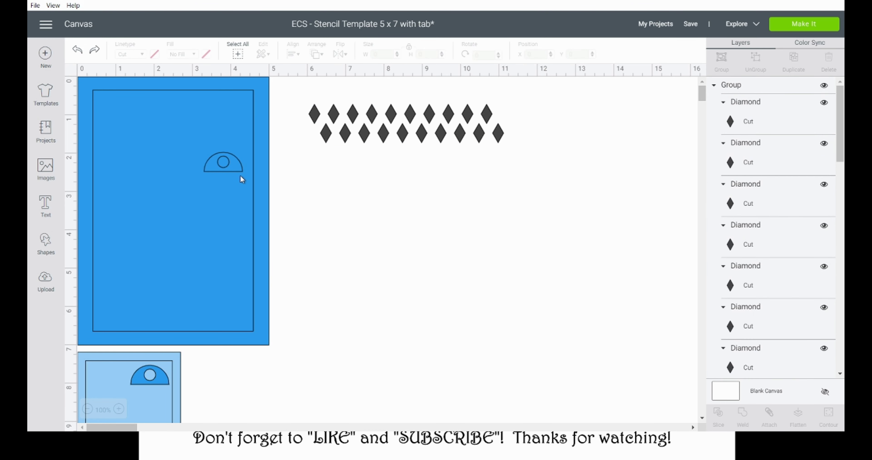
Step: Delete the rightmost diamond from the lower row's group
{"action": "left_click", "coordinate": [502, 136]}
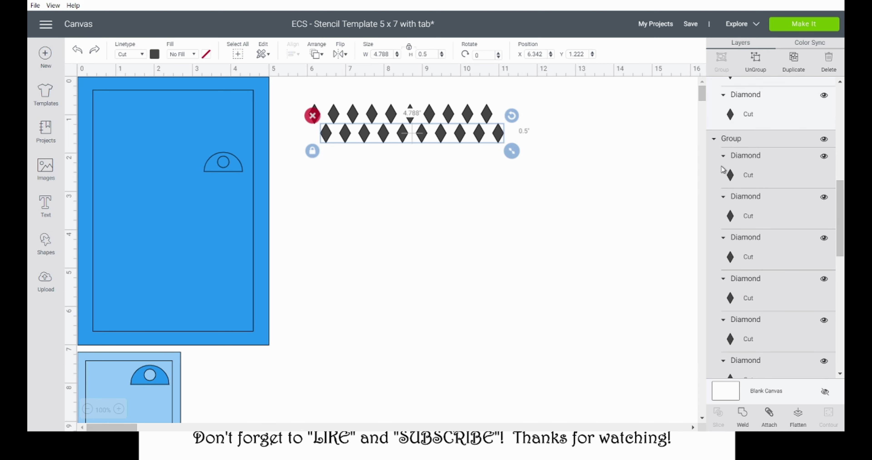
{"action": "left_click", "coordinate": [735, 175]}
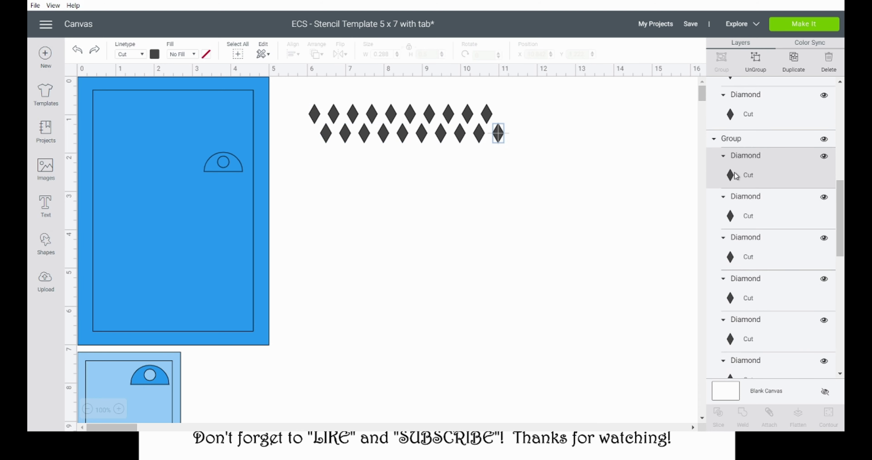
{"action": "key", "text": "Delete"}
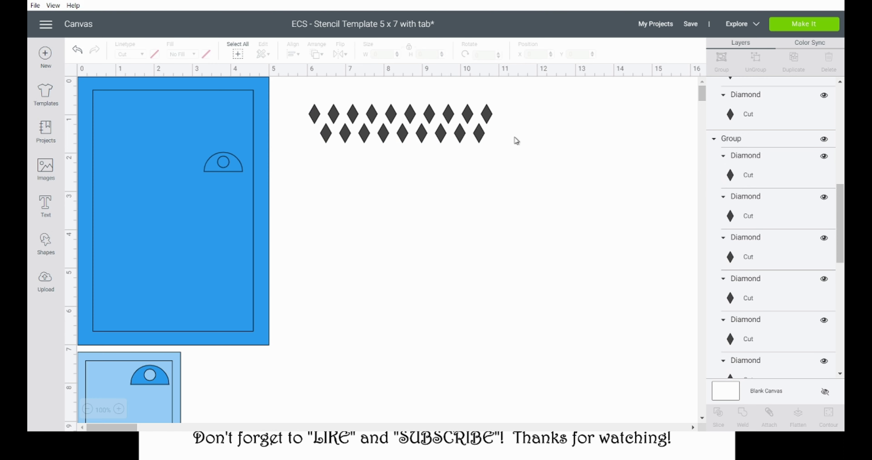
Step: Center the two diamond rows horizontally on each other and group them into one two-row pattern
{"action": "left_click_drag", "start_coordinate": [523, 154], "coordinate": [296, 89]}
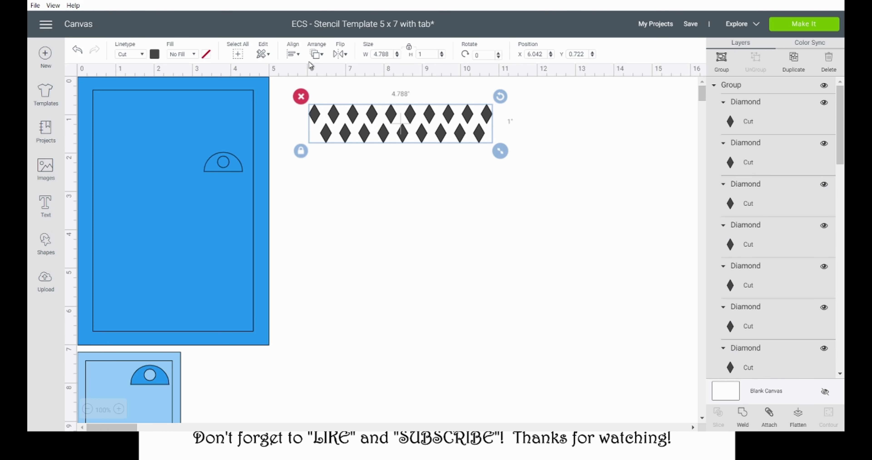
{"action": "left_click", "coordinate": [300, 54]}
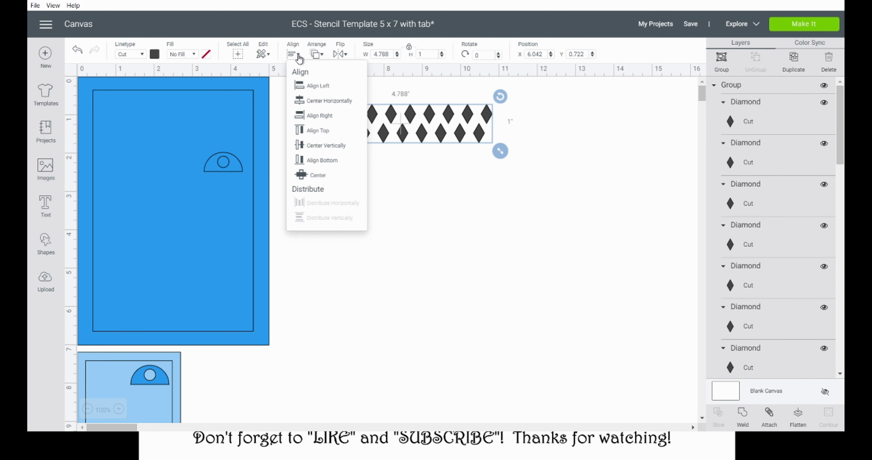
{"action": "left_click", "coordinate": [339, 101]}
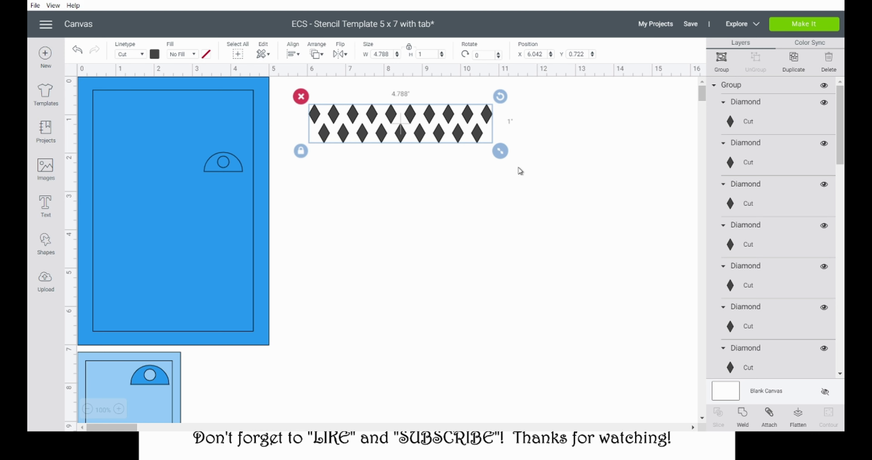
{"action": "left_click", "coordinate": [722, 62]}
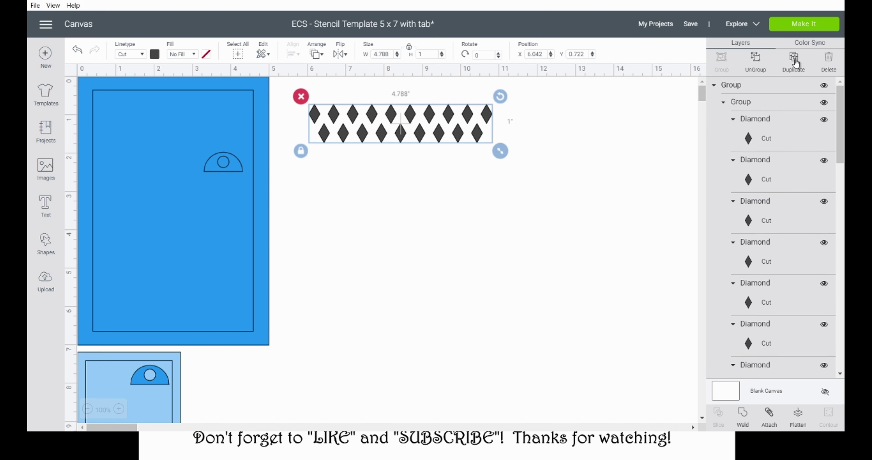
Step: Duplicate the two-row diamond group and place the copy directly below the original at X 6.042, Y 1.722
{"action": "left_click", "coordinate": [794, 59]}
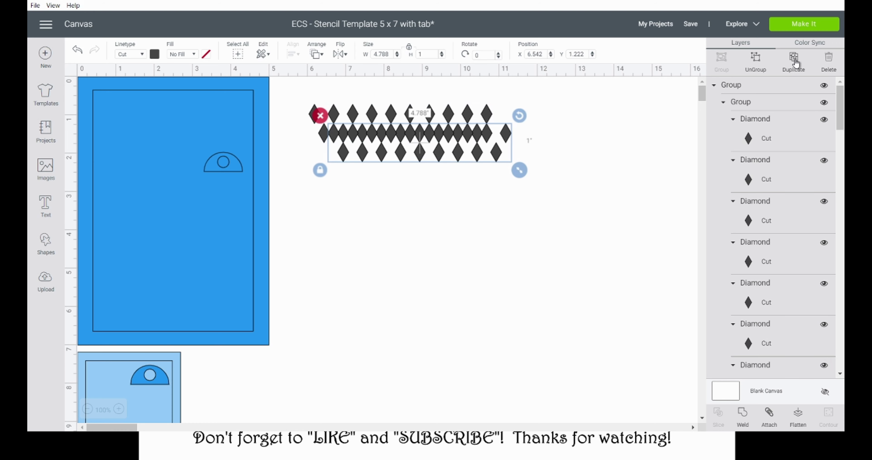
{"action": "key", "text": "Left"}
{"action": "key", "text": "Left"}
{"action": "key", "text": "Left"}
{"action": "key", "text": "Left"}
{"action": "key", "text": "Left"}
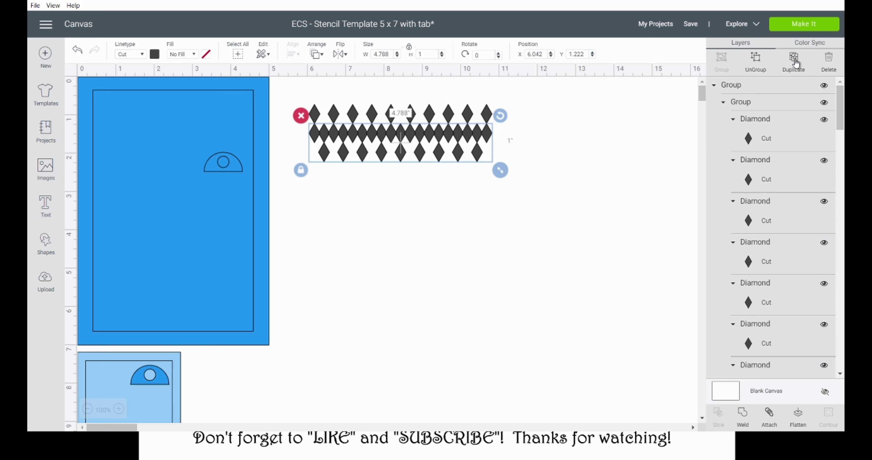
{"action": "key", "text": "Down"}
{"action": "key", "text": "Down"}
{"action": "key", "text": "Down"}
{"action": "key", "text": "Down"}
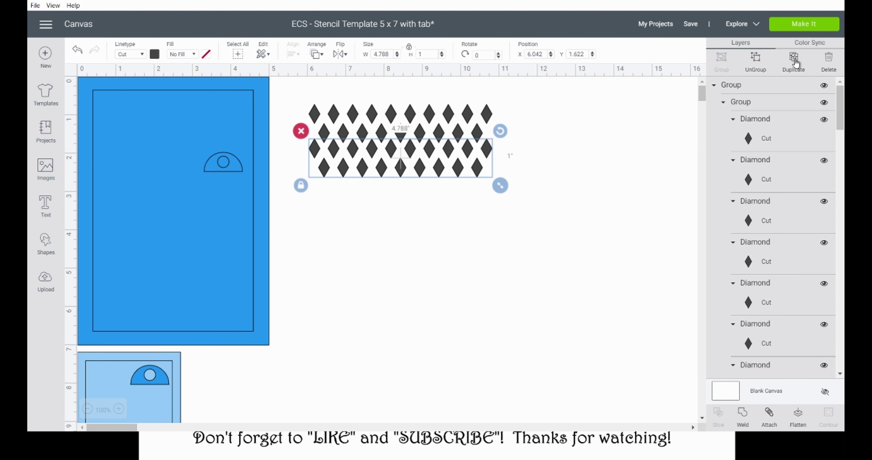
{"action": "key", "text": "Down"}
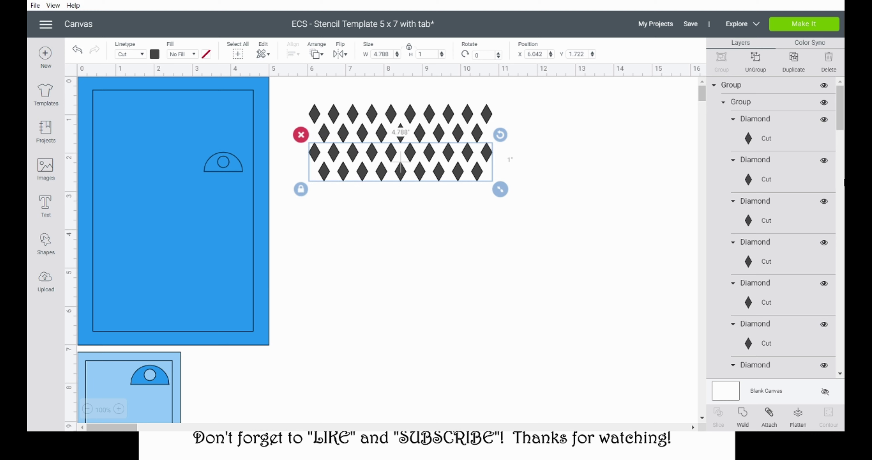
Step: Duplicate the second two-row group and place the copy directly below it at X 6.042, Y 2.722
{"action": "left_click", "coordinate": [795, 60]}
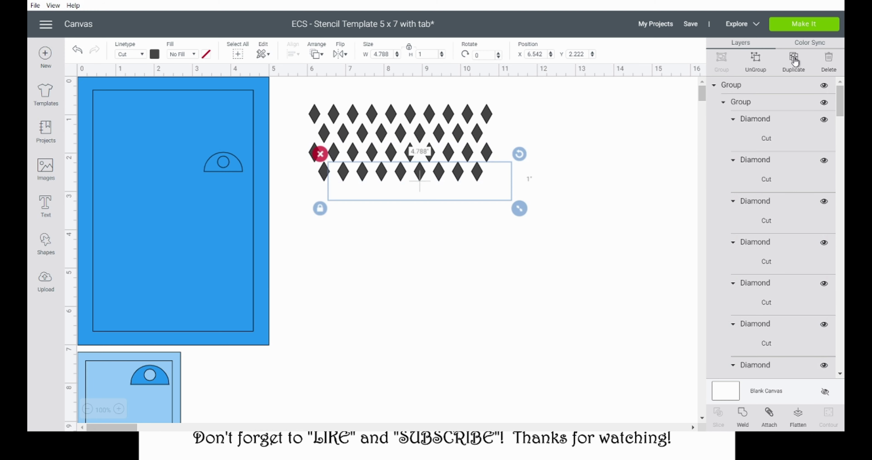
{"action": "key", "text": "Left"}
{"action": "key", "text": "Left"}
{"action": "key", "text": "Left"}
{"action": "key", "text": "Left"}
{"action": "key", "text": "Left"}
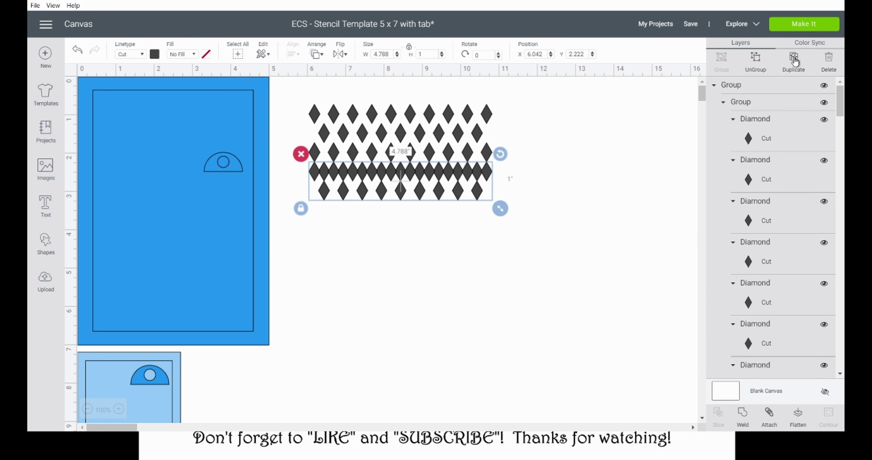
{"action": "key", "text": "Down"}
{"action": "key", "text": "Down"}
{"action": "key", "text": "Down"}
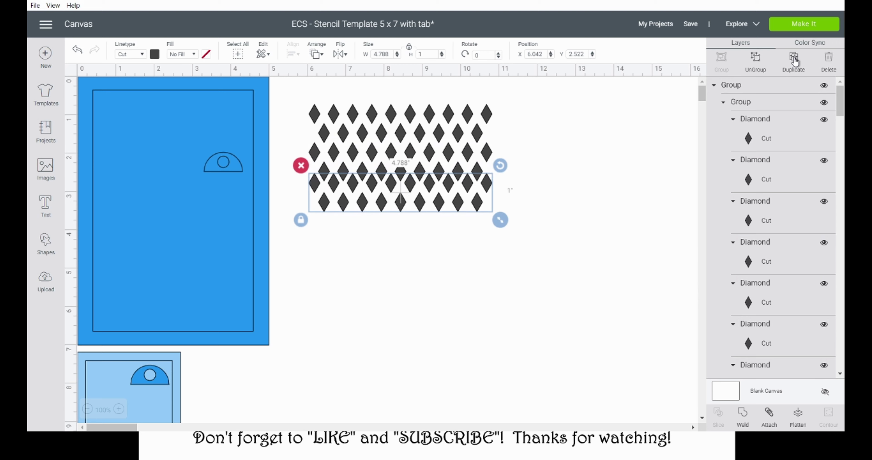
{"action": "key", "text": "Down"}
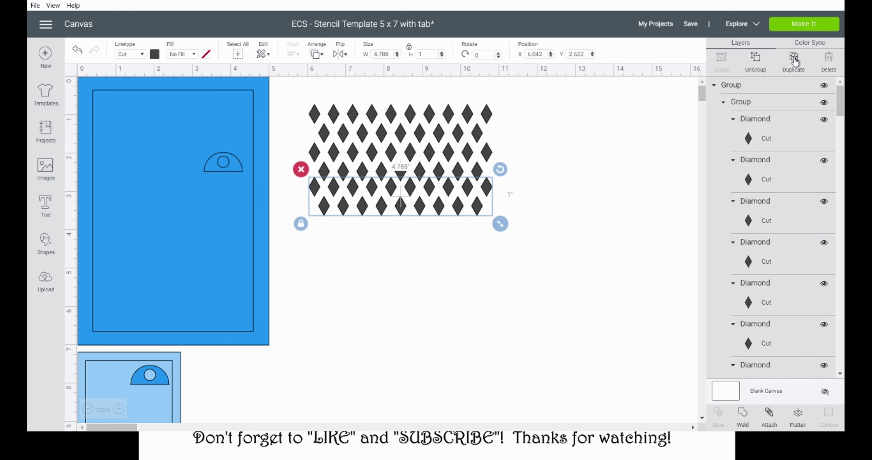
{"action": "key", "text": "Down"}
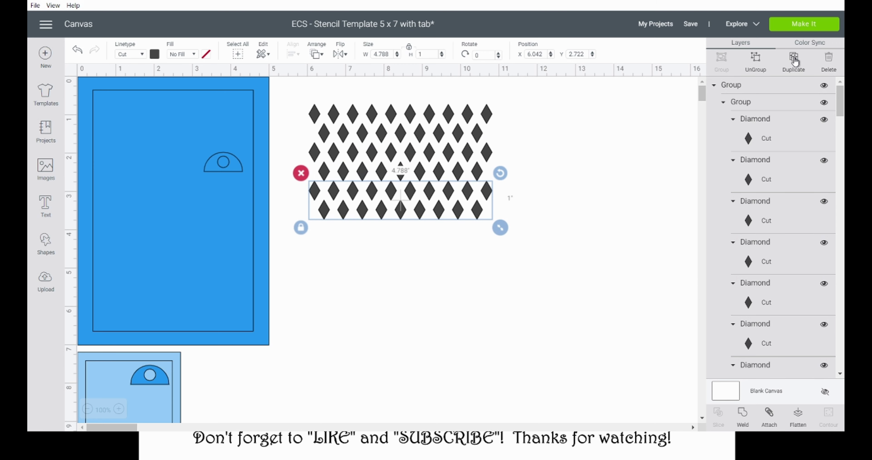
{"action": "key", "text": "Up"}
{"action": "key", "text": "Up"}
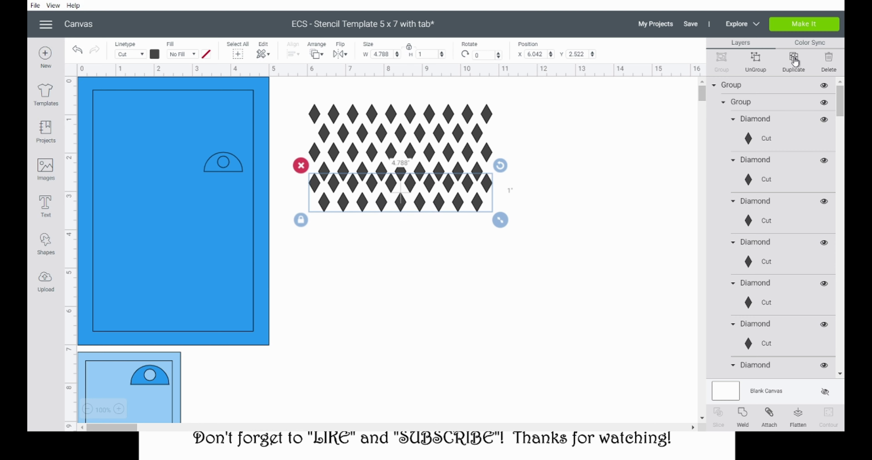
{"action": "key", "text": "Down"}
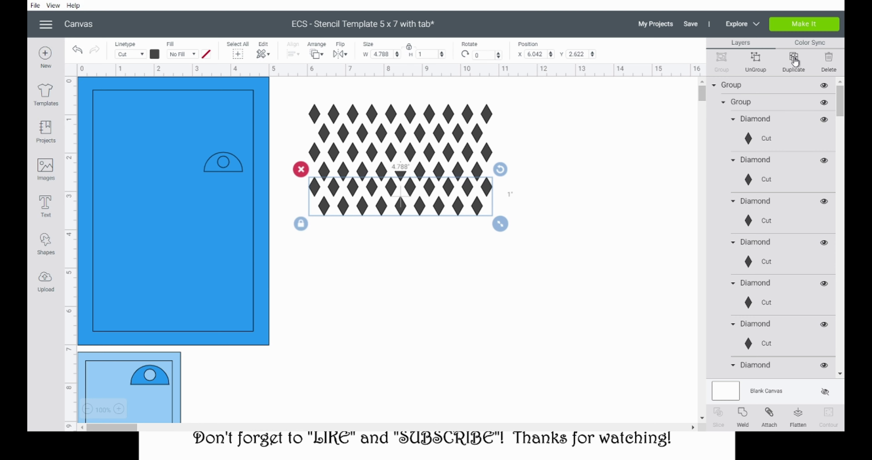
{"action": "key", "text": "Down"}
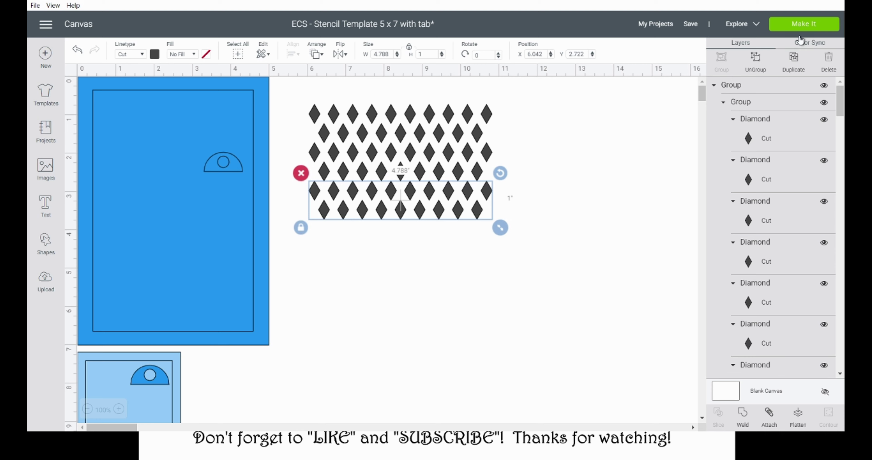
Step: Duplicate the third two-row group and place the copy directly below it at X 6.042, Y 3.722
{"action": "left_click", "coordinate": [794, 62]}
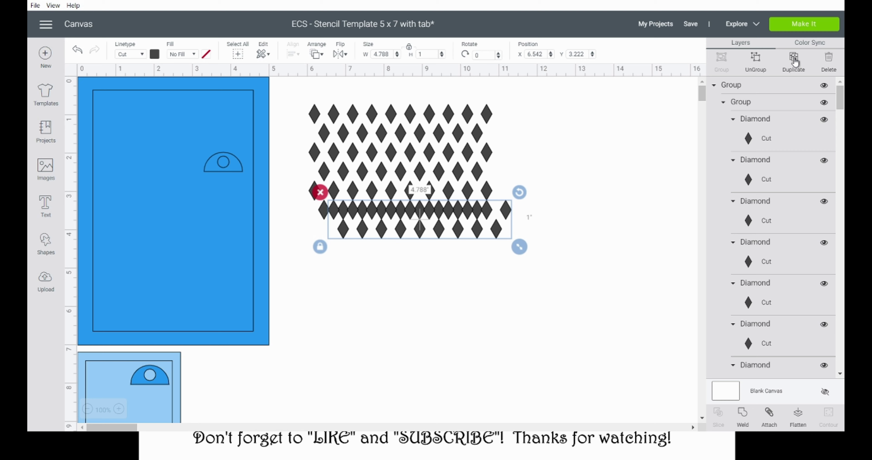
{"action": "key", "text": "Left"}
{"action": "key", "text": "Left"}
{"action": "key", "text": "Left"}
{"action": "key", "text": "Left"}
{"action": "key", "text": "Left"}
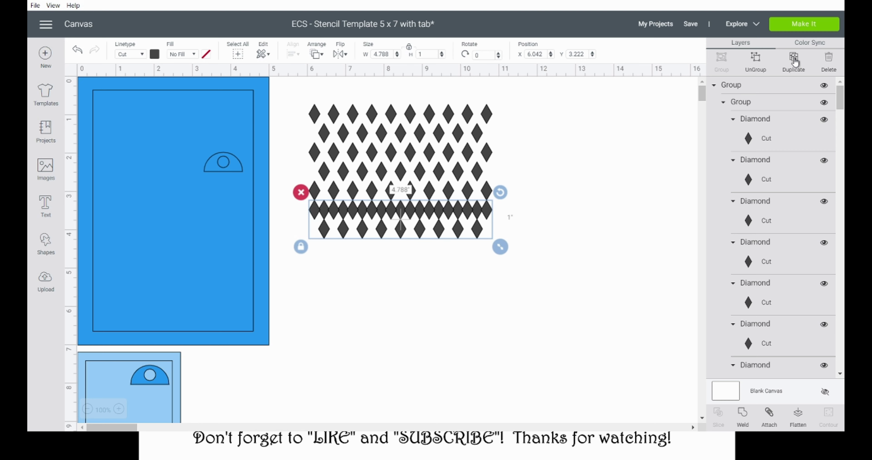
{"action": "key", "text": "Down"}
{"action": "key", "text": "Down"}
{"action": "key", "text": "Down"}
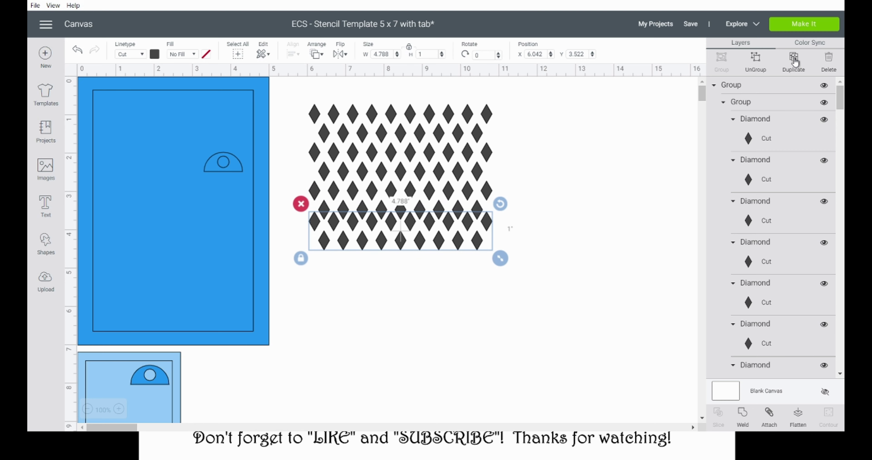
{"action": "key", "text": "Down"}
{"action": "key", "text": "Down"}
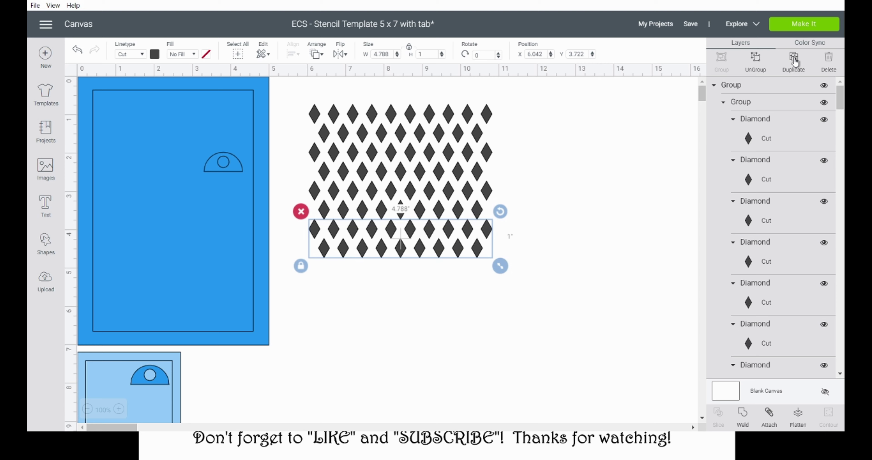
Step: Duplicate the fourth two-row group and place the copy directly below it at X 6.042, Y 4.722
{"action": "key", "text": "Down"}
{"action": "key", "text": "Down"}
{"action": "key", "text": "Down"}
{"action": "key", "text": "Down"}
{"action": "key", "text": "Down"}
{"action": "key", "text": "Right"}
{"action": "key", "text": "Right"}
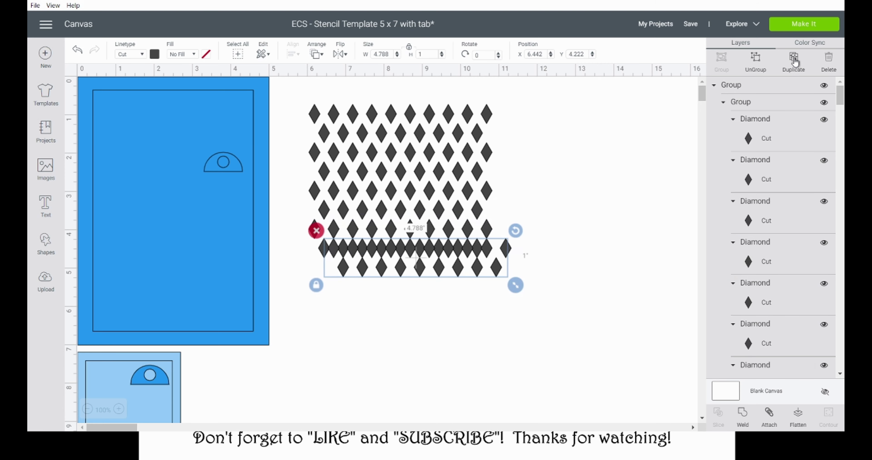
{"action": "key", "text": "Left"}
{"action": "key", "text": "Left"}
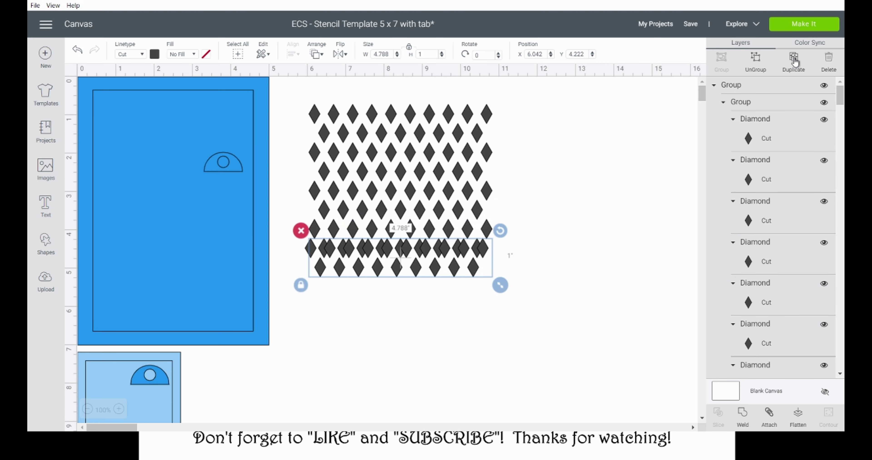
{"action": "key", "text": "Down"}
{"action": "key", "text": "Down"}
{"action": "key", "text": "Down"}
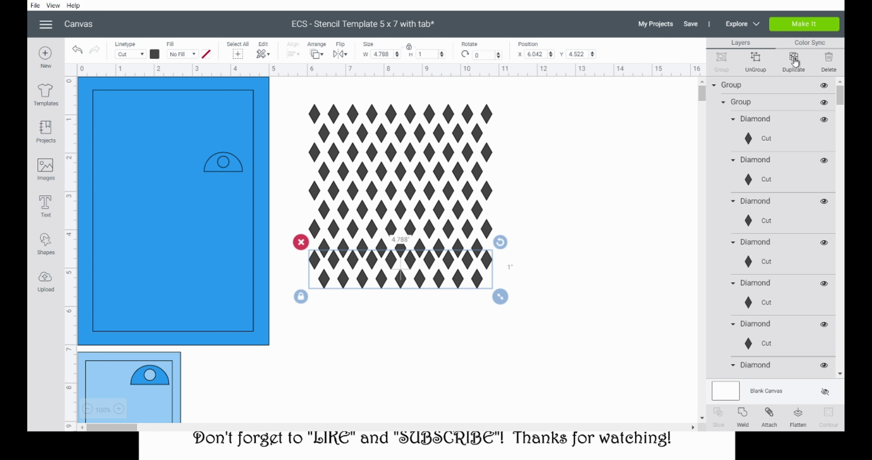
{"action": "key", "text": "Down"}
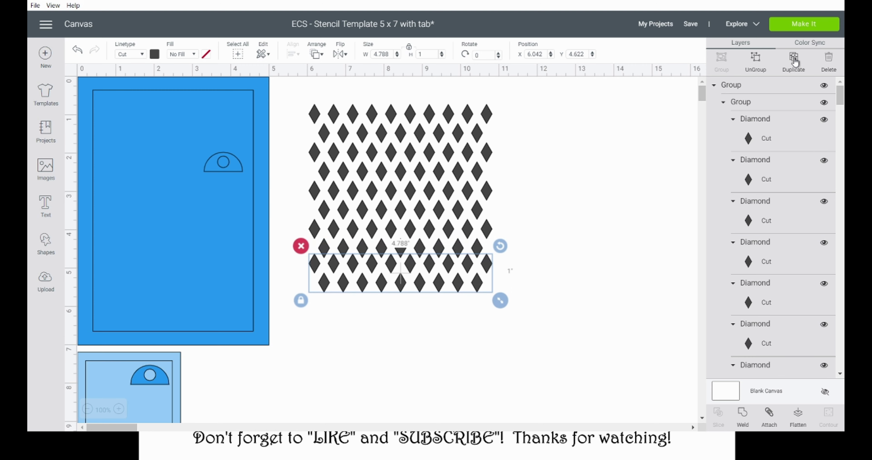
{"action": "key", "text": "Down"}
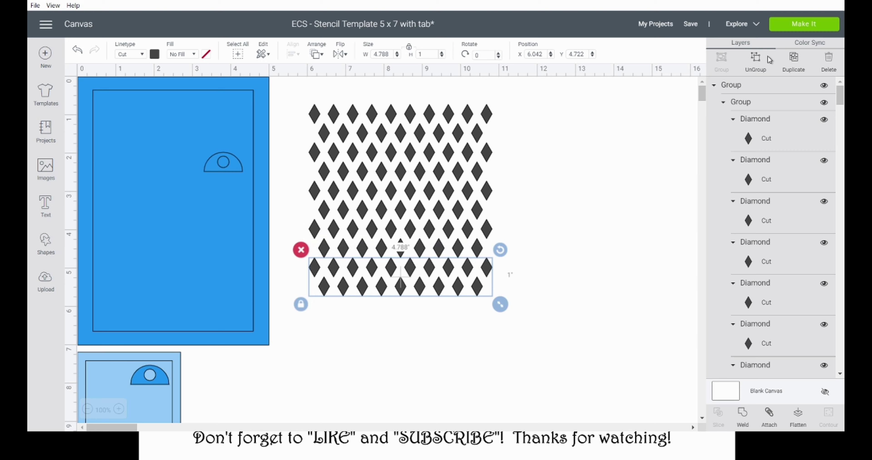
Step: Duplicate the fifth two-row group and place the copy directly below it at X 6.042, Y 5.722
{"action": "left_click", "coordinate": [794, 57]}
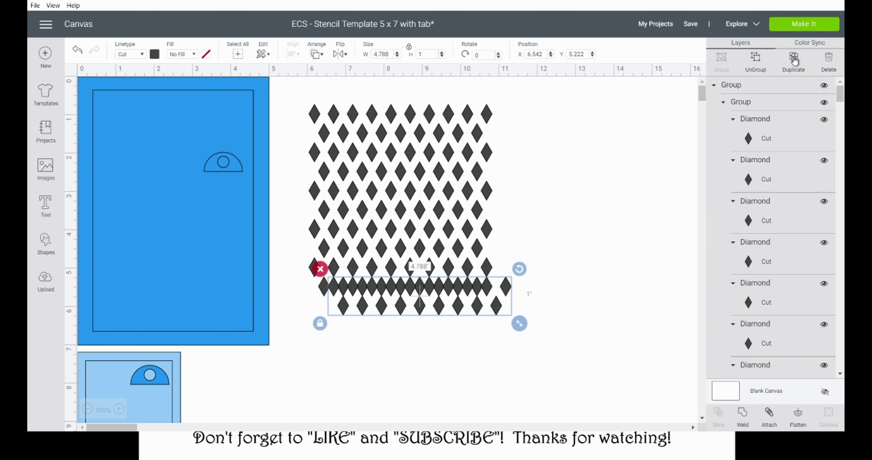
{"action": "key", "text": "Left"}
{"action": "key", "text": "Left"}
{"action": "key", "text": "Left"}
{"action": "key", "text": "Left"}
{"action": "key", "text": "Left"}
{"action": "key", "text": "Down"}
{"action": "key", "text": "Down"}
{"action": "key", "text": "Down"}
{"action": "key", "text": "Down"}
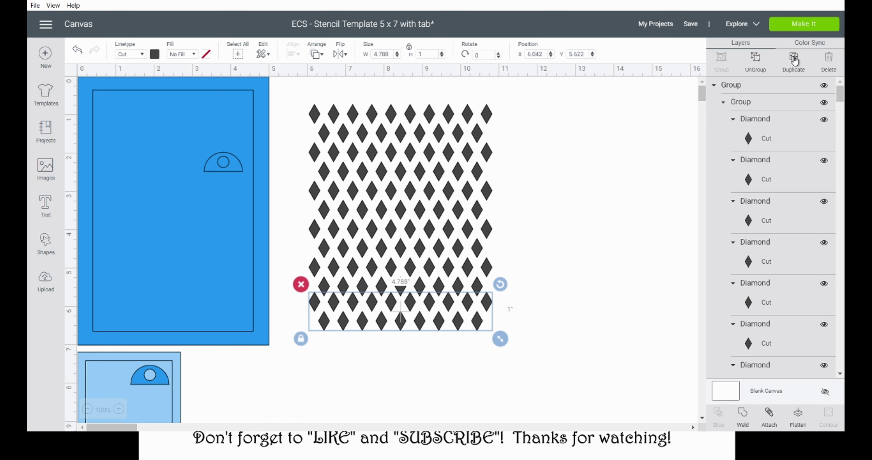
{"action": "key", "text": "Down"}
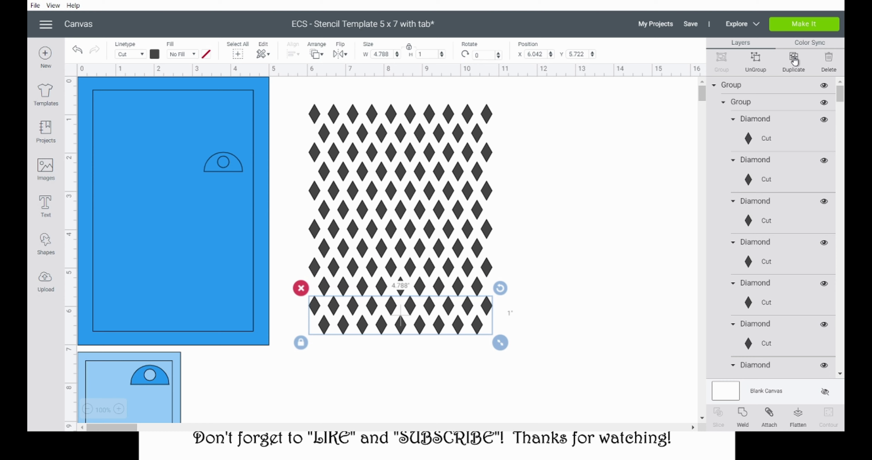
Step: Duplicate the sixth two-row group and place the copy directly below it at X 6.042, Y 6.722
{"action": "left_click", "coordinate": [794, 58]}
{"action": "key", "text": "Down"}
{"action": "key", "text": "Down"}
{"action": "key", "text": "Down"}
{"action": "key", "text": "Down"}
{"action": "key", "text": "Down"}
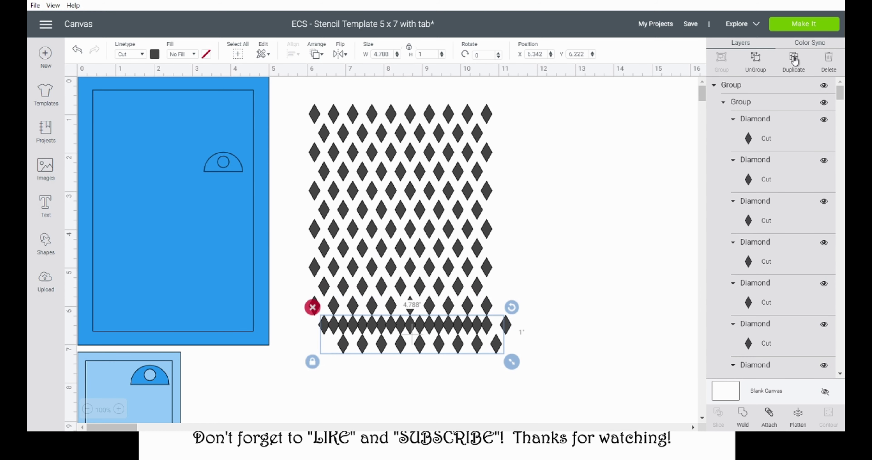
{"action": "key", "text": "Down"}
{"action": "key", "text": "Down"}
{"action": "key", "text": "Down"}
{"action": "key", "text": "Down"}
{"action": "key", "text": "Down"}
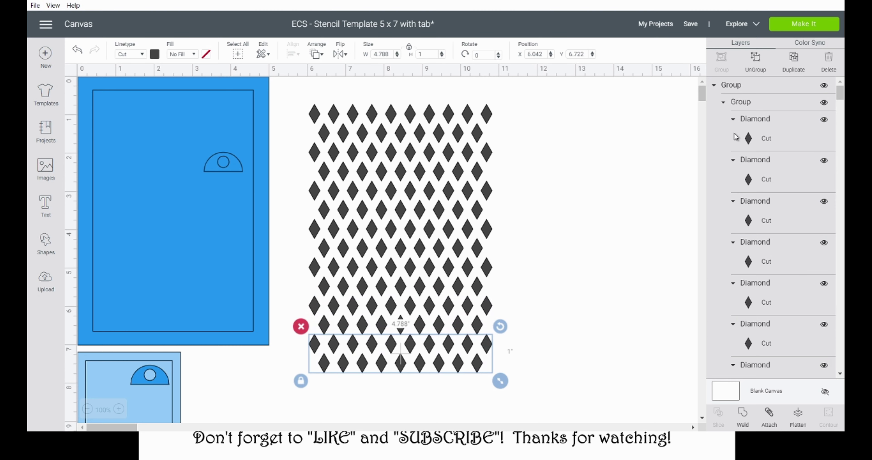
Step: Duplicate the complete diamond pattern and set the copy aside as one group at X 14.278, Y 1.306, right of the original
{"action": "left_click_drag", "start_coordinate": [171, 210], "coordinate": [187, 202]}
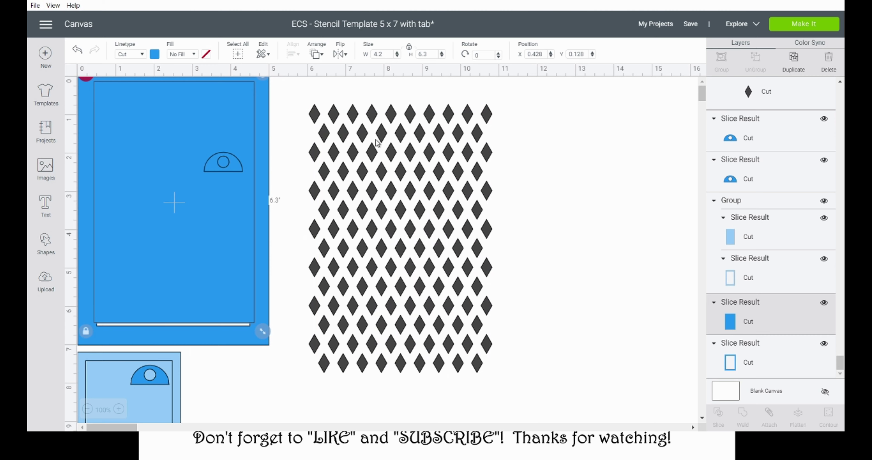
{"action": "left_click_drag", "start_coordinate": [294, 85], "coordinate": [542, 391]}
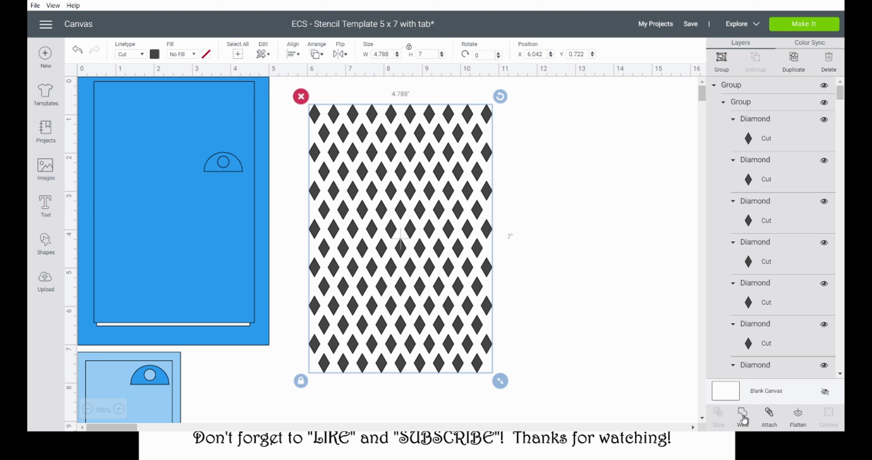
{"action": "key", "text": "ctrl+g"}
{"action": "key", "text": "ctrl+z"}
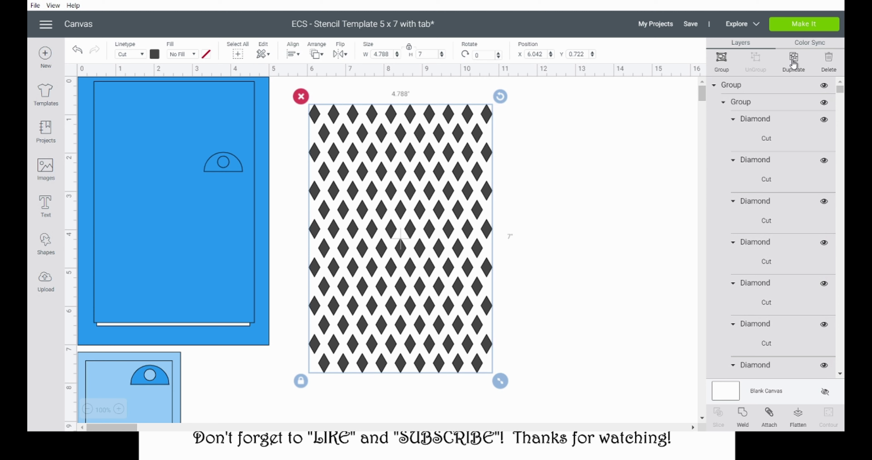
{"action": "left_click", "coordinate": [794, 63]}
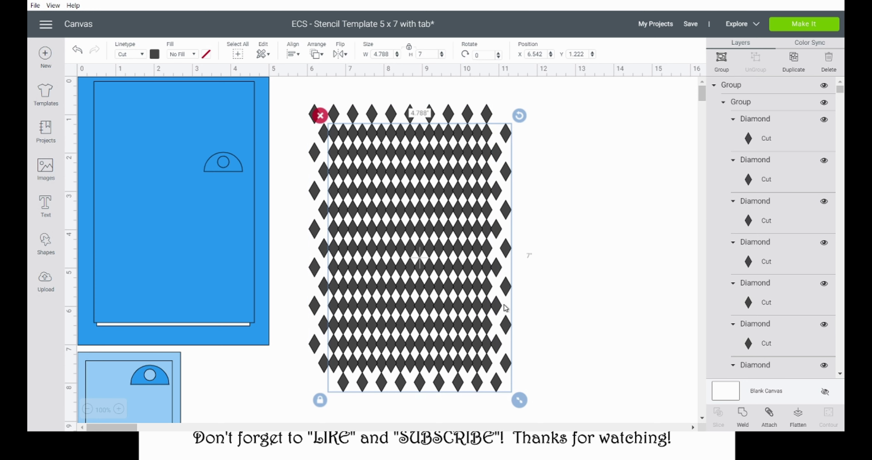
{"action": "left_click_drag", "start_coordinate": [333, 171], "coordinate": [571, 184]}
{"action": "left_click_drag", "start_coordinate": [591, 147], "coordinate": [649, 137]}
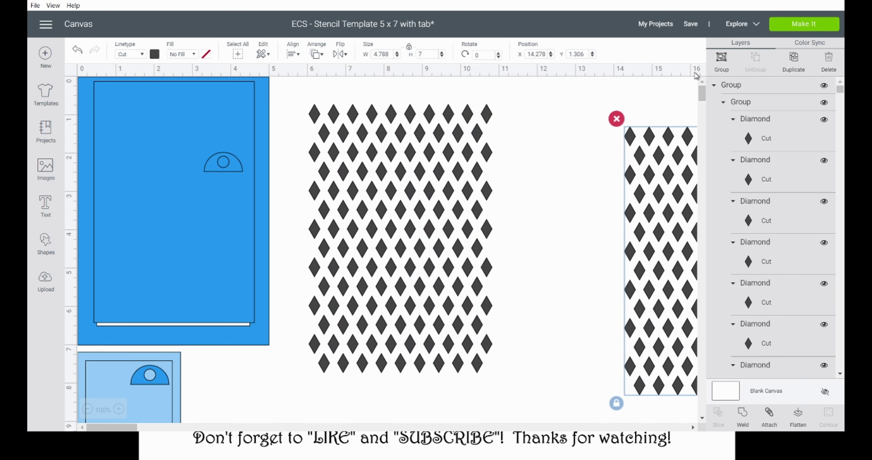
{"action": "left_click", "coordinate": [724, 58]}
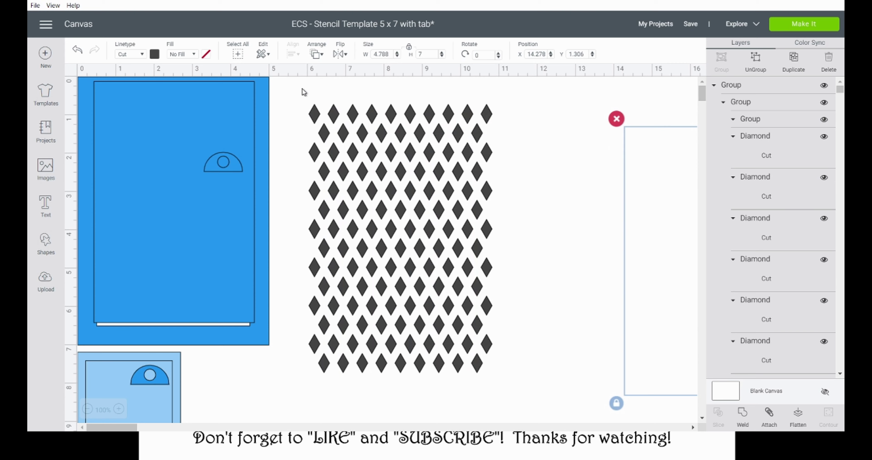
Step: Weld the original diamond pattern into one shape and duplicate the 5 x 7 template's frame, inner panel and tab
{"action": "left_click_drag", "start_coordinate": [298, 88], "coordinate": [511, 391]}
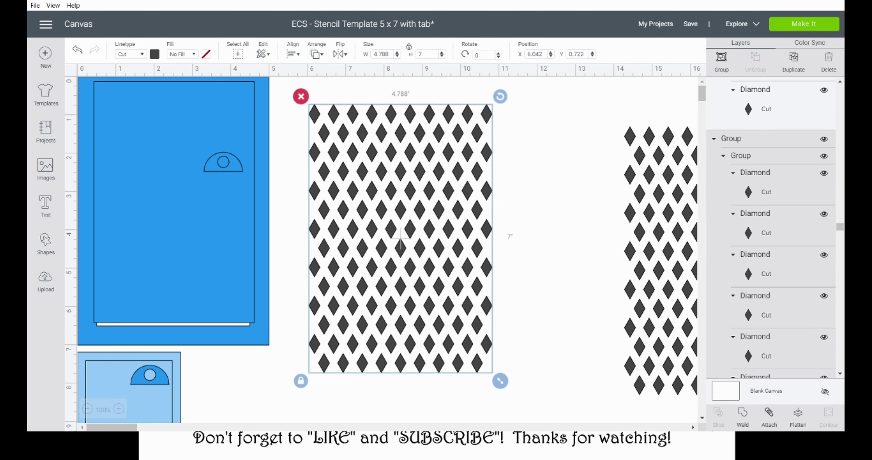
{"action": "left_click", "coordinate": [741, 421]}
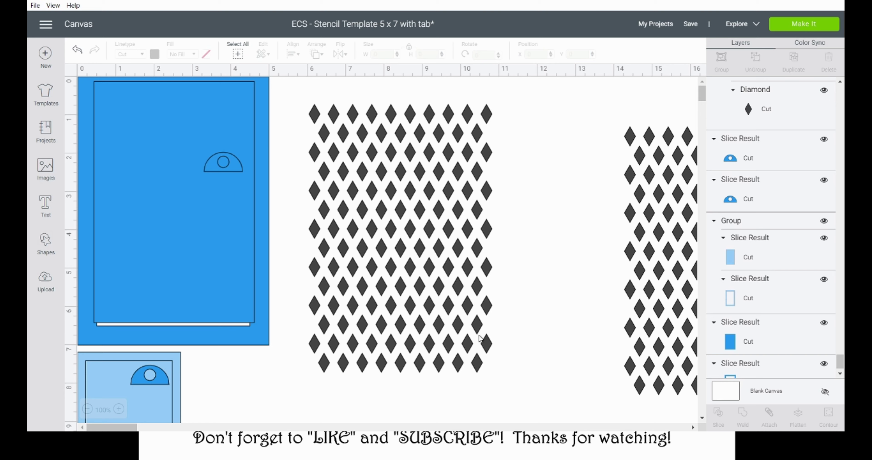
{"action": "left_click_drag", "start_coordinate": [282, 208], "coordinate": [219, 145]}
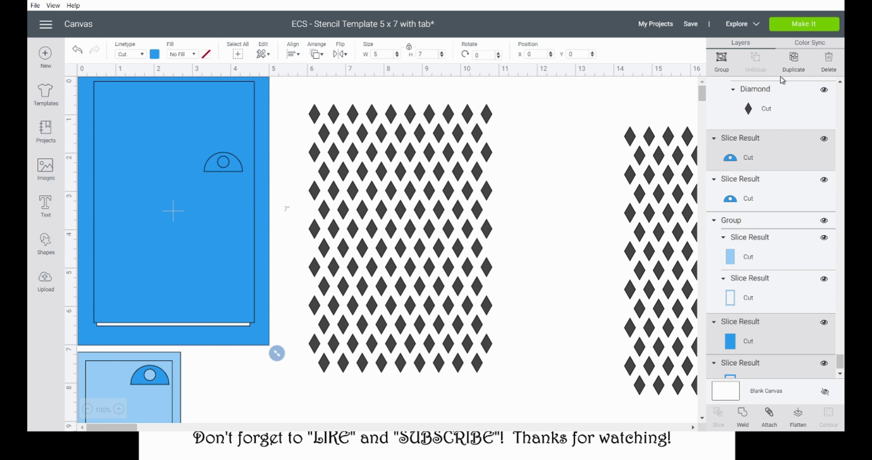
{"action": "left_click", "coordinate": [794, 62]}
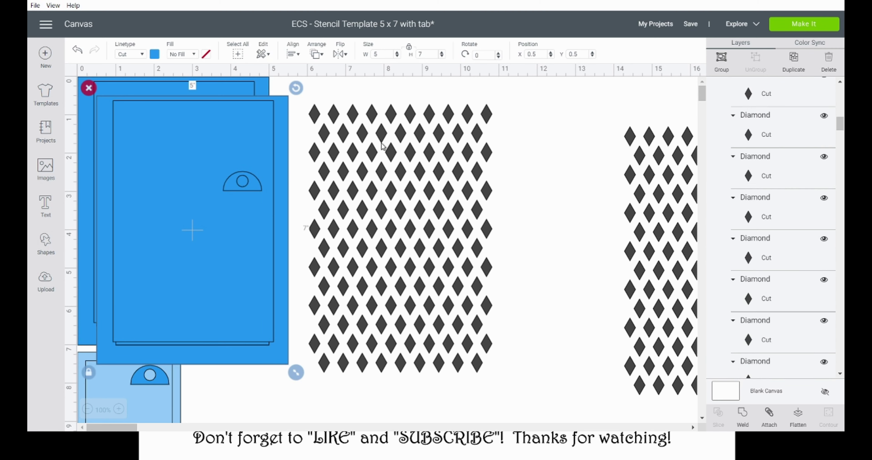
Step: Lay the copied inner panel over the welded diamonds, center the two on each other and slice them
{"action": "left_click_drag", "start_coordinate": [233, 281], "coordinate": [409, 291]}
{"action": "left_click", "coordinate": [343, 394]}
{"action": "left_click_drag", "start_coordinate": [514, 393], "coordinate": [439, 293]}
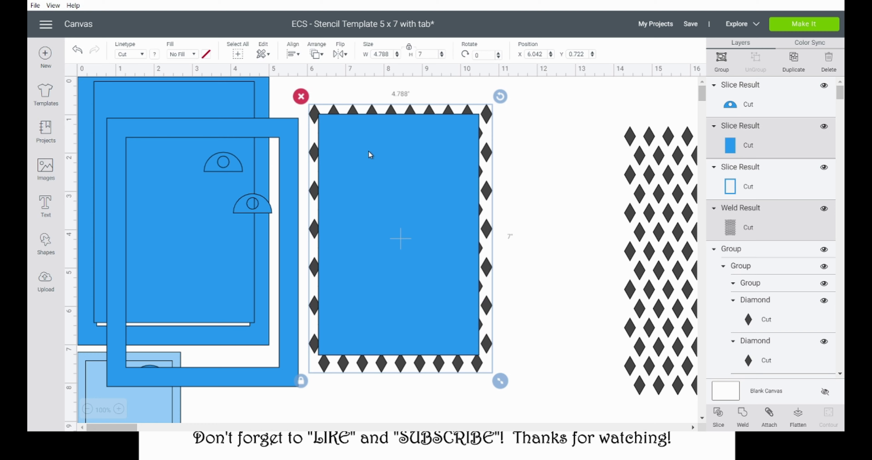
{"action": "left_click", "coordinate": [295, 55]}
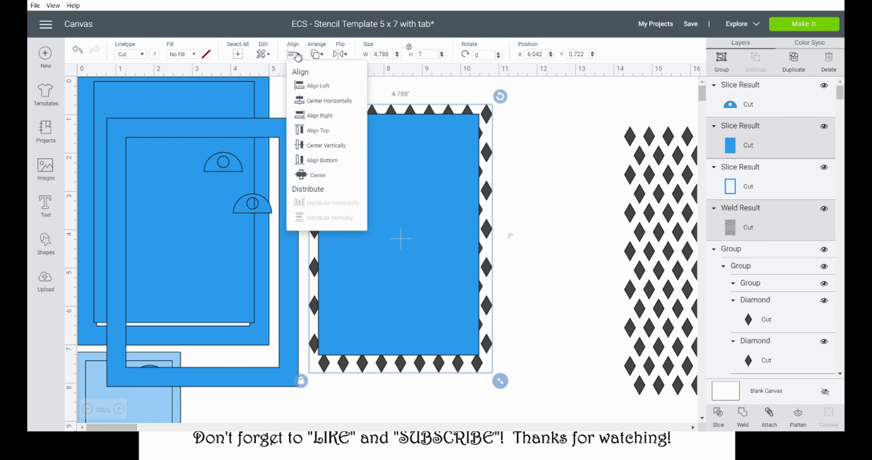
{"action": "left_click", "coordinate": [331, 174]}
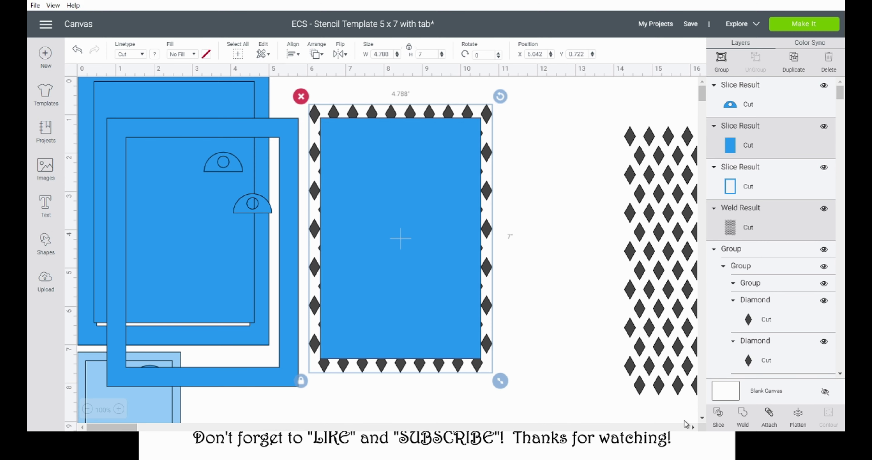
{"action": "left_click", "coordinate": [717, 415]}
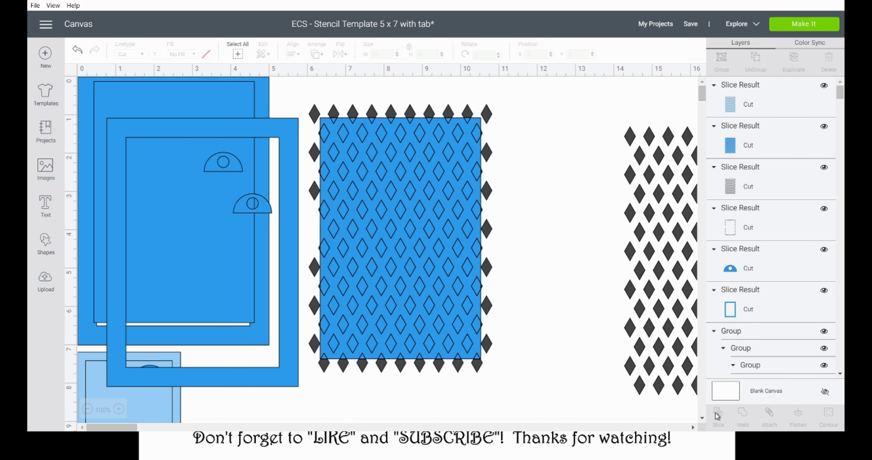
Step: Separate the slice results, moving the cut-out diamonds and border remnants to the right, clear of the perforated blue panel
{"action": "left_click_drag", "start_coordinate": [419, 208], "coordinate": [616, 221]}
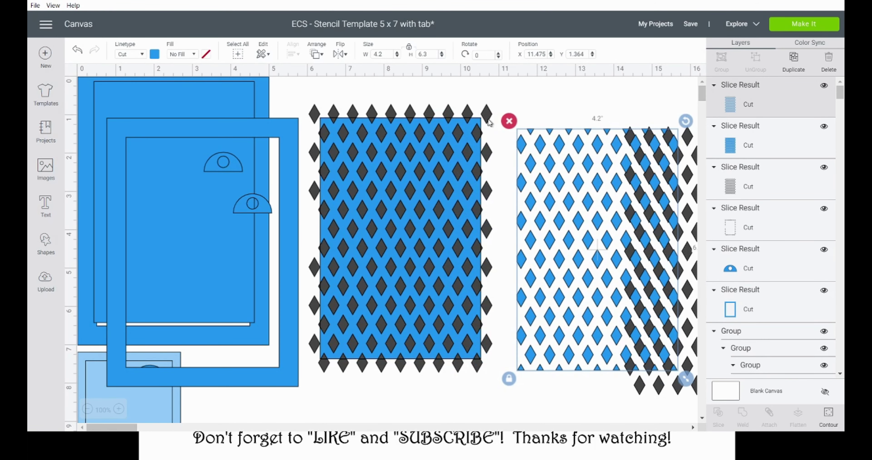
{"action": "left_click_drag", "start_coordinate": [487, 115], "coordinate": [687, 130]}
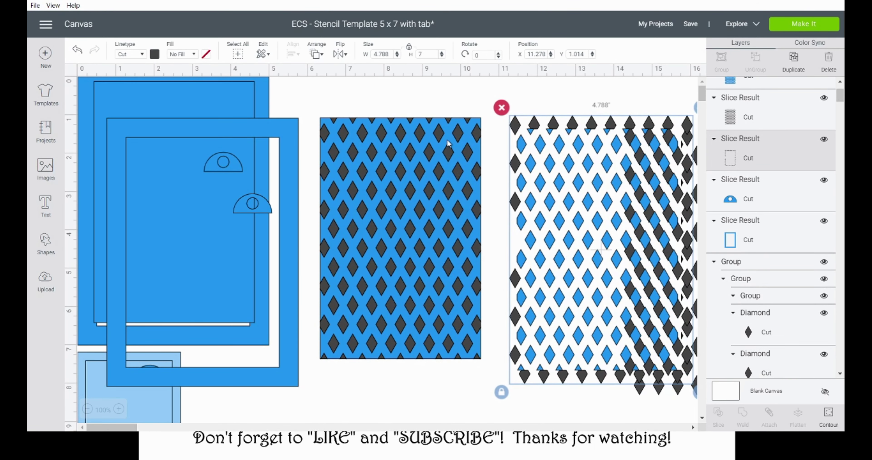
{"action": "left_click_drag", "start_coordinate": [437, 133], "coordinate": [316, 181]}
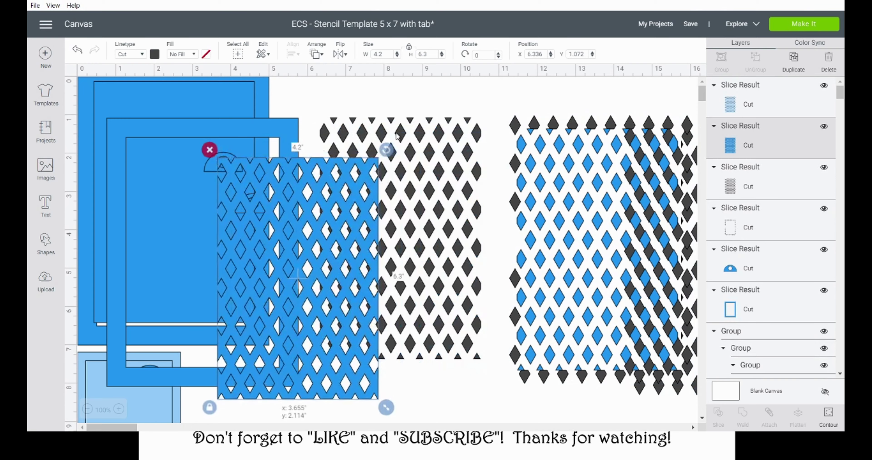
{"action": "left_click_drag", "start_coordinate": [432, 135], "coordinate": [630, 145]}
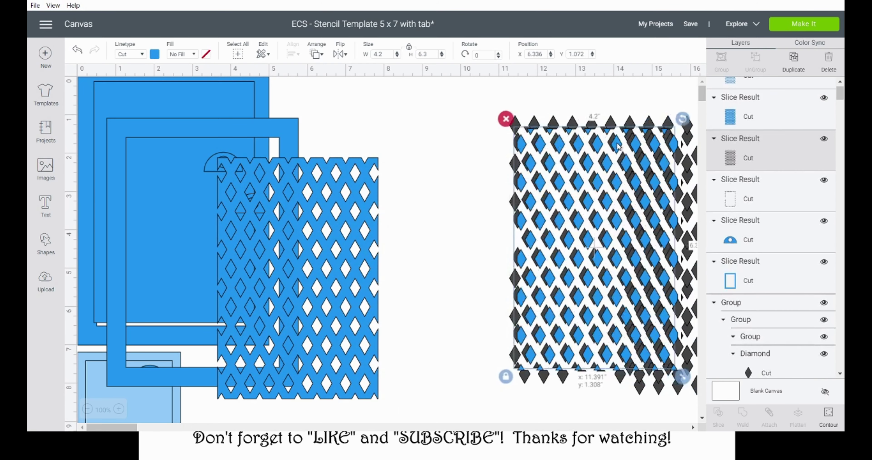
Step: Move the copied 5 x 7 frame to X 5.708, Y 0.694 around the perforated panel and center the two on each other
{"action": "left_click_drag", "start_coordinate": [227, 167], "coordinate": [289, 91]}
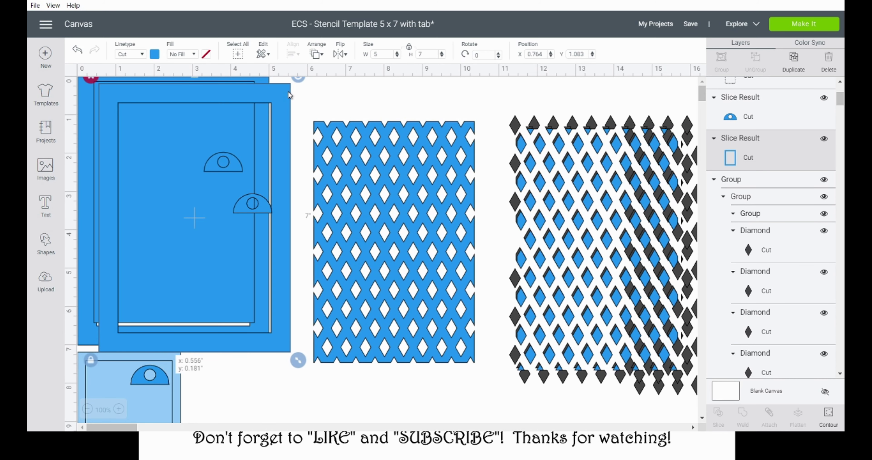
{"action": "left_click_drag", "start_coordinate": [288, 91], "coordinate": [486, 116]}
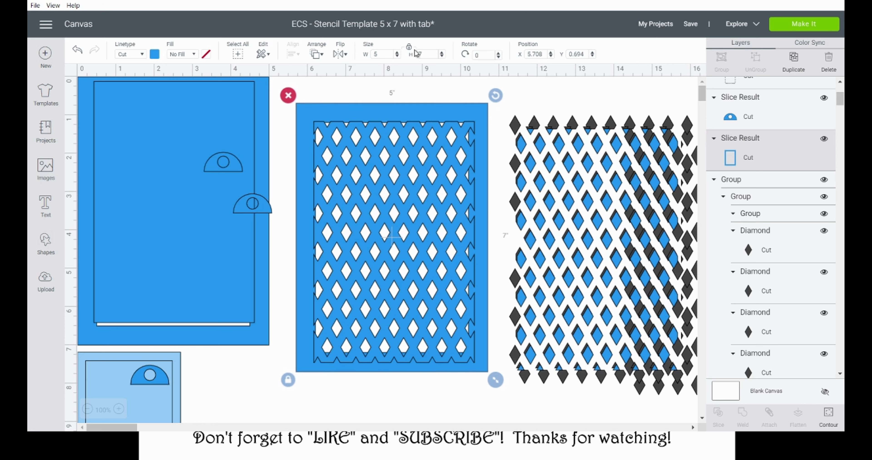
{"action": "left_click_drag", "start_coordinate": [369, 84], "coordinate": [410, 198]}
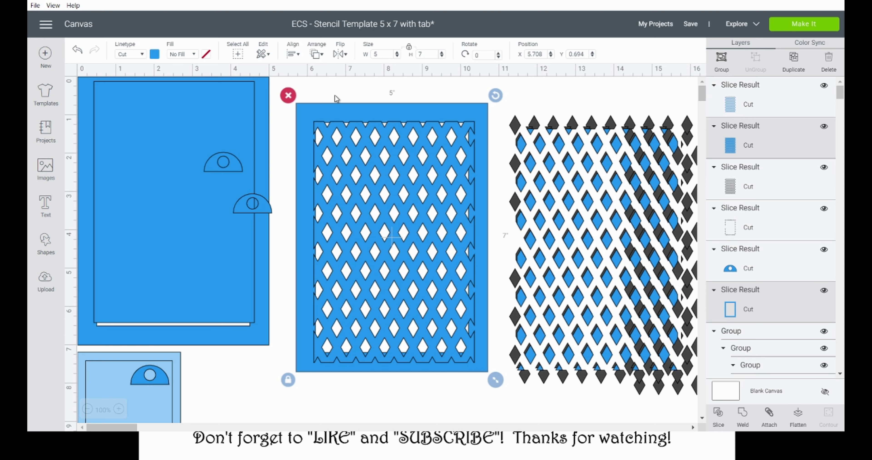
{"action": "left_click", "coordinate": [295, 54]}
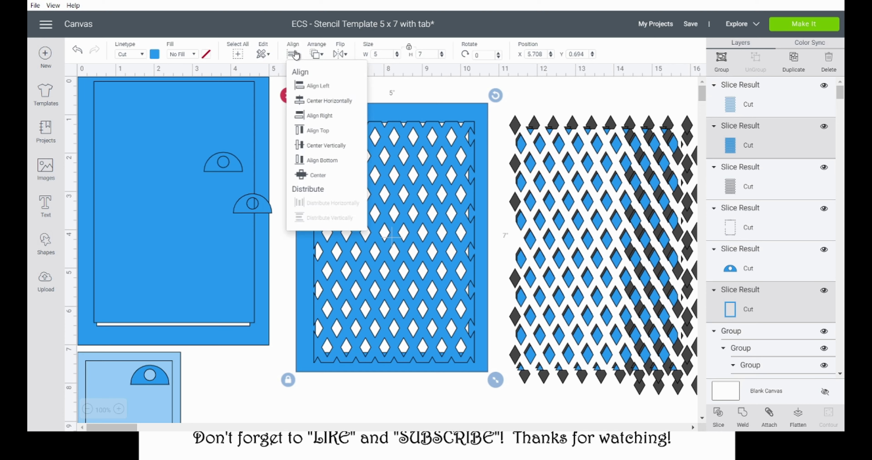
{"action": "left_click", "coordinate": [325, 177]}
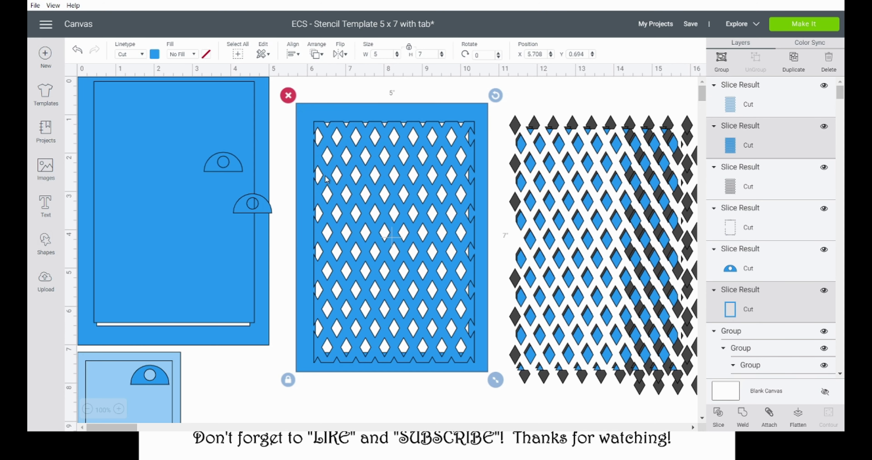
Step: Try to weld the frame and the perforated diamond panel together, and undo the weld
{"action": "left_click", "coordinate": [743, 417]}
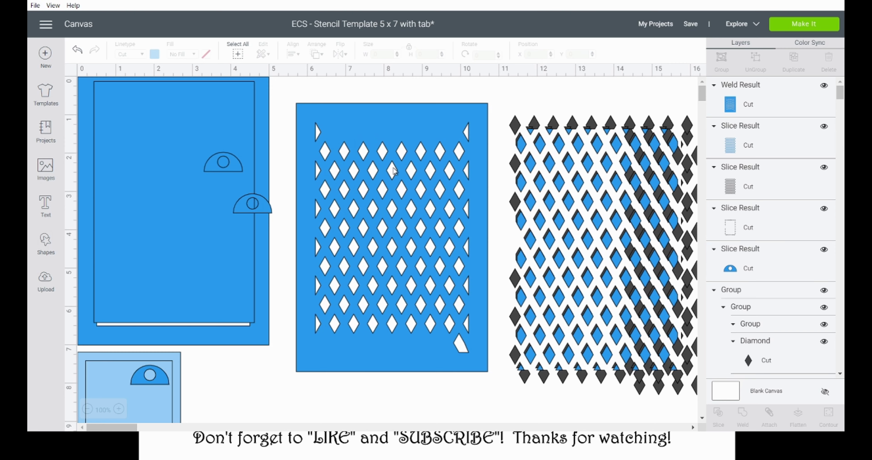
{"action": "key", "text": "ctrl+z"}
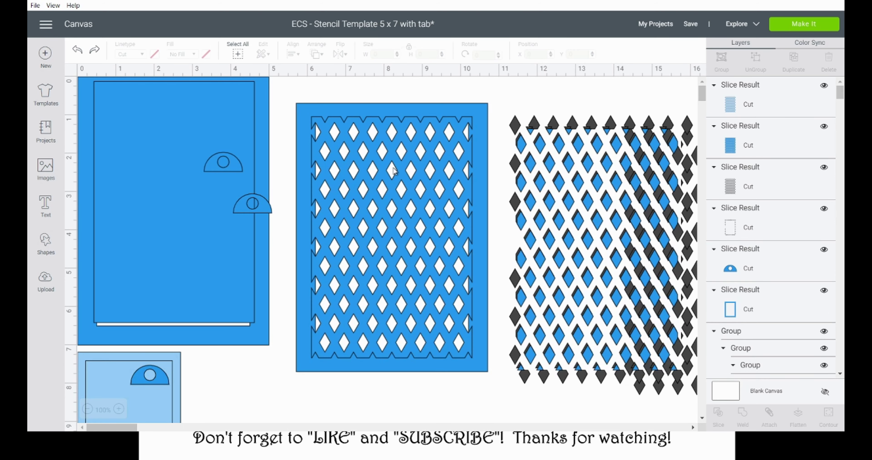
Step: Group the 5 x 7 frame with the perforated diamond panel and move the group to X 0, Y 0
{"action": "left_click", "coordinate": [390, 308]}
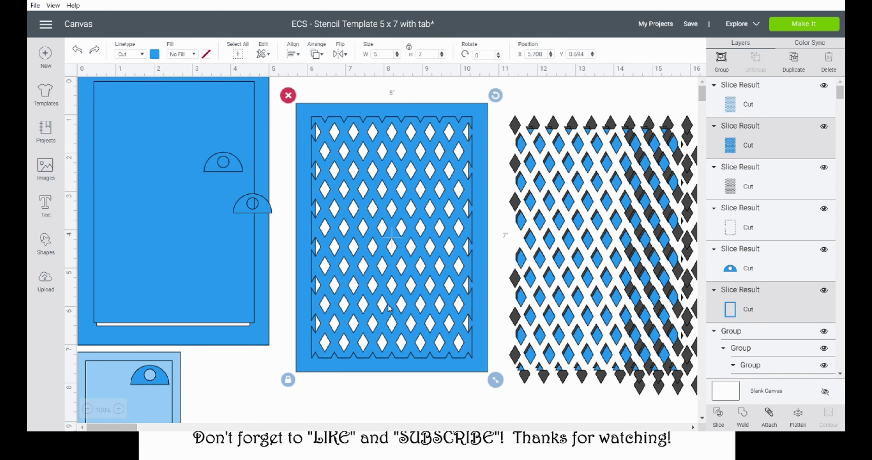
{"action": "left_click", "coordinate": [723, 65]}
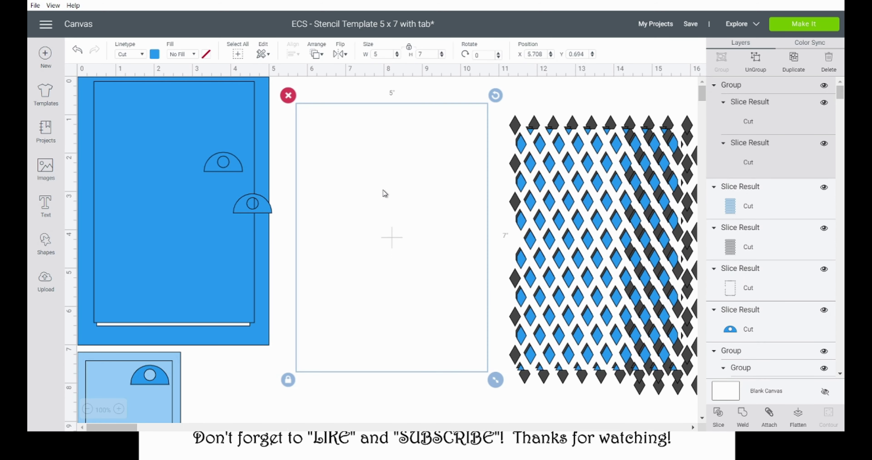
{"action": "left_click_drag", "start_coordinate": [426, 225], "coordinate": [207, 198]}
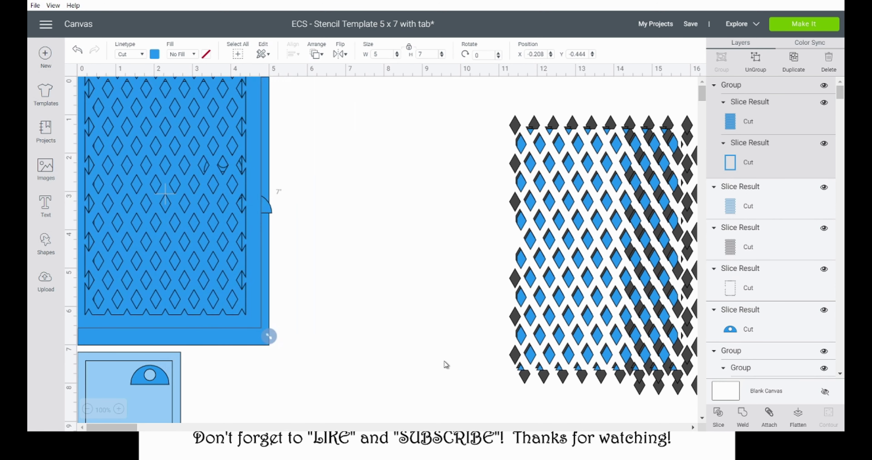
{"action": "scroll", "coordinate": [704, 94], "scroll_direction": "down", "scroll_amount": 5}
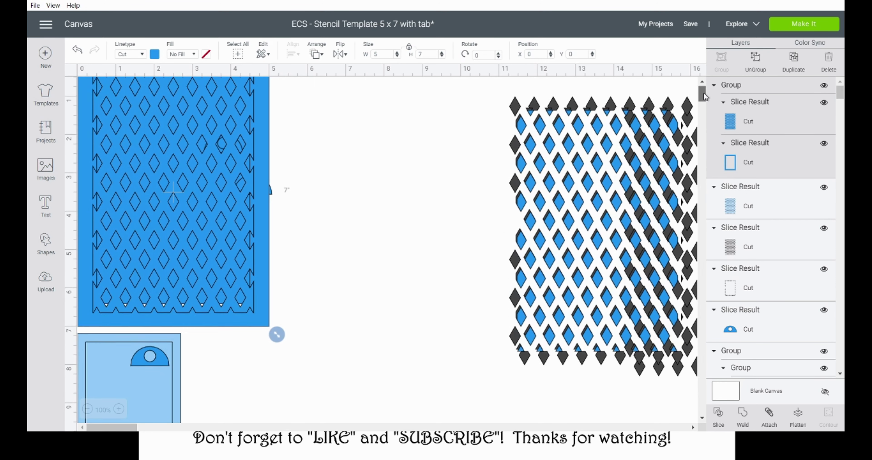
Step: Enlarge the grouped frame and diamond panel proportionally to about 18 x 25.2 inches
{"action": "left_click_drag", "start_coordinate": [280, 146], "coordinate": [674, 344]}
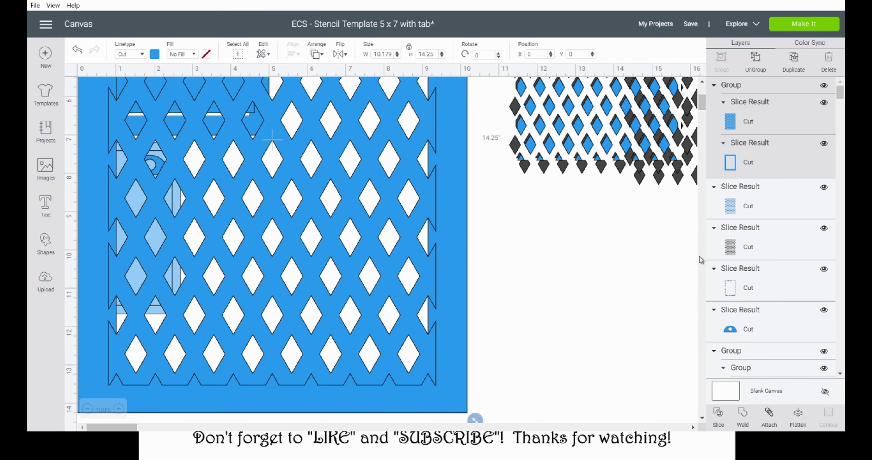
{"action": "scroll", "coordinate": [703, 113], "scroll_direction": "down", "scroll_amount": 5}
{"action": "scroll", "coordinate": [703, 115], "scroll_direction": "down", "scroll_amount": 2}
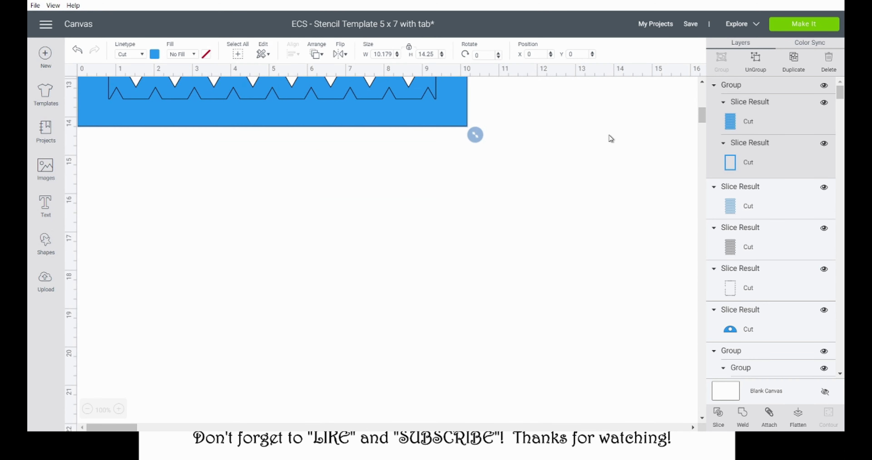
{"action": "left_click_drag", "start_coordinate": [474, 135], "coordinate": [610, 325]}
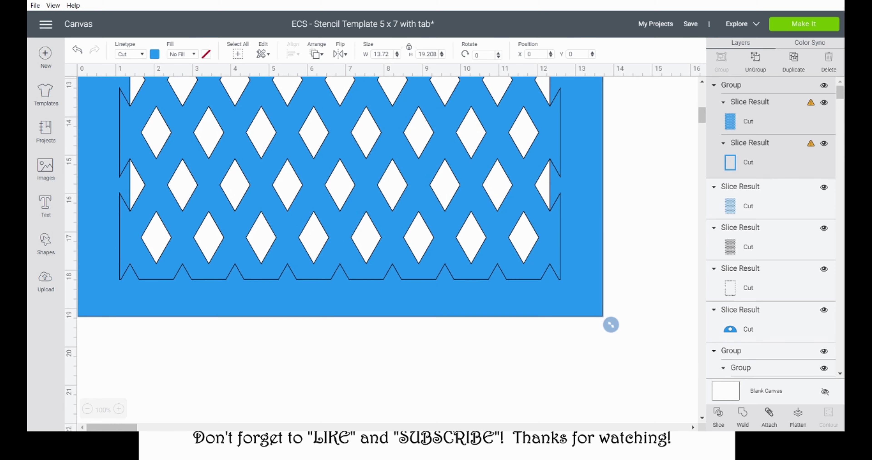
{"action": "scroll", "coordinate": [697, 423], "scroll_direction": "down", "scroll_amount": 4}
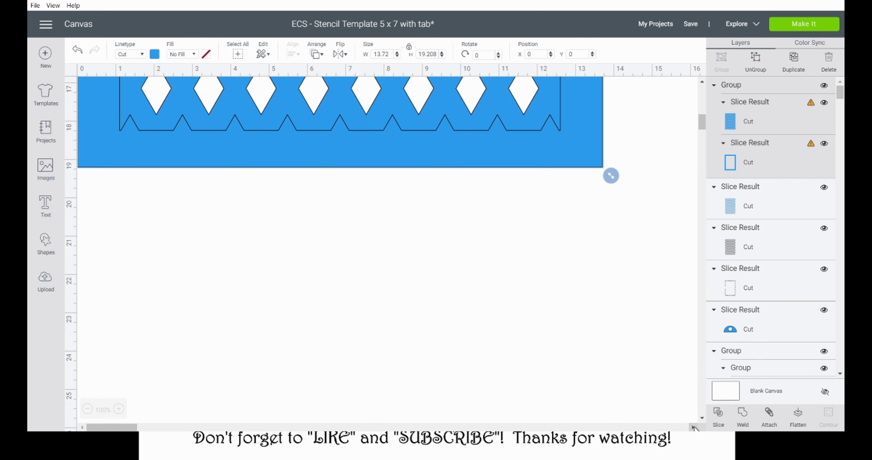
{"action": "scroll", "coordinate": [693, 428], "scroll_direction": "right", "scroll_amount": 10}
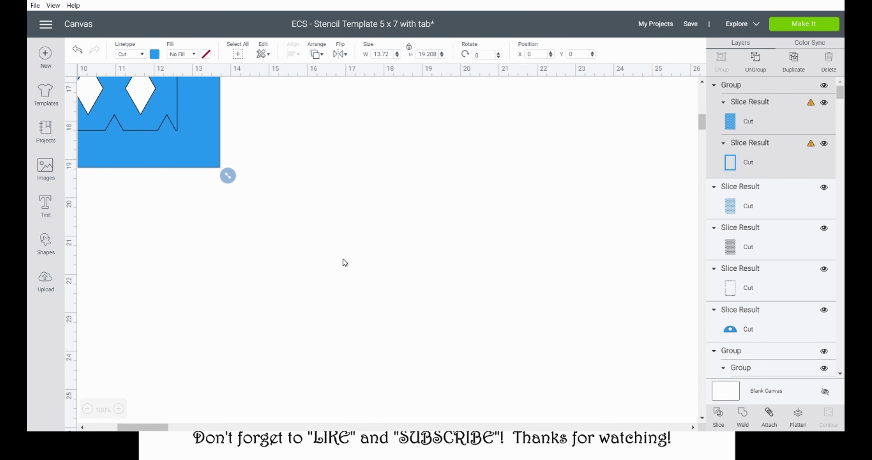
{"action": "left_click_drag", "start_coordinate": [228, 176], "coordinate": [501, 408]}
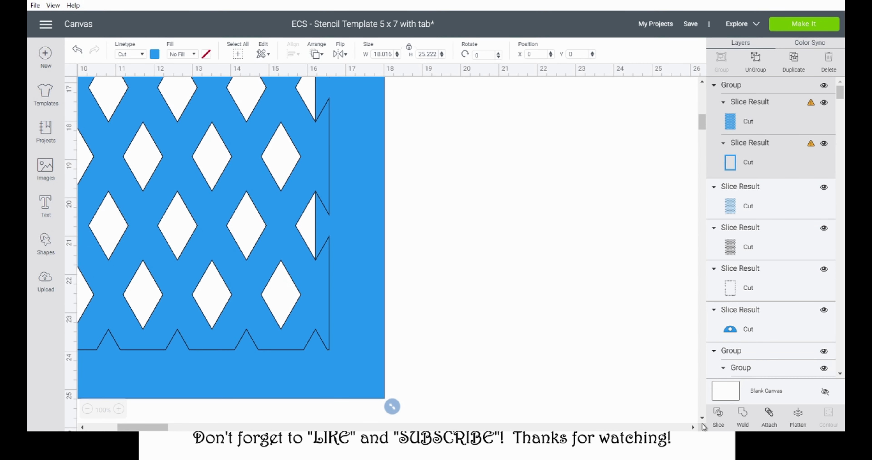
Step: Enlarge the group further to about 28 x 39.2 inches, try to weld it, and undo the weld
{"action": "scroll", "coordinate": [704, 419], "scroll_direction": "down", "scroll_amount": 10}
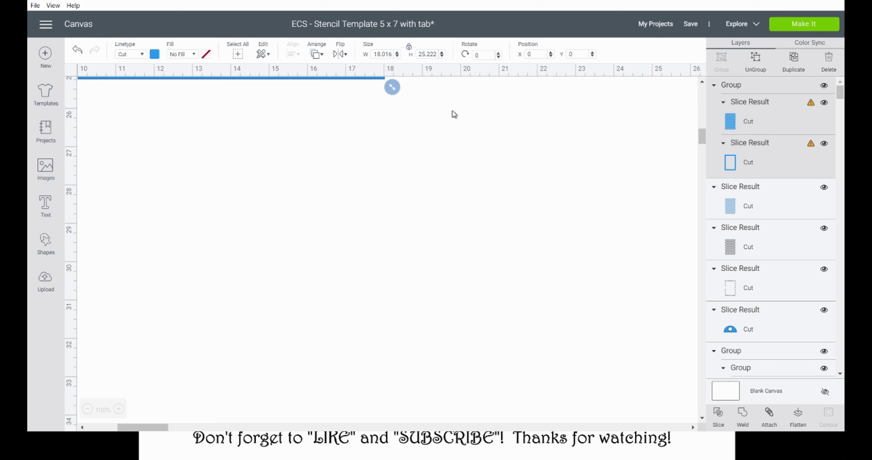
{"action": "left_click_drag", "start_coordinate": [393, 89], "coordinate": [717, 403]}
{"action": "scroll", "coordinate": [704, 419], "scroll_direction": "down", "scroll_amount": 2}
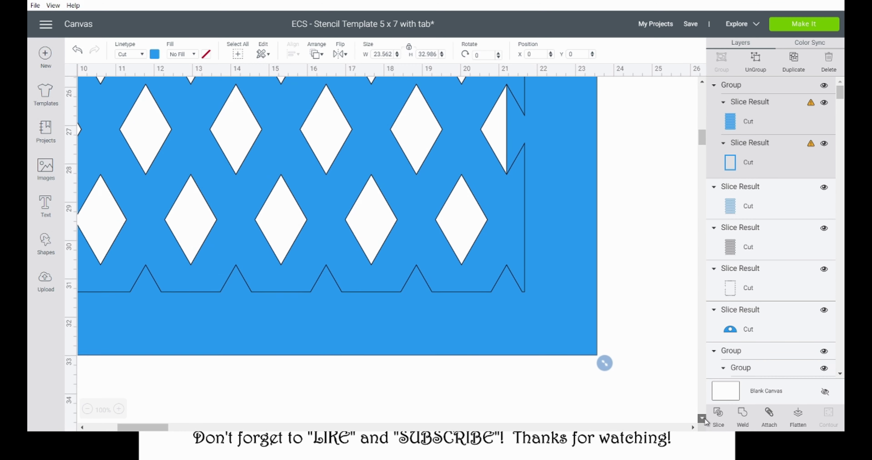
{"action": "scroll", "coordinate": [704, 419], "scroll_direction": "down", "scroll_amount": 5}
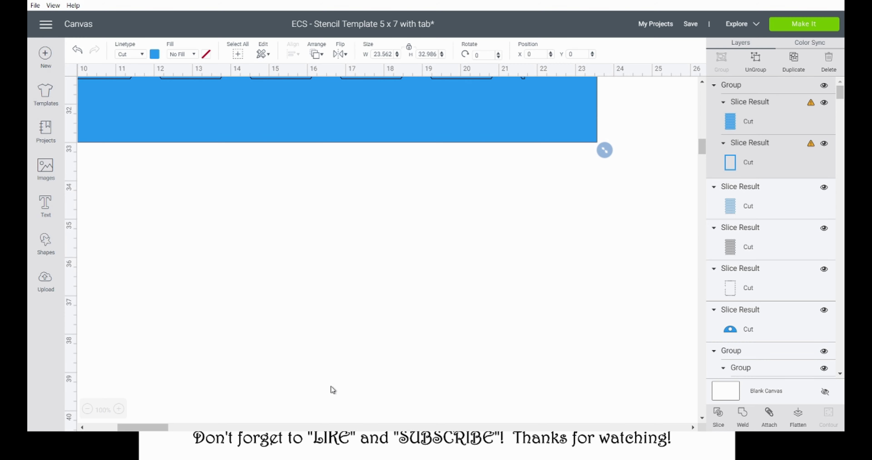
{"action": "left_click_drag", "start_coordinate": [156, 428], "coordinate": [187, 429]}
{"action": "left_click_drag", "start_coordinate": [224, 150], "coordinate": [507, 379]}
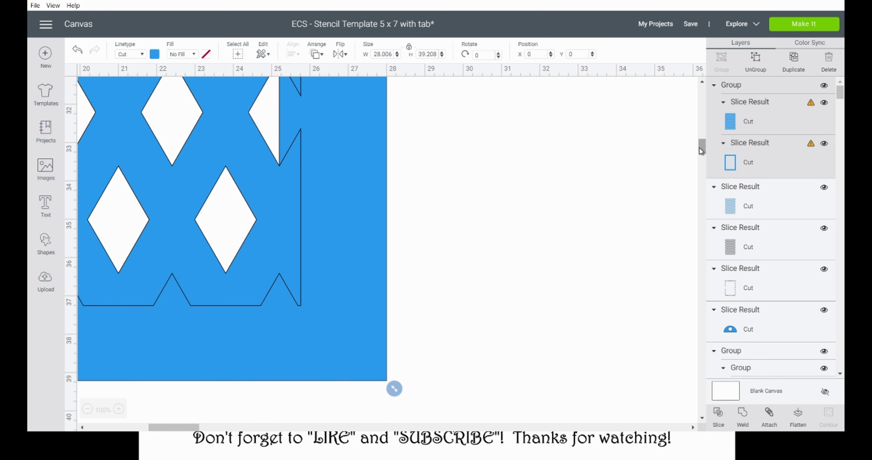
{"action": "left_click", "coordinate": [742, 418]}
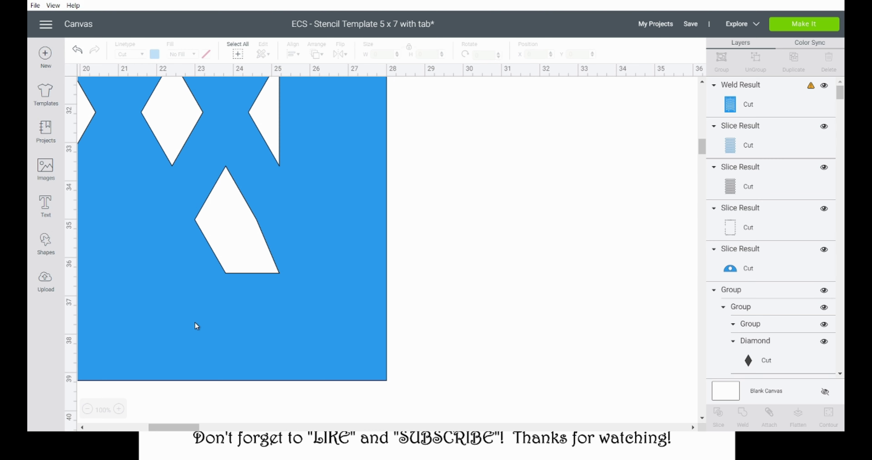
{"action": "key", "text": "ctrl+z"}
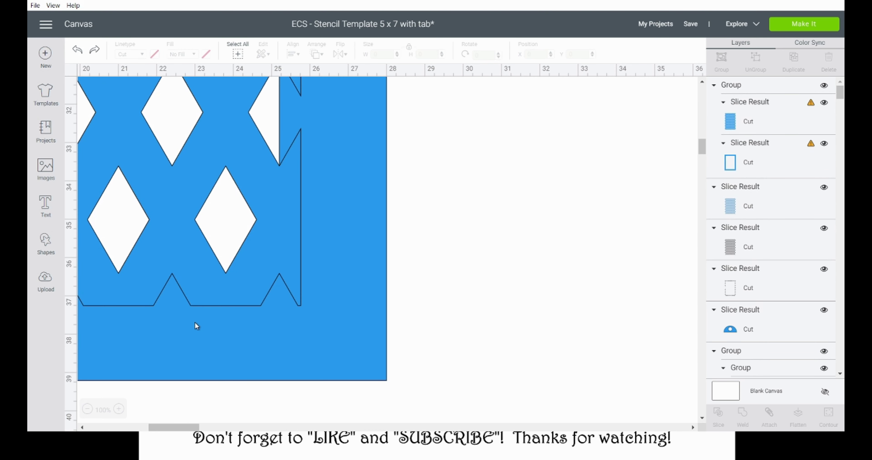
Step: Set the group's width to 50 inches with proportions locked and weld the frame and diamond panel together
{"action": "left_click", "coordinate": [314, 298]}
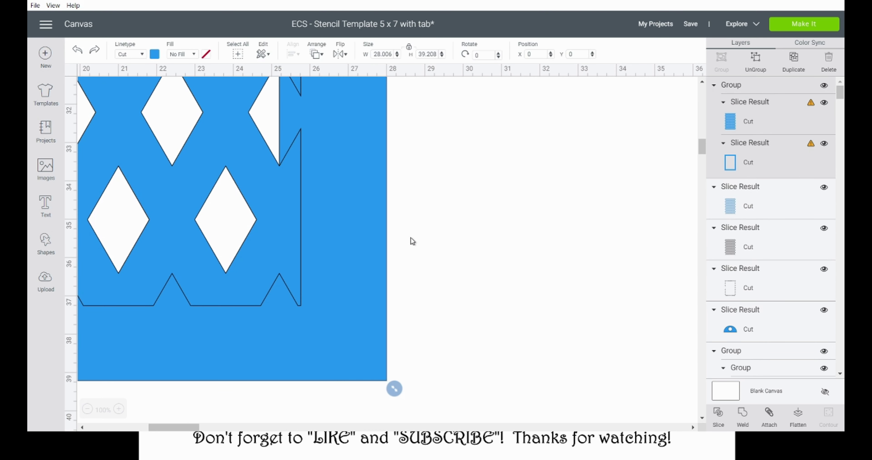
{"action": "left_click_drag", "start_coordinate": [393, 56], "coordinate": [373, 57]}
{"action": "type", "text": "50"}
{"action": "key", "text": "Return"}
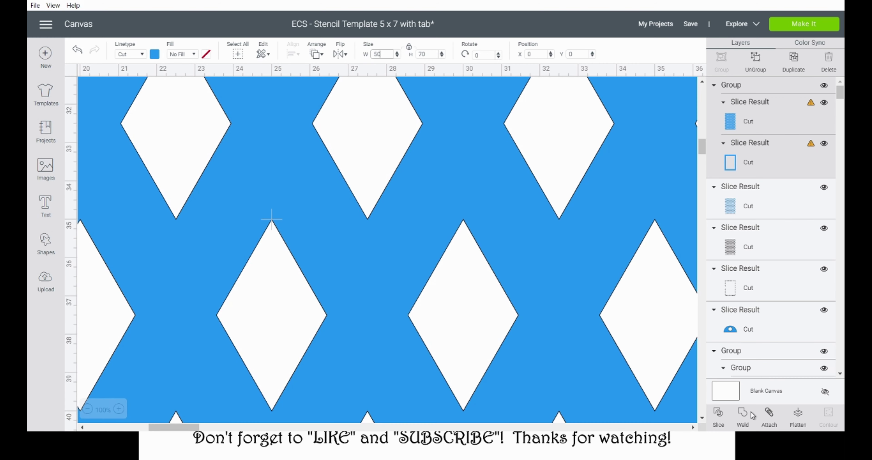
{"action": "left_click", "coordinate": [742, 415]}
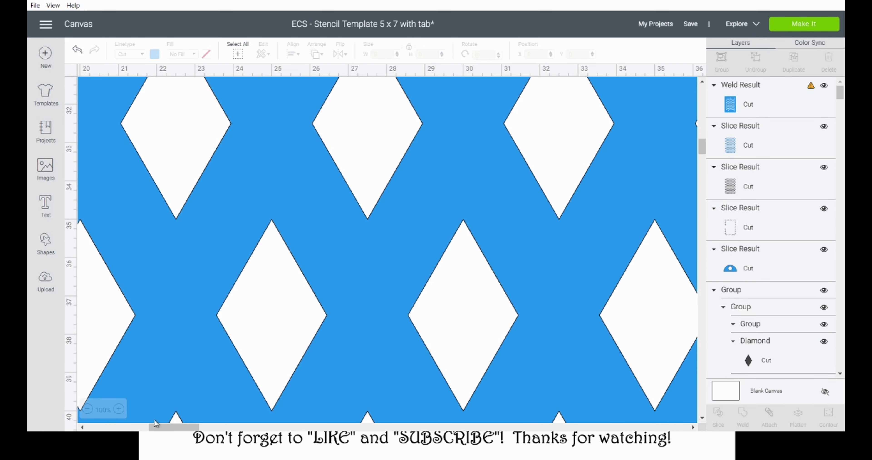
Step: Set the welded diamond stencil's width back to 5 inches with proportions locked
{"action": "left_click", "coordinate": [88, 411]}
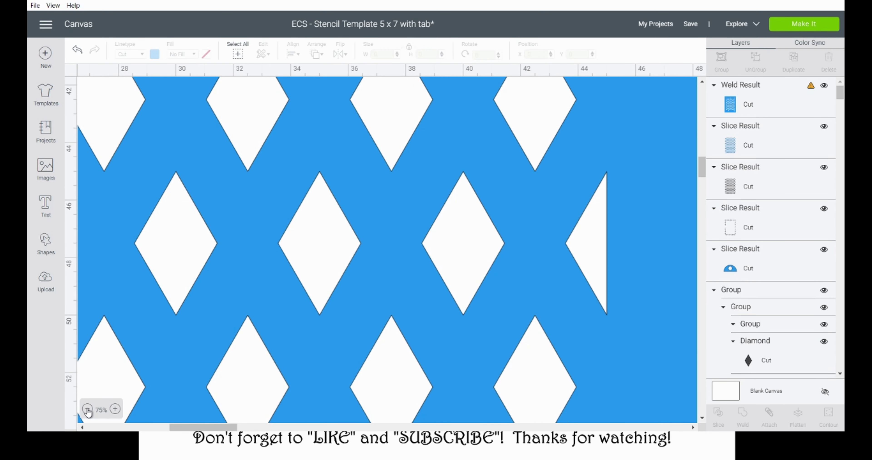
{"action": "left_click", "coordinate": [88, 410]}
{"action": "left_click", "coordinate": [88, 411]}
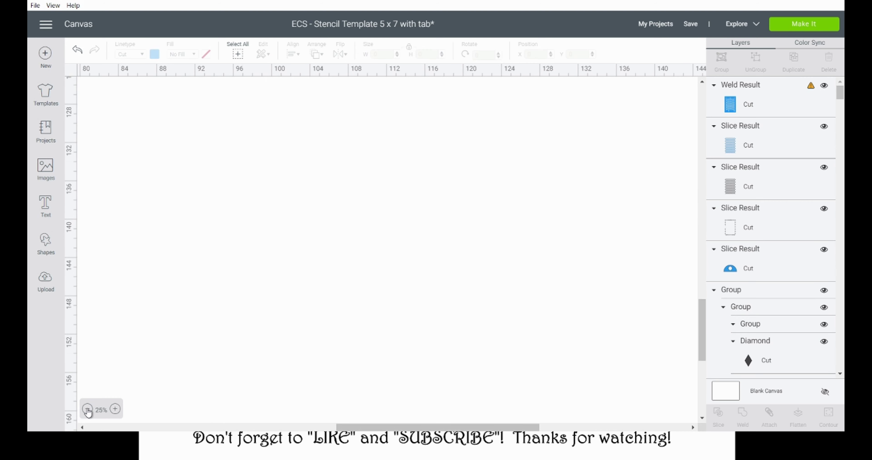
{"action": "left_click_drag", "start_coordinate": [429, 428], "coordinate": [202, 428]}
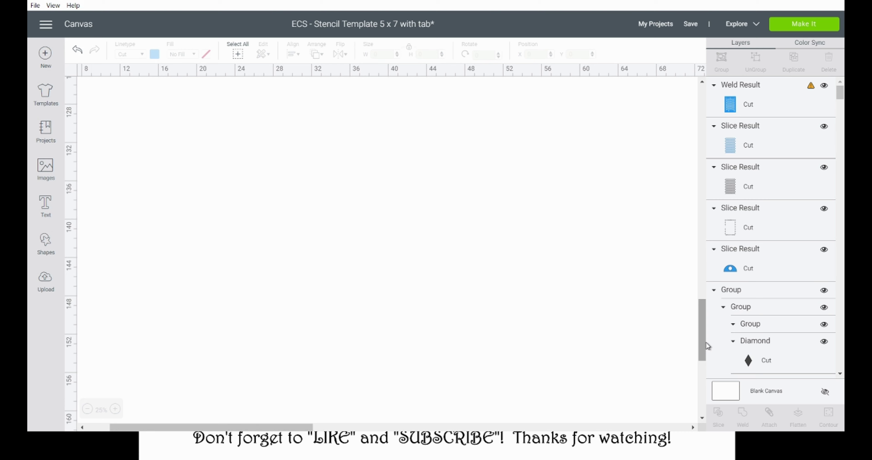
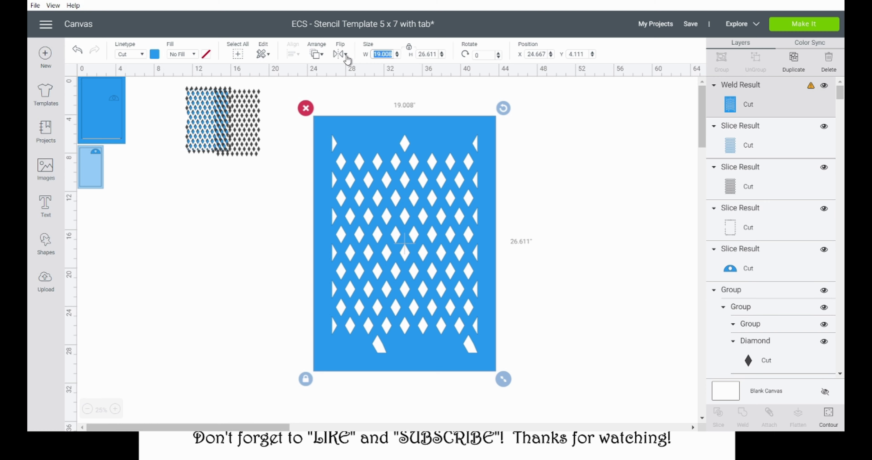
{"action": "type", "text": "5"}
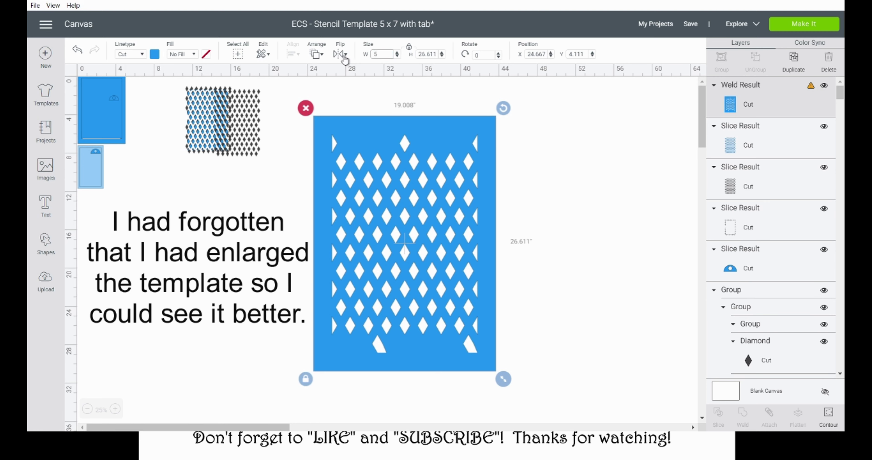
{"action": "key", "text": "Return"}
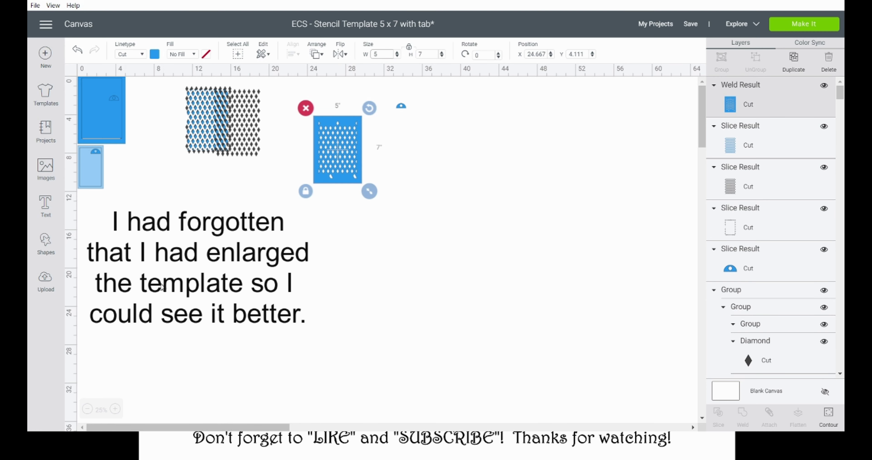
Step: Move the 1 x 0.5 inch semicircular tab to X 26.569, Y 3.639, onto the upper edge of the welded stencil
{"action": "left_click", "coordinate": [116, 410]}
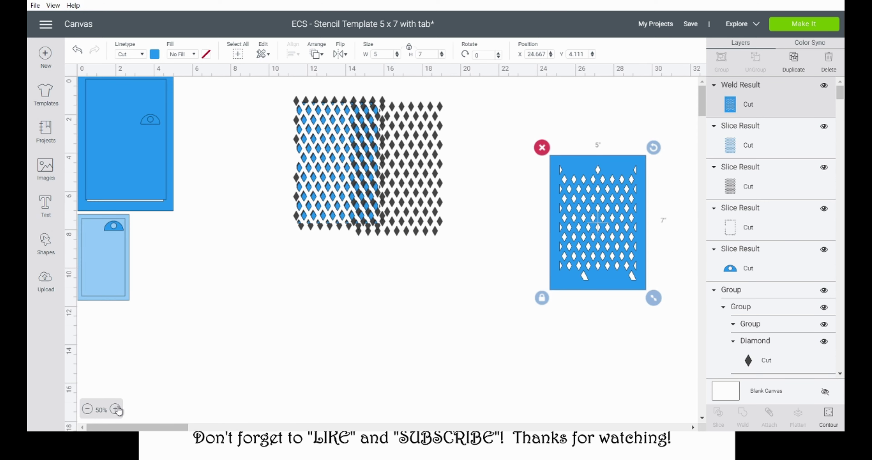
{"action": "left_click", "coordinate": [117, 410]}
{"action": "left_click", "coordinate": [116, 410]}
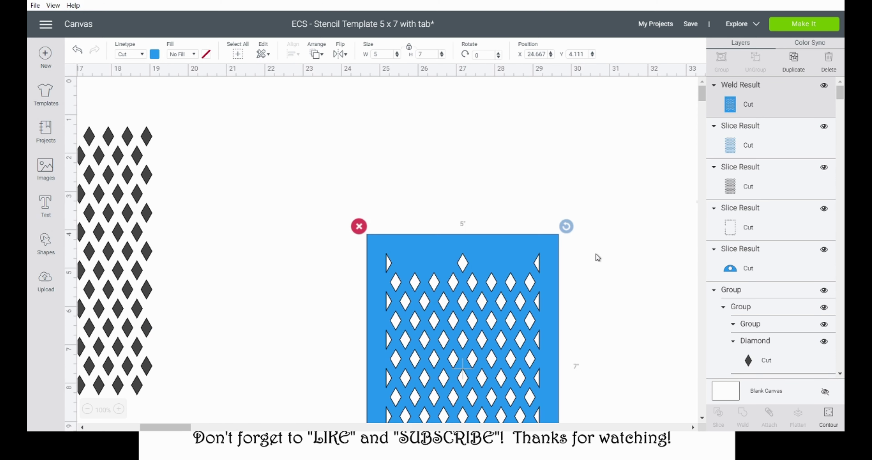
{"action": "left_click_drag", "start_coordinate": [187, 429], "coordinate": [197, 429]}
{"action": "left_click_drag", "start_coordinate": [594, 199], "coordinate": [334, 233]}
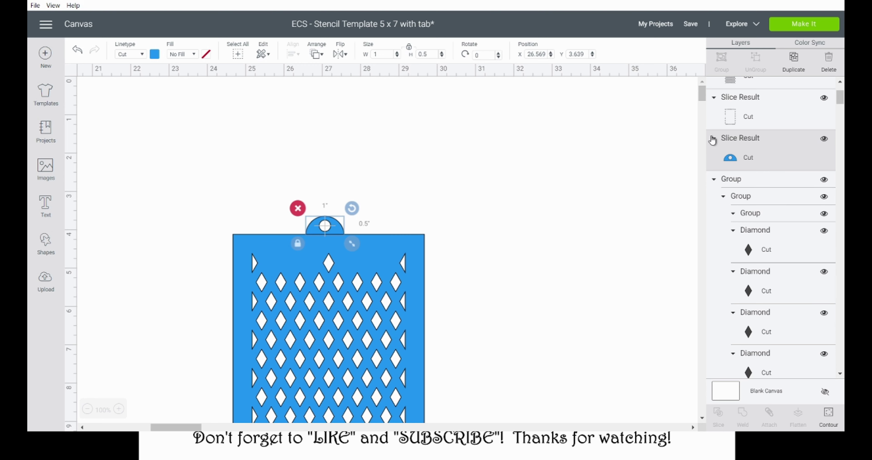
Step: Center the tab and the stencil horizontally on each other and weld them together
{"action": "scroll", "coordinate": [702, 100], "scroll_direction": "down", "scroll_amount": 3}
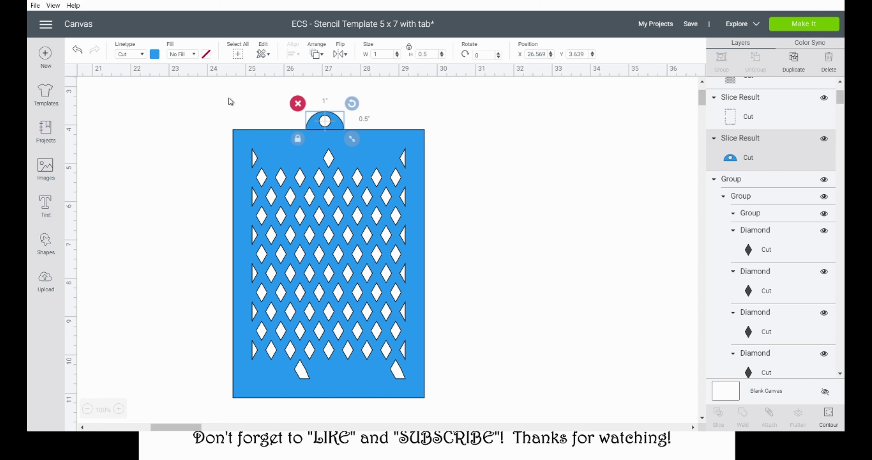
{"action": "left_click_drag", "start_coordinate": [220, 93], "coordinate": [457, 418]}
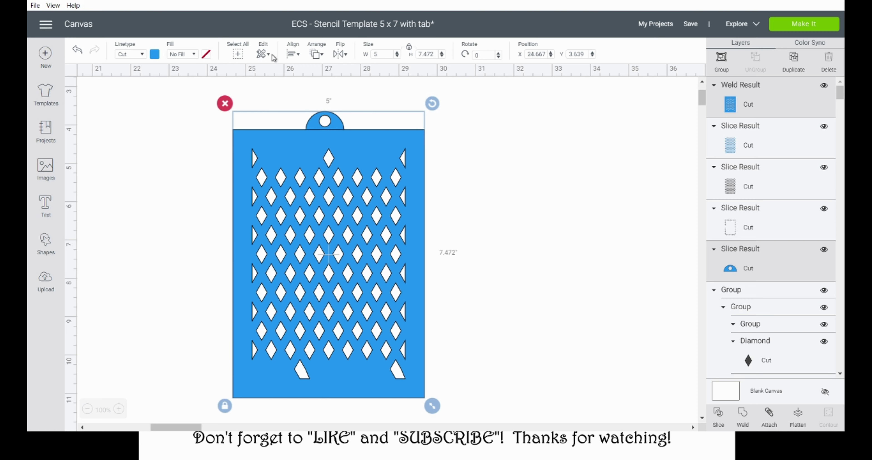
{"action": "left_click", "coordinate": [296, 57]}
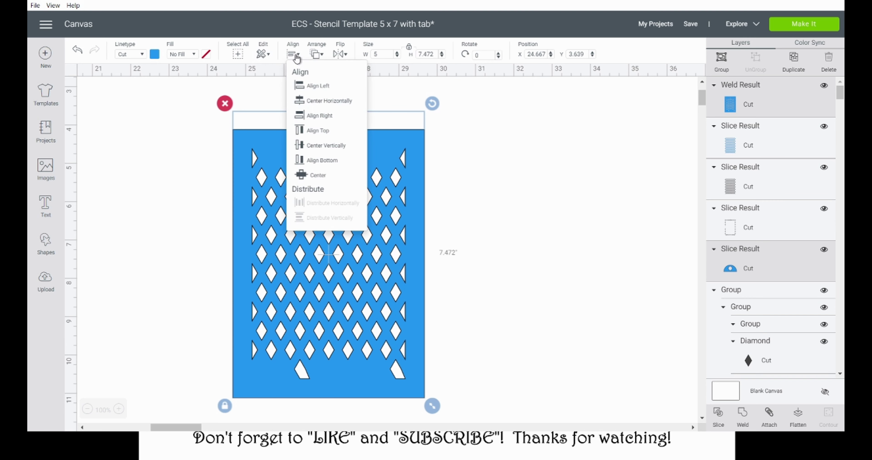
{"action": "left_click", "coordinate": [333, 106]}
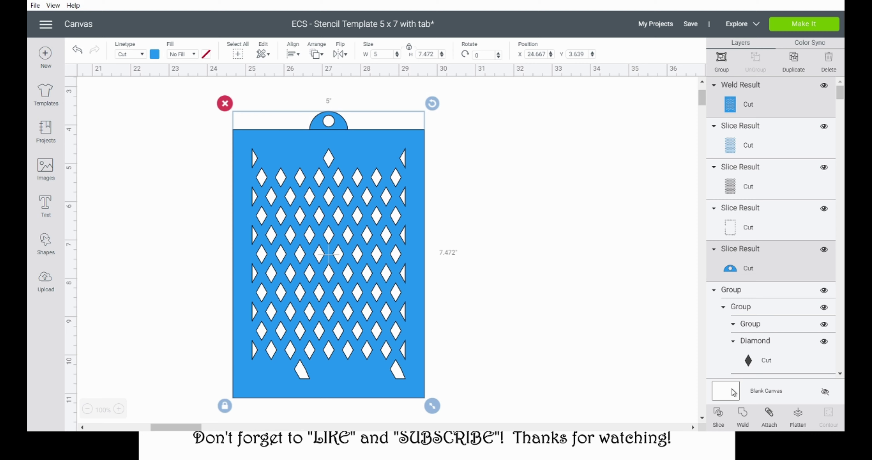
{"action": "left_click", "coordinate": [743, 419]}
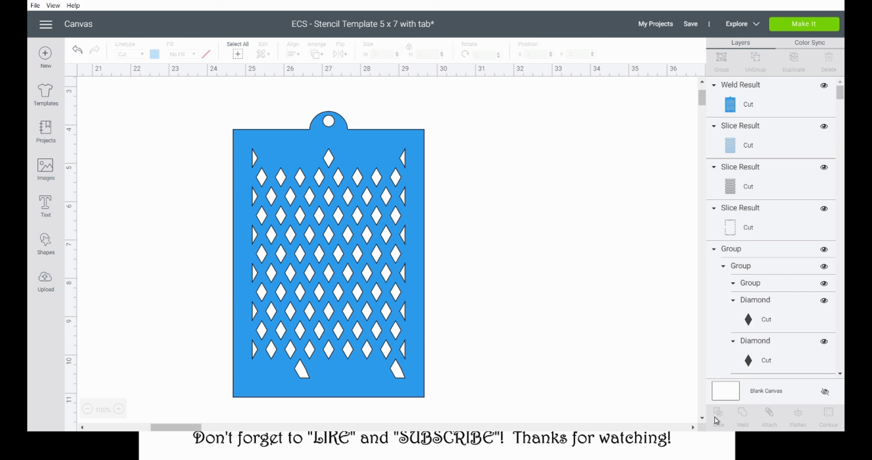
Step: Hide the contours of the stray diamond and two half diamonds in the welded stencil's uppermost row
{"action": "left_click", "coordinate": [367, 369]}
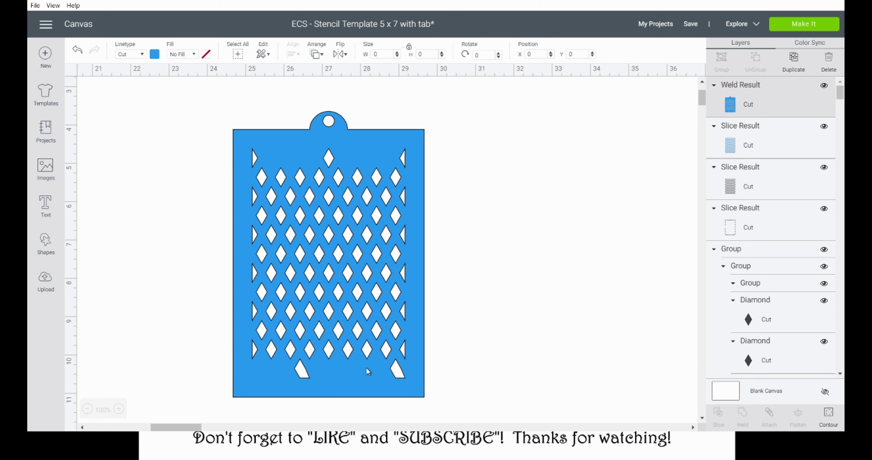
{"action": "left_click", "coordinate": [830, 418]}
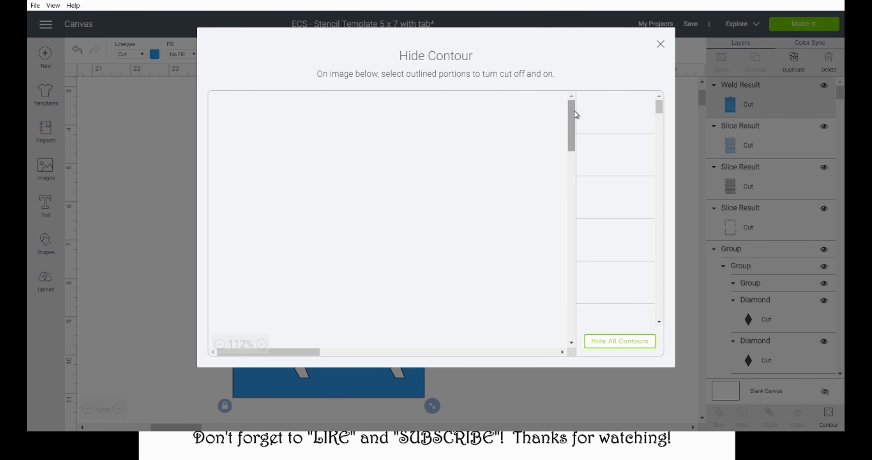
{"action": "left_click", "coordinate": [335, 165]}
{"action": "left_click", "coordinate": [431, 159]}
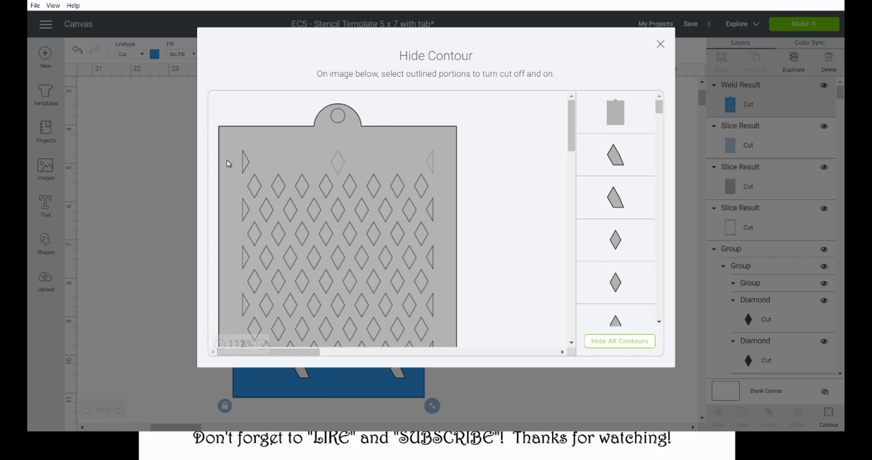
{"action": "left_click", "coordinate": [250, 163]}
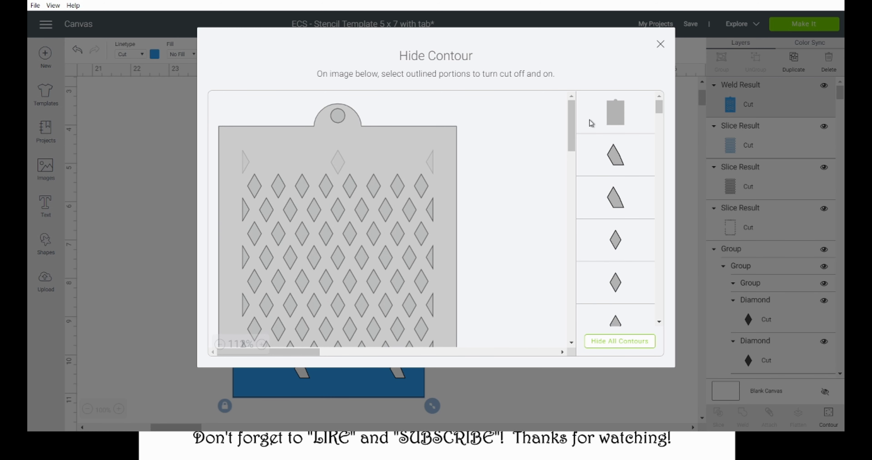
Step: Hide the contours of the two partial diamonds near the stencil's lower edge and finish the contour editing
{"action": "left_click_drag", "start_coordinate": [572, 123], "coordinate": [581, 154]}
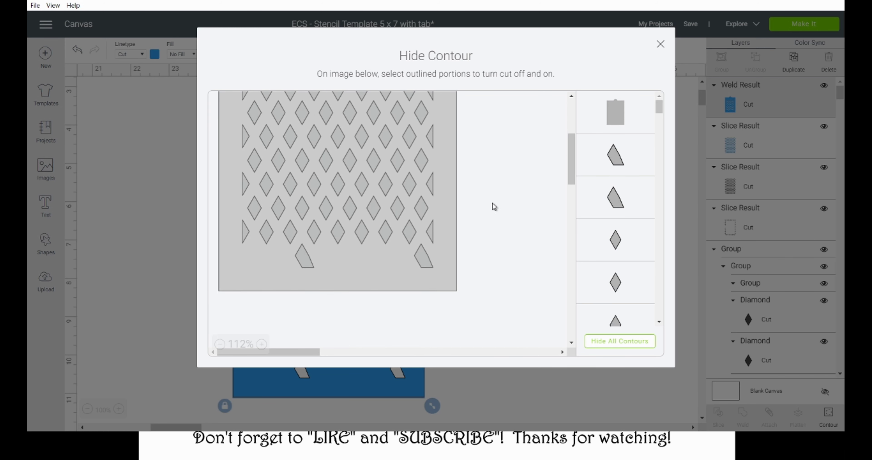
{"action": "left_click", "coordinate": [304, 258]}
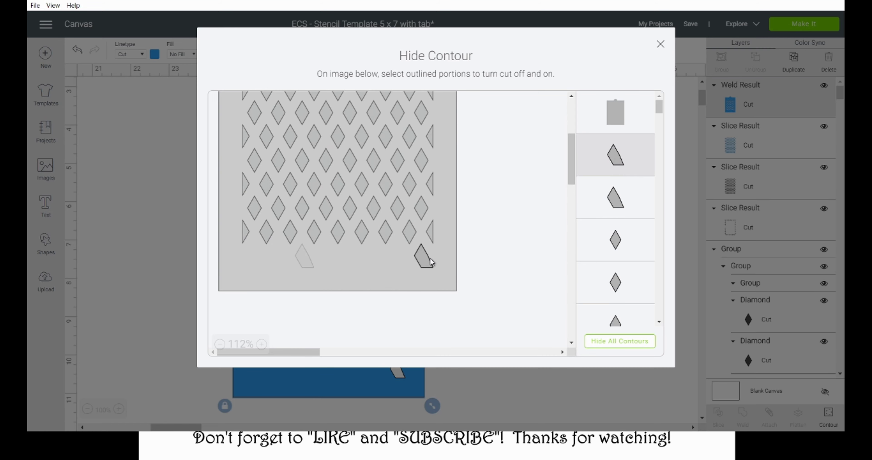
{"action": "left_click", "coordinate": [424, 257]}
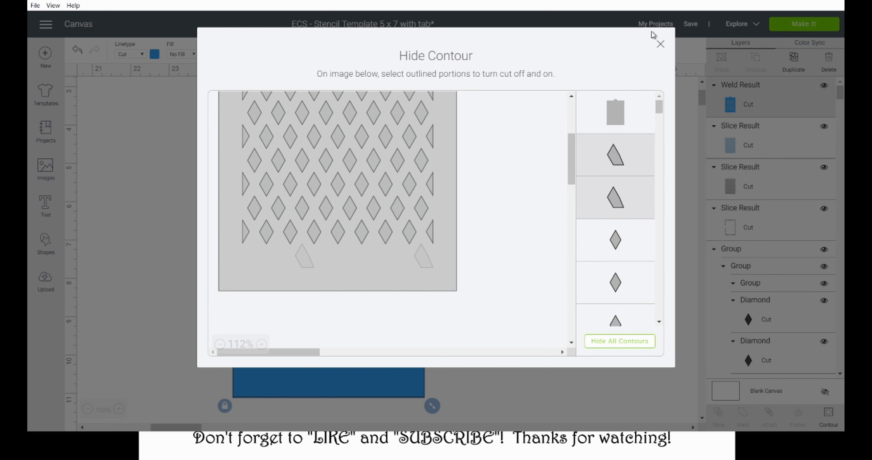
{"action": "left_click", "coordinate": [660, 45]}
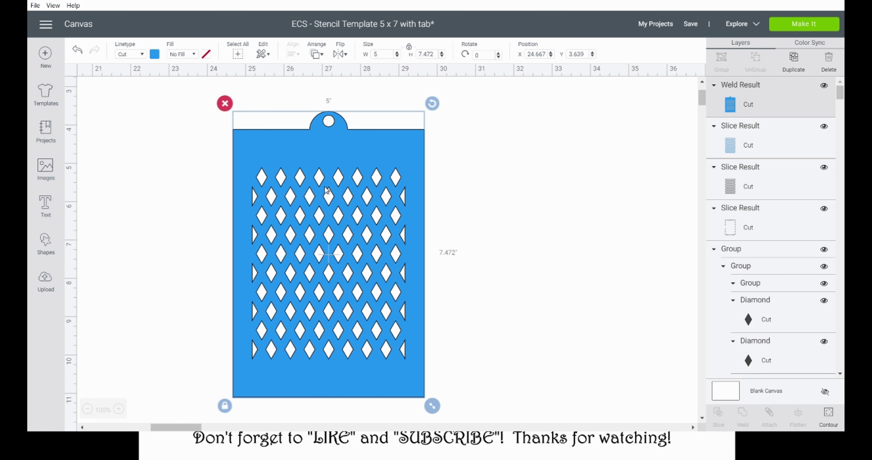
Step: Move the finished stencil to X 0, Y 11.569, just below the small light-blue template
{"action": "left_click_drag", "start_coordinate": [349, 139], "coordinate": [243, 138]}
{"action": "left_click_drag", "start_coordinate": [191, 428], "coordinate": [161, 429]}
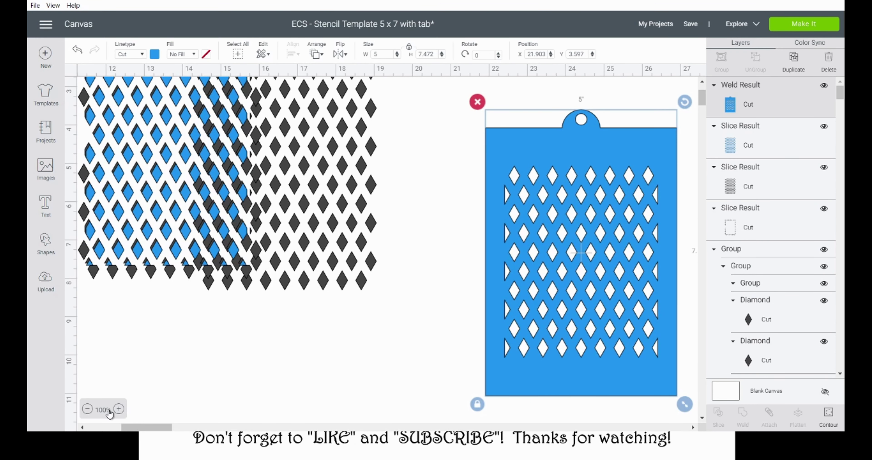
{"action": "left_click", "coordinate": [87, 410]}
{"action": "left_click", "coordinate": [87, 409]}
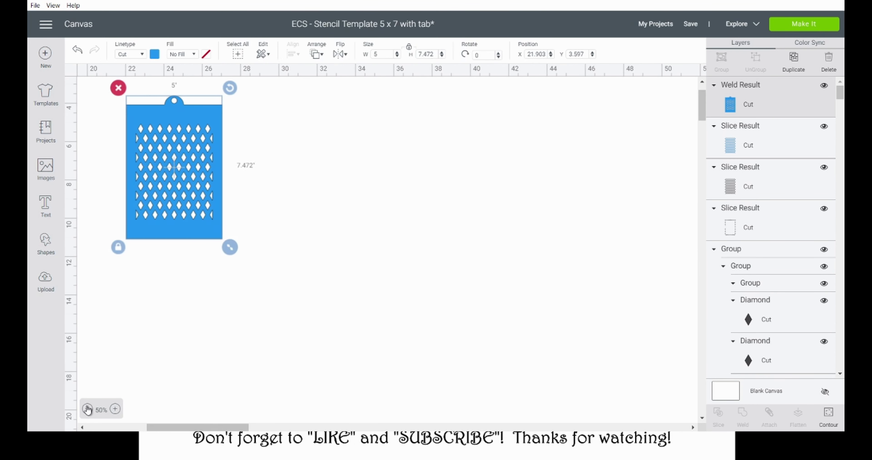
{"action": "left_click_drag", "start_coordinate": [204, 427], "coordinate": [159, 427]}
{"action": "left_click_drag", "start_coordinate": [444, 185], "coordinate": [191, 299]}
{"action": "left_click_drag", "start_coordinate": [191, 427], "coordinate": [169, 429]}
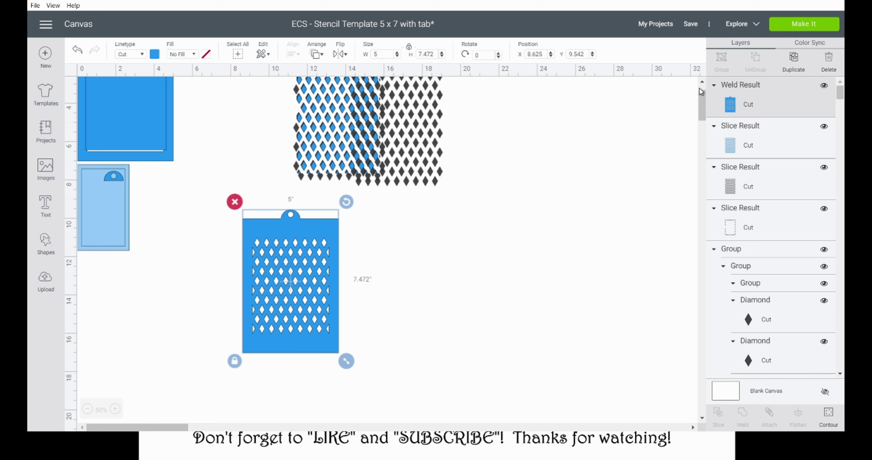
{"action": "scroll", "coordinate": [702, 99], "scroll_direction": "up", "scroll_amount": 1}
{"action": "scroll", "coordinate": [703, 98], "scroll_direction": "up", "scroll_amount": 1}
{"action": "left_click_drag", "start_coordinate": [284, 320], "coordinate": [124, 371]}
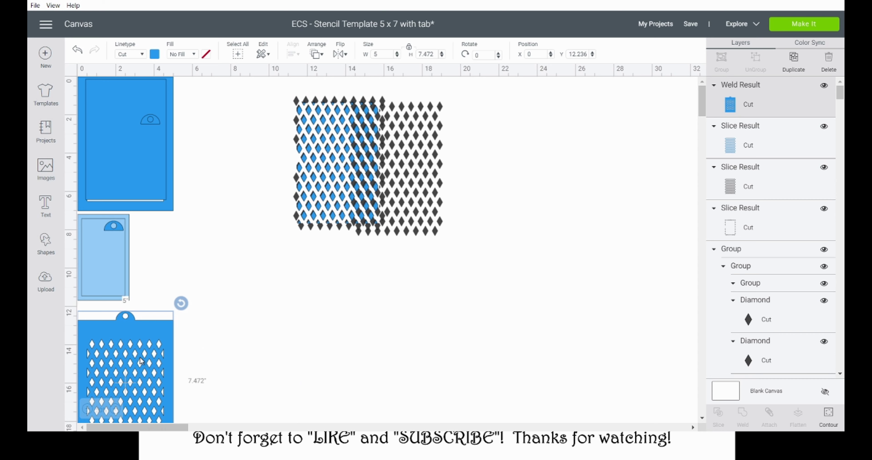
{"action": "left_click_drag", "start_coordinate": [142, 361], "coordinate": [374, 300]}
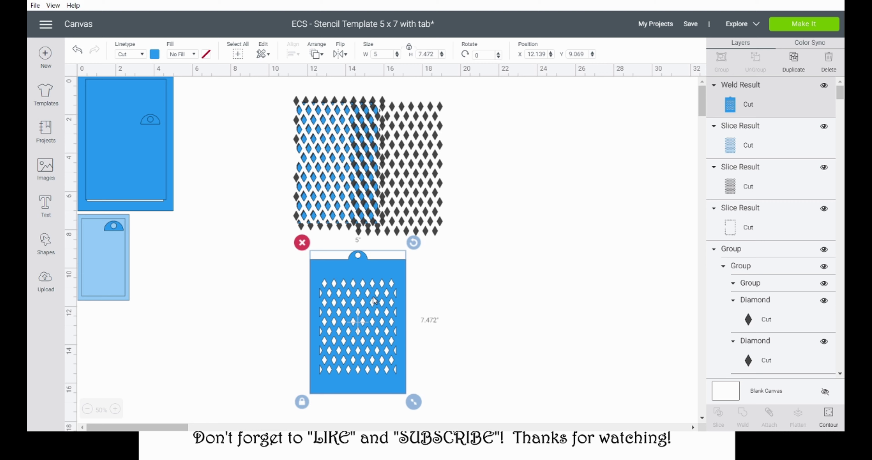
{"action": "left_click_drag", "start_coordinate": [373, 301], "coordinate": [136, 349]}
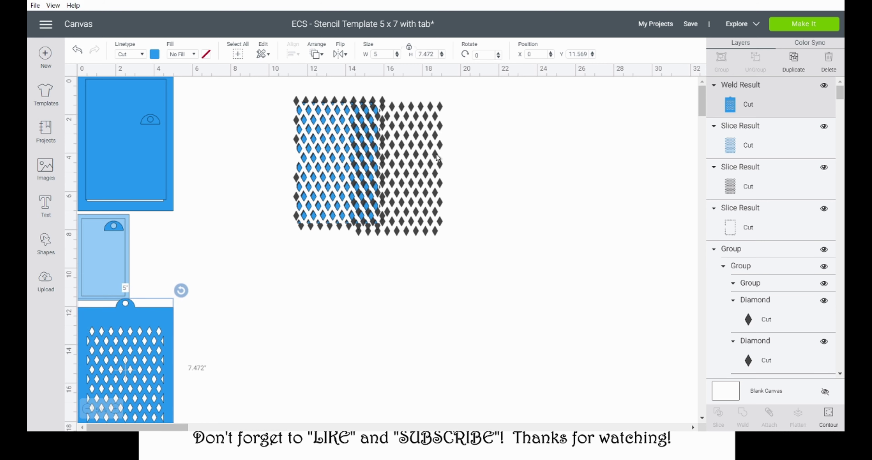
Step: Pull the overlapping blue and dark sliced diamond patterns apart and delete the leftover slice outline
{"action": "left_click_drag", "start_coordinate": [351, 160], "coordinate": [538, 224]}
{"action": "left_click_drag", "start_coordinate": [338, 168], "coordinate": [424, 253]}
{"action": "left_click_drag", "start_coordinate": [304, 101], "coordinate": [245, 148]}
{"action": "key", "text": "Delete"}
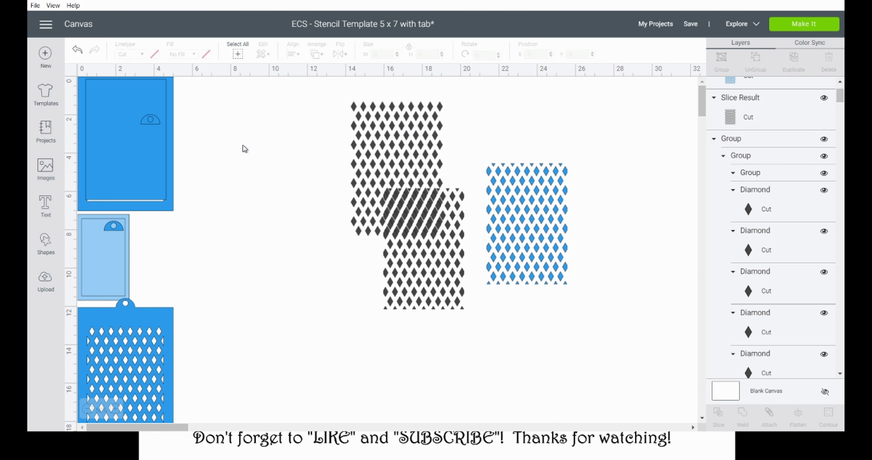
Step: Move the dark sliced diamond pattern onto the blue one, at X 21.308, Y 4.475
{"action": "left_click_drag", "start_coordinate": [447, 276], "coordinate": [550, 249]}
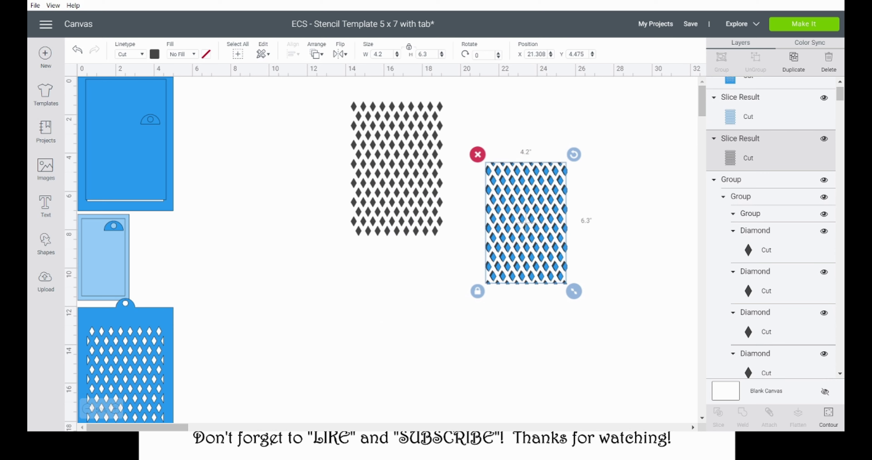
{"action": "left_click", "coordinate": [114, 410]}
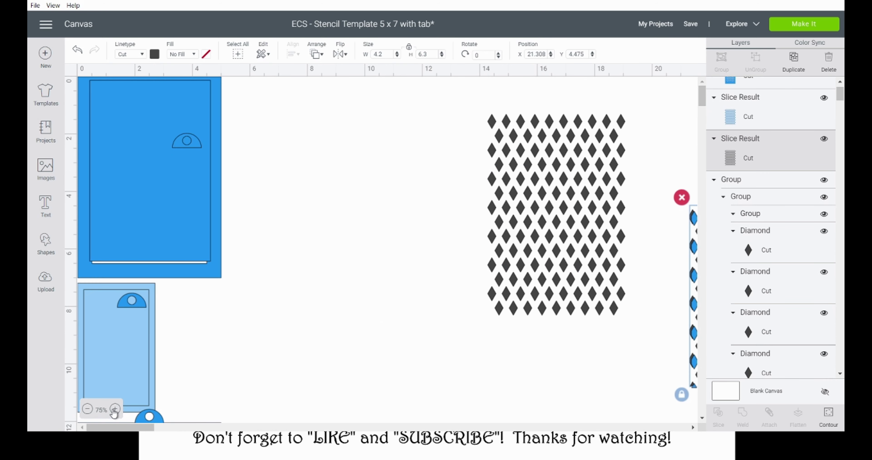
{"action": "left_click", "coordinate": [115, 409]}
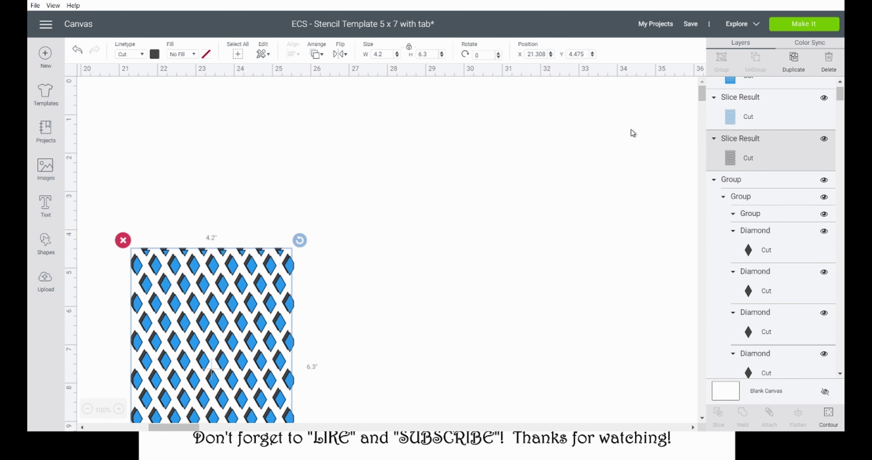
{"action": "left_click_drag", "start_coordinate": [702, 94], "coordinate": [704, 104]}
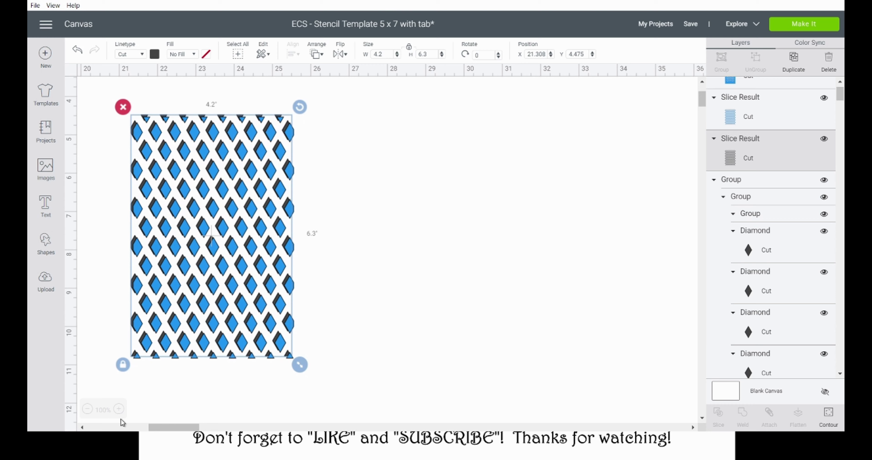
{"action": "left_click", "coordinate": [118, 409]}
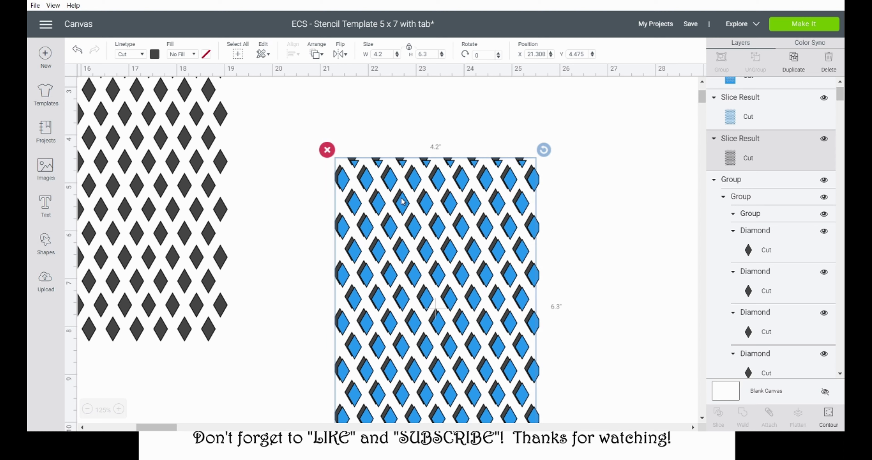
Step: Try welding the blue diamond pattern, offset to X 21.464, to the dark one, and undo the weld and the move of its result
{"action": "left_click_drag", "start_coordinate": [401, 200], "coordinate": [408, 201]}
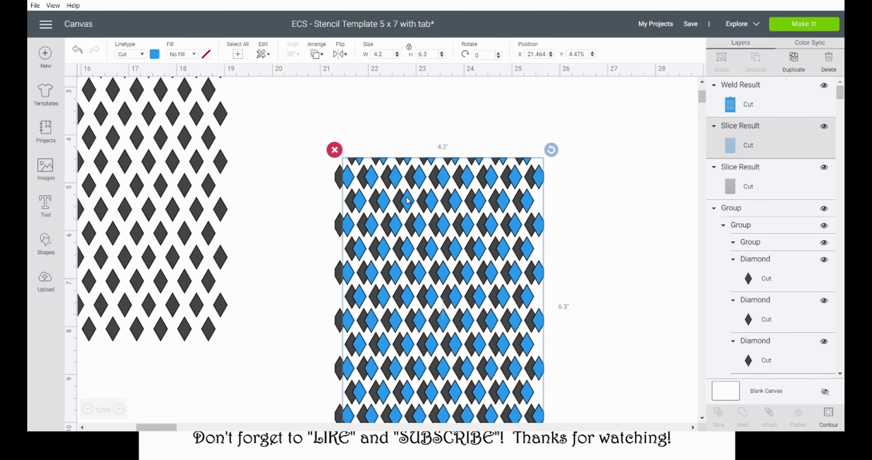
{"action": "left_click_drag", "start_coordinate": [310, 119], "coordinate": [445, 308]}
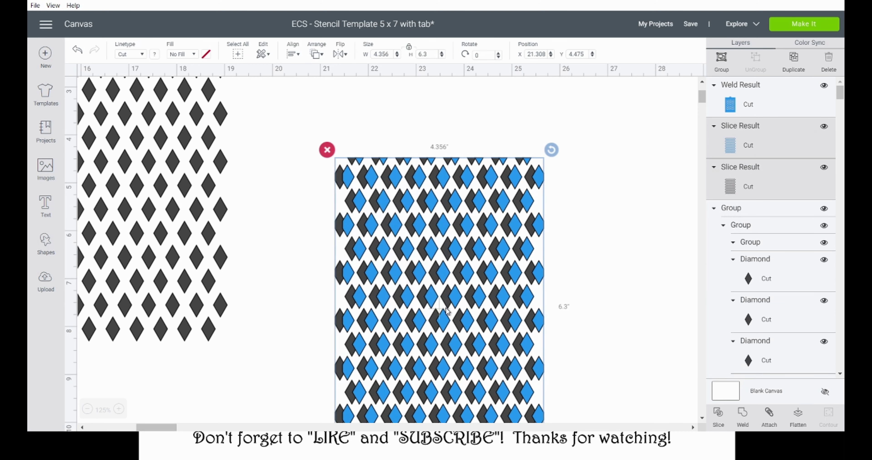
{"action": "left_click", "coordinate": [746, 414]}
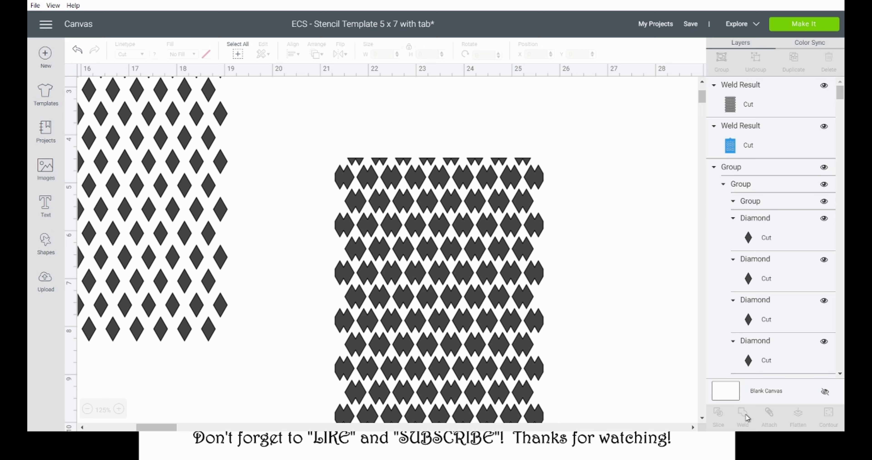
{"action": "left_click_drag", "start_coordinate": [457, 326], "coordinate": [445, 261]}
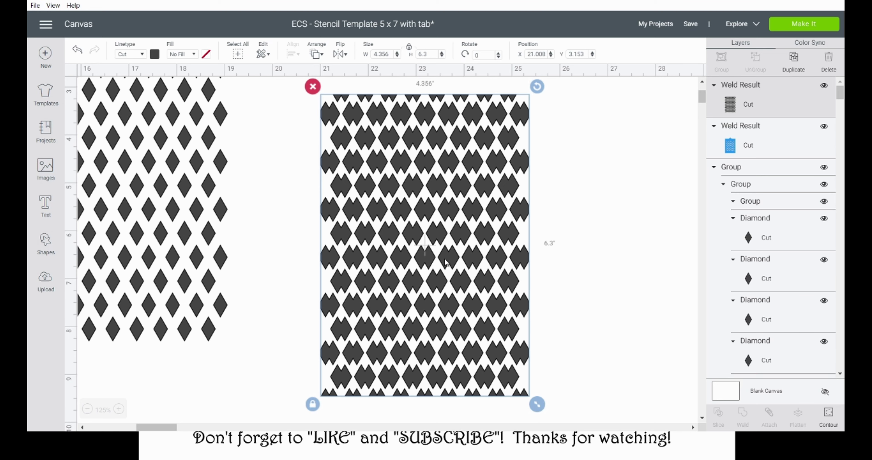
{"action": "key", "text": "ctrl+z"}
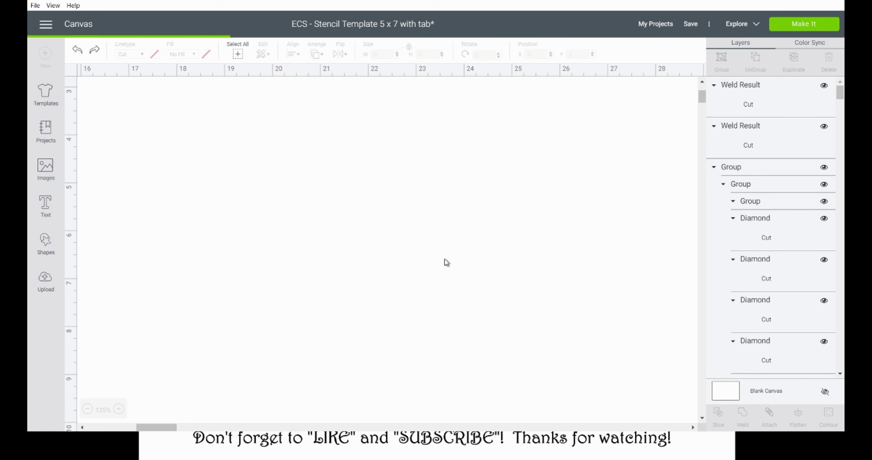
{"action": "key", "text": "ctrl+z"}
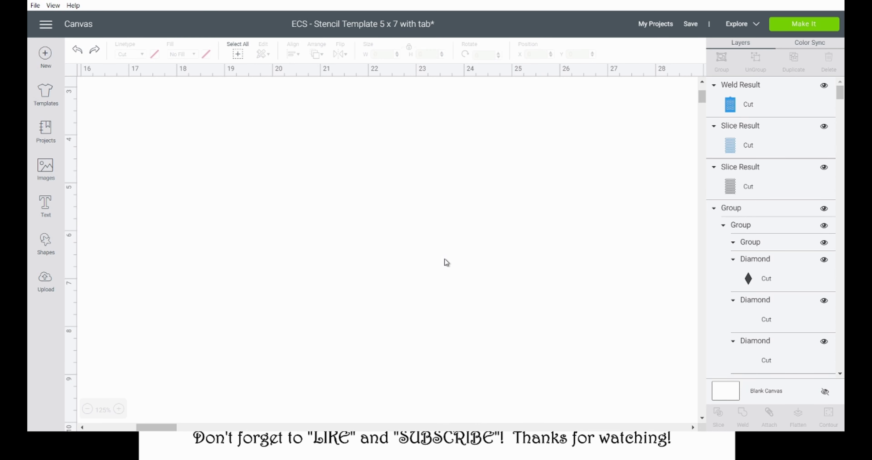
Step: Shift the blue diamond pattern to X 21.064, and center it and the dark pattern horizontally on each other
{"action": "left_click", "coordinate": [443, 225]}
{"action": "left_click_drag", "start_coordinate": [443, 226], "coordinate": [423, 226]}
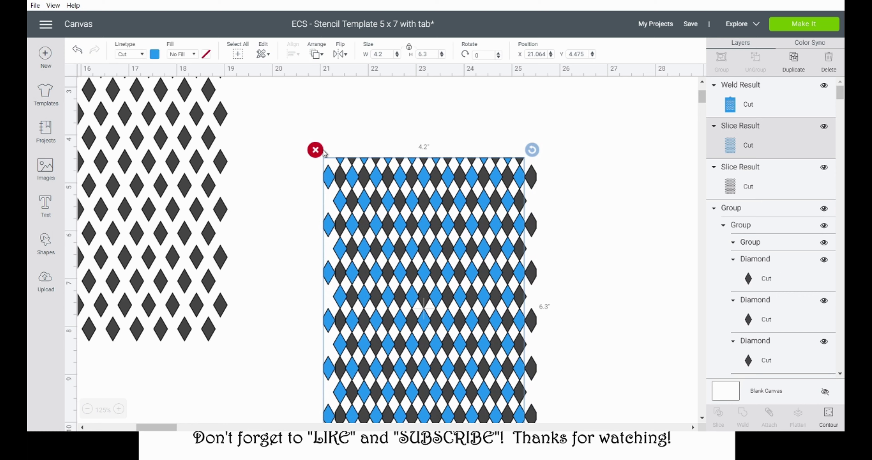
{"action": "left_click_drag", "start_coordinate": [298, 127], "coordinate": [387, 204]}
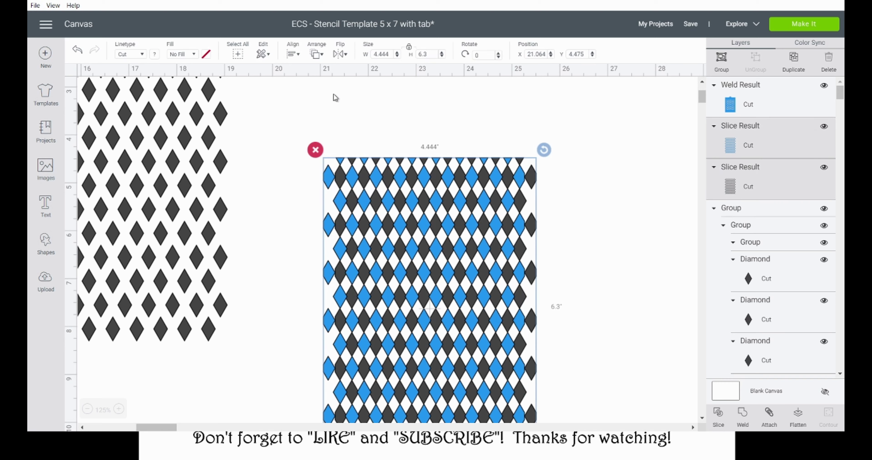
{"action": "left_click", "coordinate": [293, 54]}
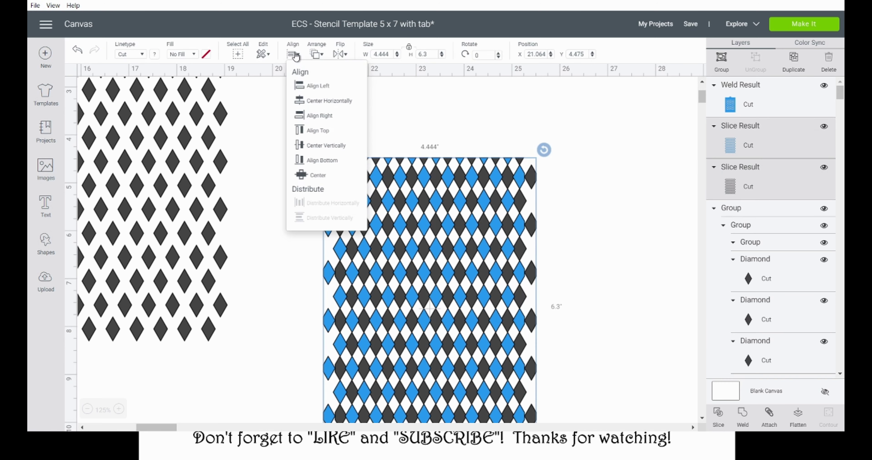
{"action": "left_click", "coordinate": [330, 101]}
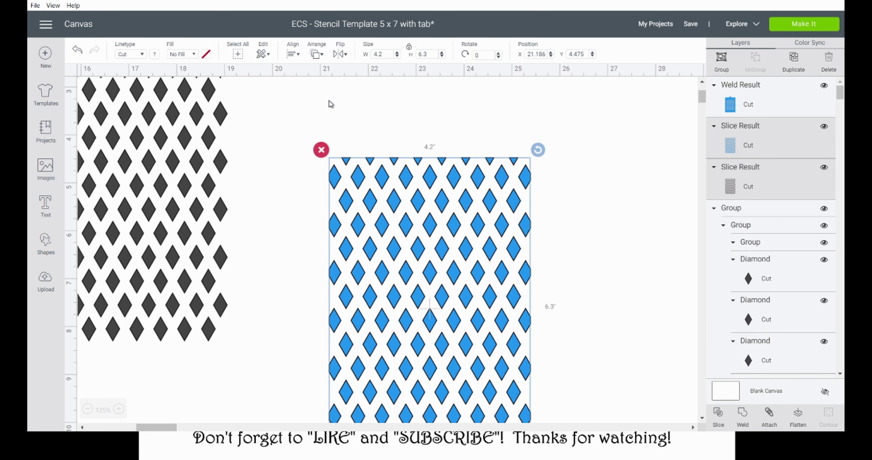
{"action": "left_click", "coordinate": [652, 188]}
Step: Offset the blue diamond pattern horizontally to X 21.441 so its diamonds fill the gaps between the dark ones
{"action": "left_click", "coordinate": [465, 207]}
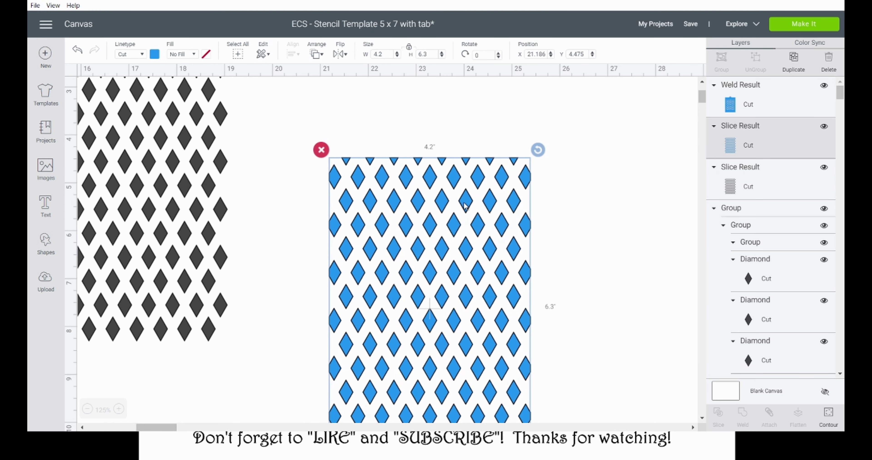
{"action": "key", "text": "Right"}
{"action": "key", "text": "Right"}
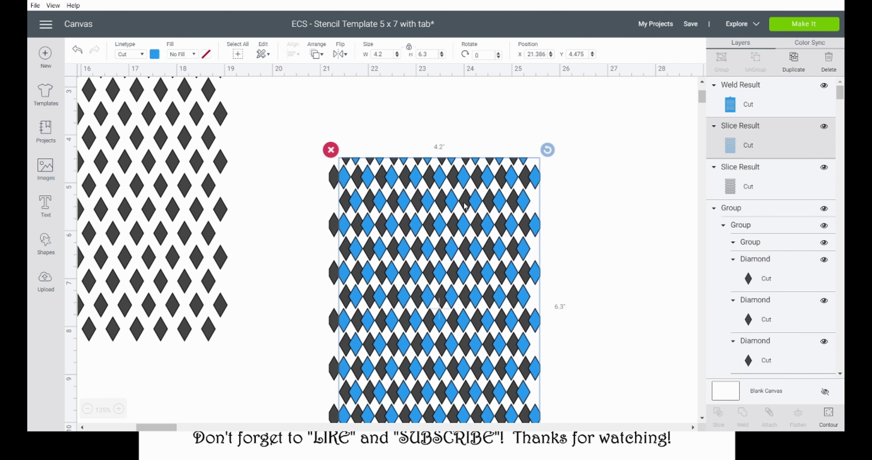
{"action": "key", "text": "Right"}
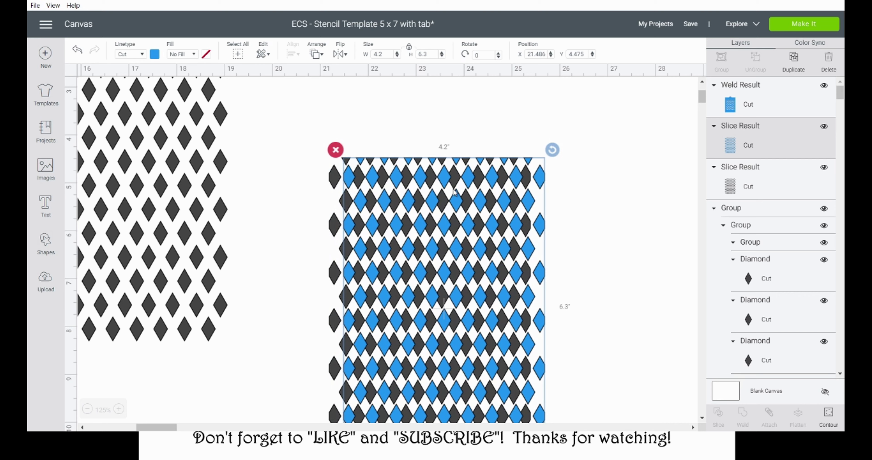
{"action": "left_click_drag", "start_coordinate": [456, 205], "coordinate": [455, 205]}
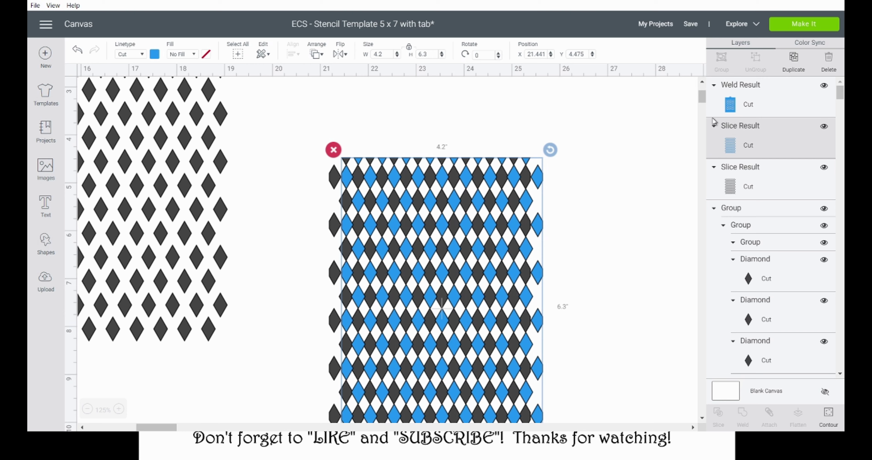
{"action": "left_click", "coordinate": [703, 420]}
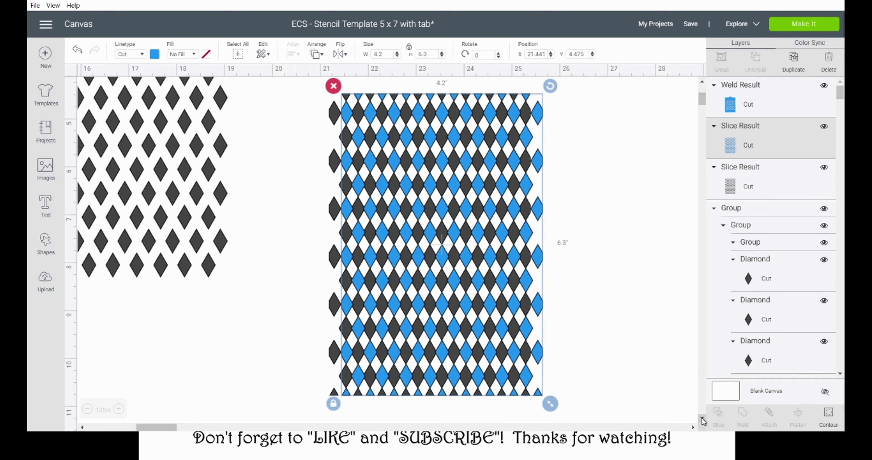
Step: Try welding the blue diamond pattern to the dark one at the X 21.441 offset, and undo the weld and the move of its result
{"action": "left_click", "coordinate": [703, 421]}
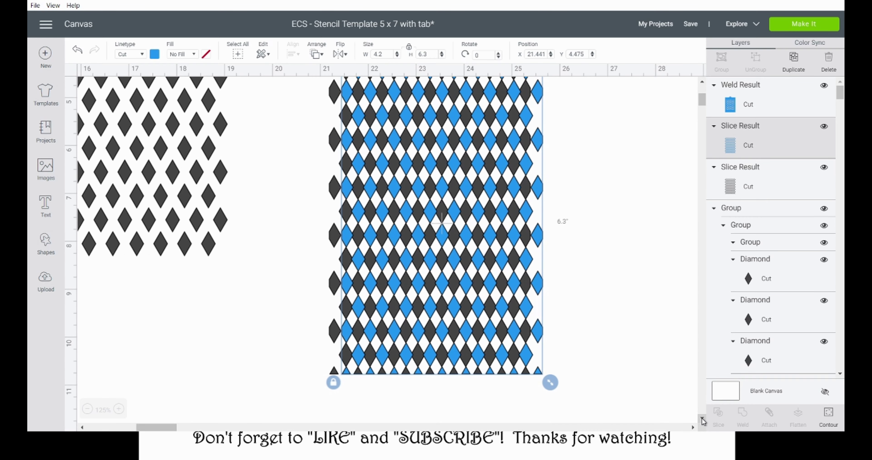
{"action": "left_click_drag", "start_coordinate": [580, 410], "coordinate": [452, 262]}
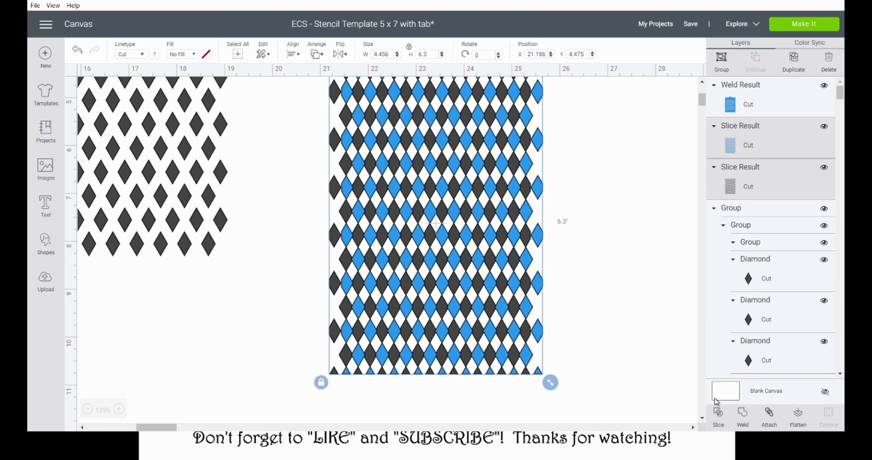
{"action": "left_click", "coordinate": [742, 417]}
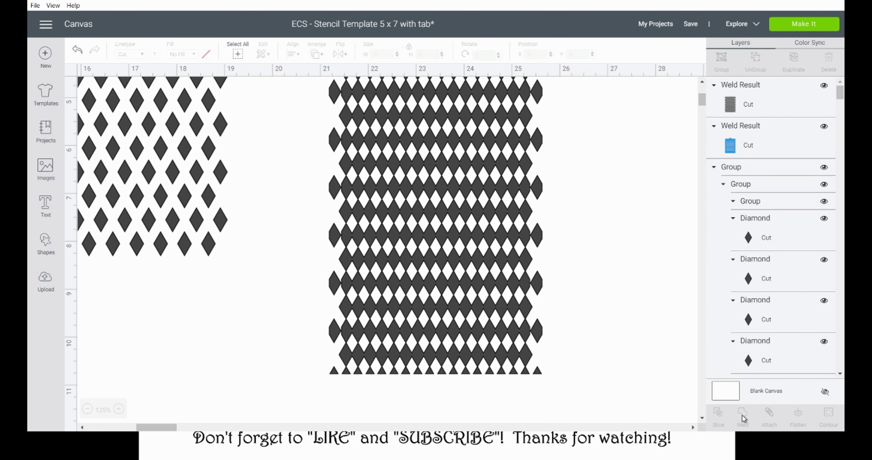
{"action": "left_click", "coordinate": [119, 410]}
{"action": "left_click", "coordinate": [119, 410]}
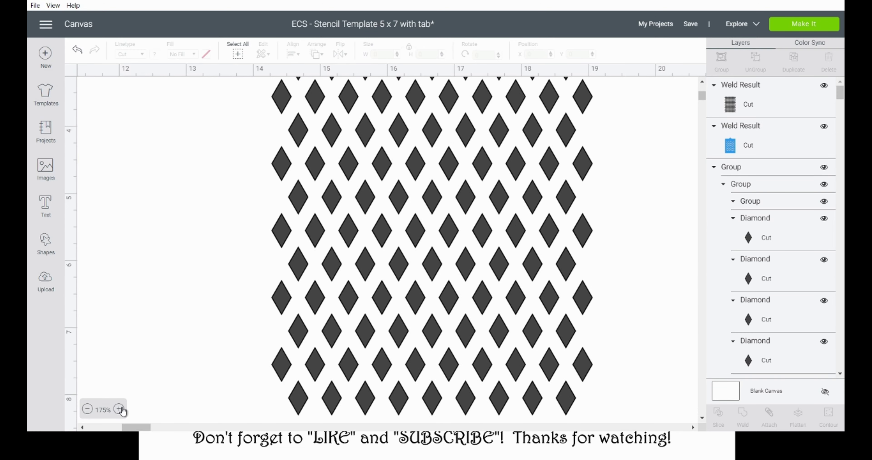
{"action": "left_click", "coordinate": [119, 410]}
{"action": "left_click_drag", "start_coordinate": [141, 427], "coordinate": [164, 428]}
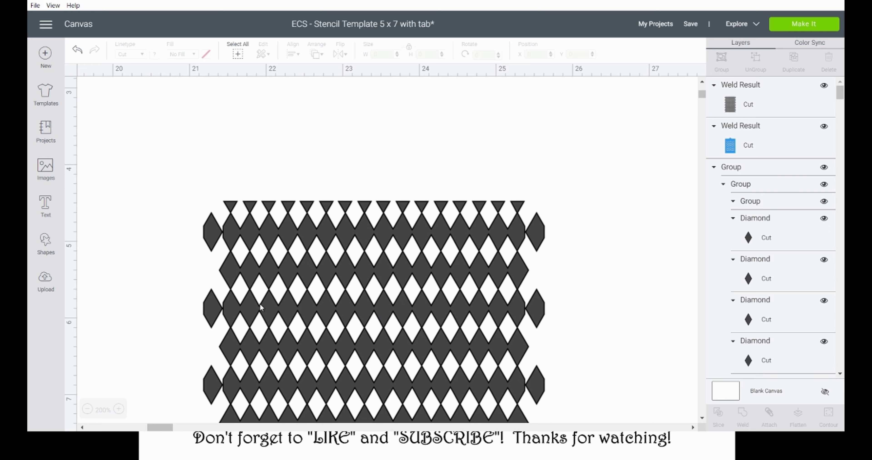
{"action": "left_click_drag", "start_coordinate": [354, 326], "coordinate": [344, 193]}
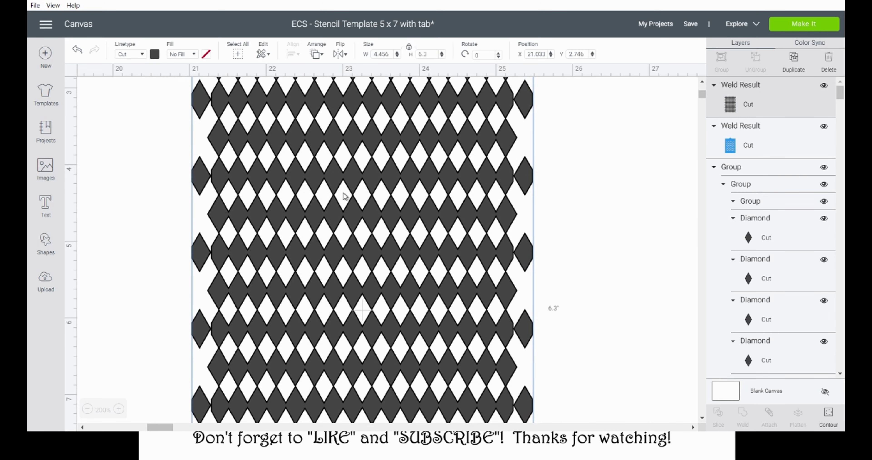
{"action": "key", "text": "ctrl+z"}
{"action": "key", "text": "ctrl+z"}
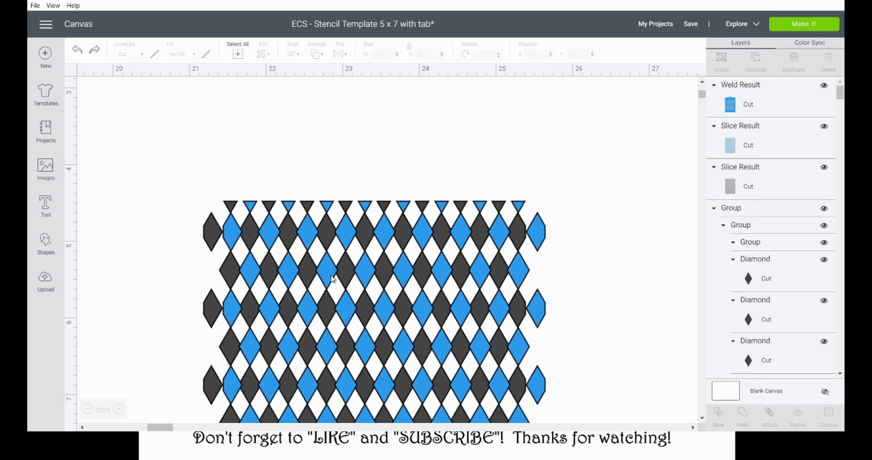
Step: Try resizing the blue diamond pattern to 4.052 x 6.078 and moving it to X 21.208, Y 4.231, and undo both changes
{"action": "left_click", "coordinate": [87, 410]}
{"action": "scroll", "coordinate": [186, 424], "scroll_direction": "left", "scroll_amount": 10}
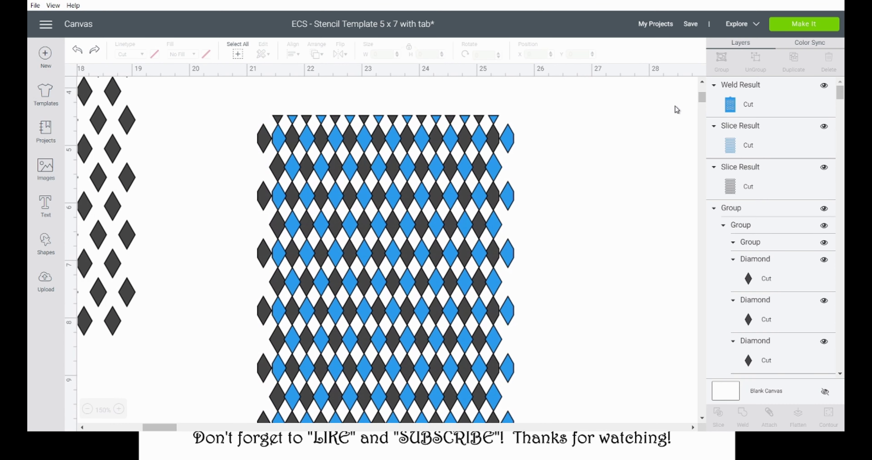
{"action": "left_click_drag", "start_coordinate": [701, 98], "coordinate": [702, 99]}
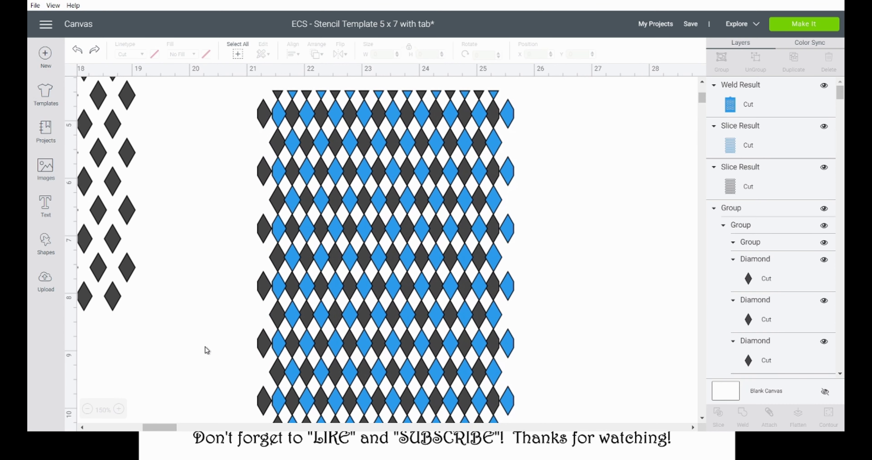
{"action": "left_click", "coordinate": [88, 409]}
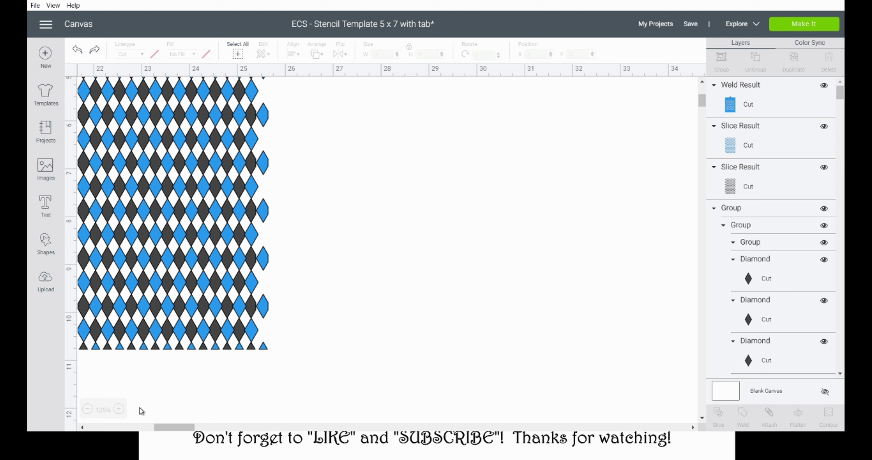
{"action": "left_click_drag", "start_coordinate": [175, 427], "coordinate": [168, 429]}
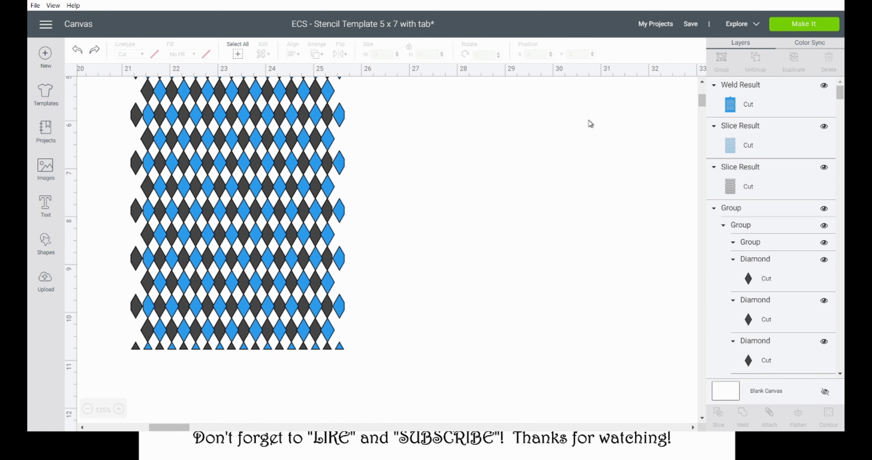
{"action": "scroll", "coordinate": [702, 85], "scroll_direction": "up", "scroll_amount": 1}
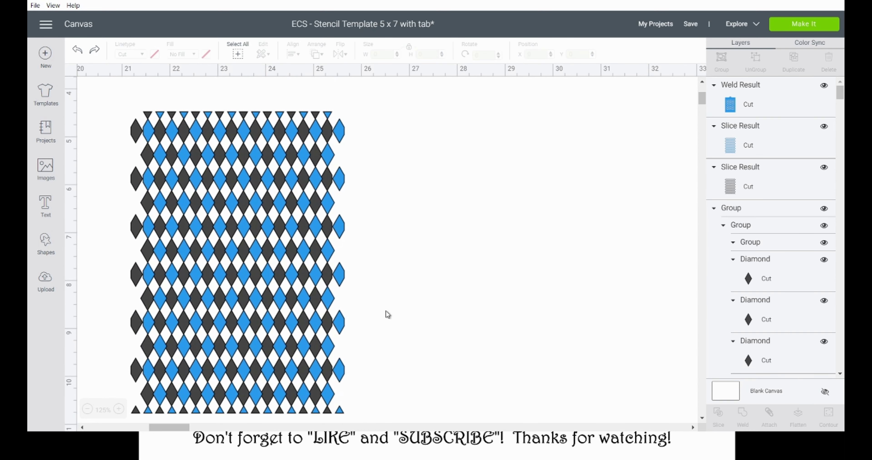
{"action": "left_click", "coordinate": [339, 379]}
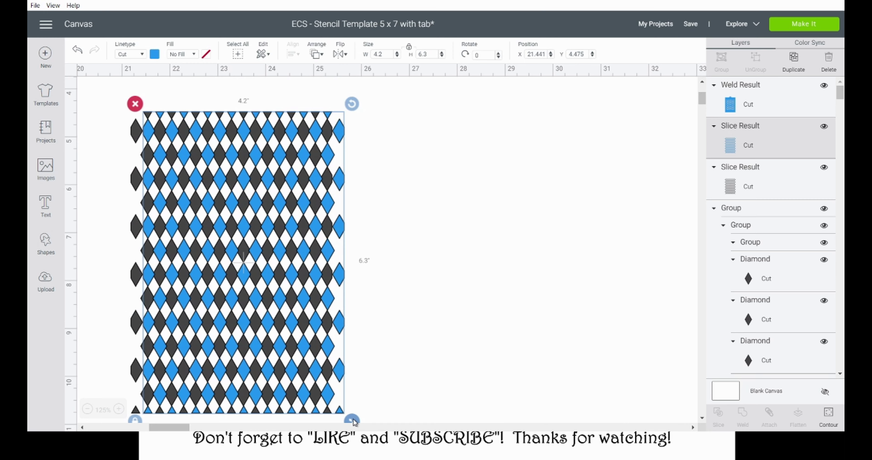
{"action": "left_click_drag", "start_coordinate": [354, 423], "coordinate": [345, 411]}
{"action": "mouse_move", "coordinate": [299, 244]}
{"action": "left_mouse_down"}
{"action": "mouse_move", "coordinate": [280, 245]}
{"action": "mouse_move", "coordinate": [268, 230]}
{"action": "mouse_move", "coordinate": [287, 234]}
{"action": "left_mouse_up"}
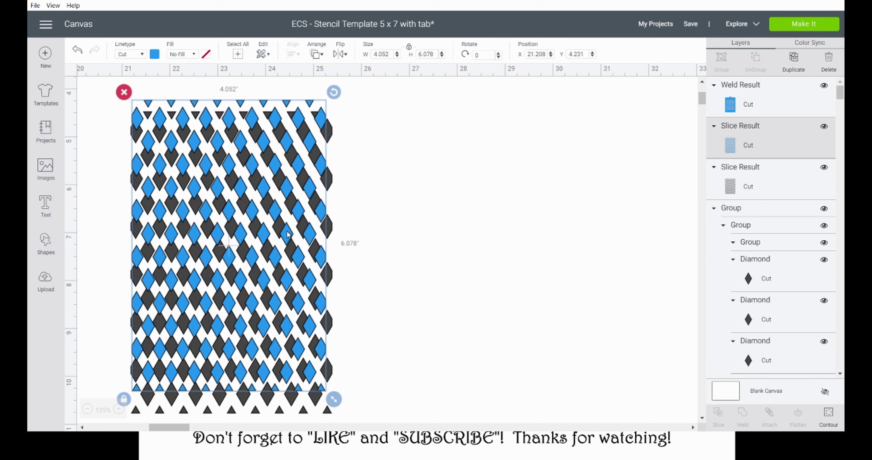
{"action": "key", "text": "ctrl+z"}
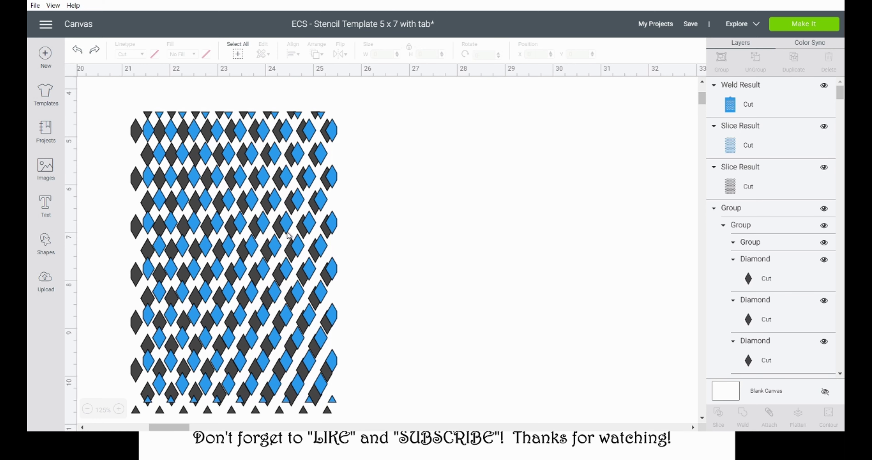
{"action": "key", "text": "ctrl+z"}
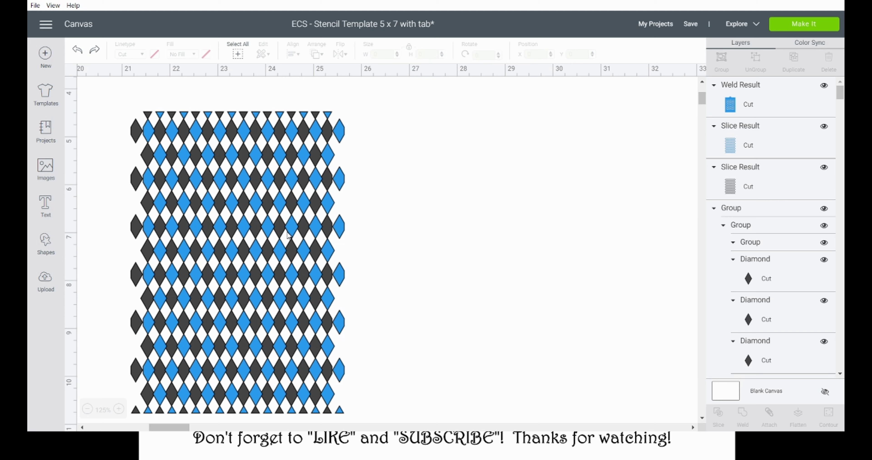
Step: Try welding the blue diamond pattern, moved to X 21.586, Y 4.208, to the dark one, and undo the weld
{"action": "left_click_drag", "start_coordinate": [288, 235], "coordinate": [300, 219]}
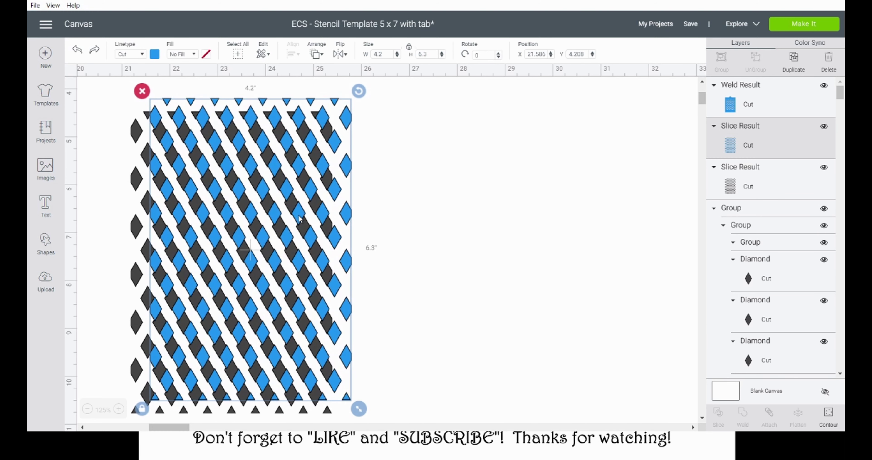
{"action": "left_click_drag", "start_coordinate": [447, 325], "coordinate": [213, 215]}
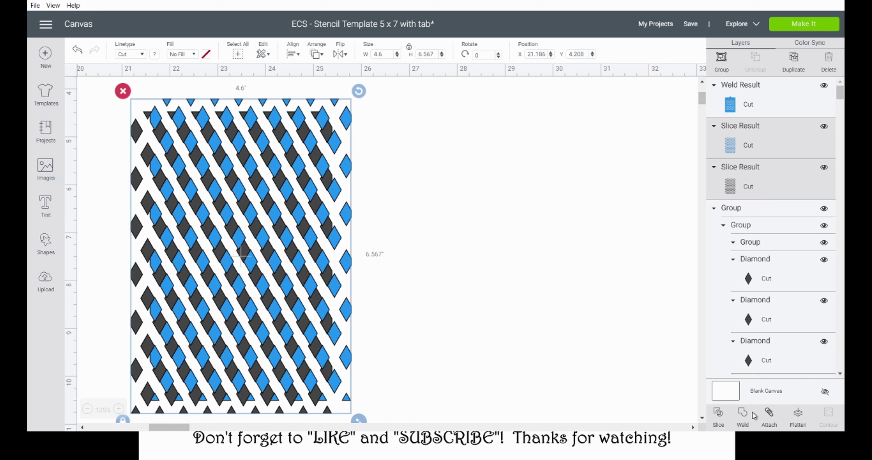
{"action": "left_click", "coordinate": [747, 417]}
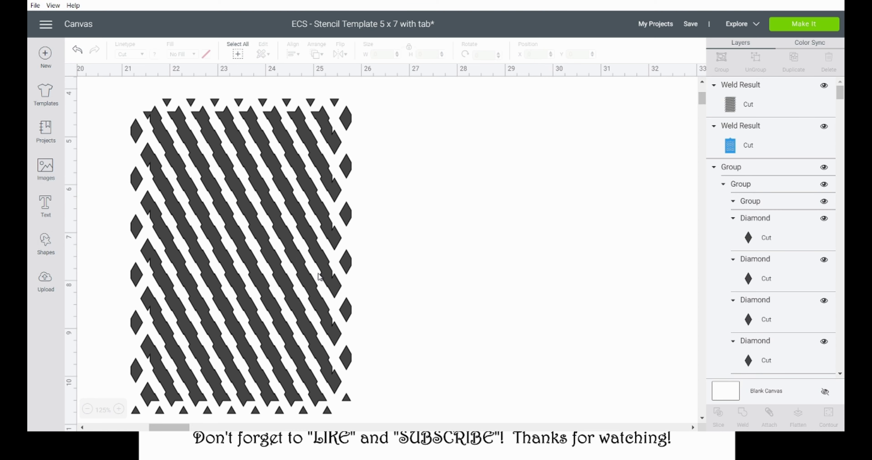
{"action": "key", "text": "ctrl+z"}
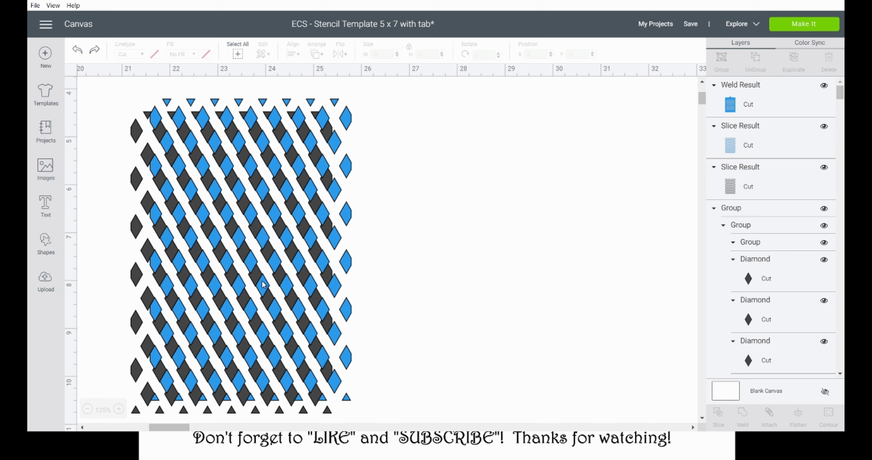
Step: Move the blue diamond pattern to X 21.186, Y 4.253, overlapping the dark diamonds vertically, and weld the two patterns together
{"action": "left_click_drag", "start_coordinate": [312, 194], "coordinate": [293, 196]}
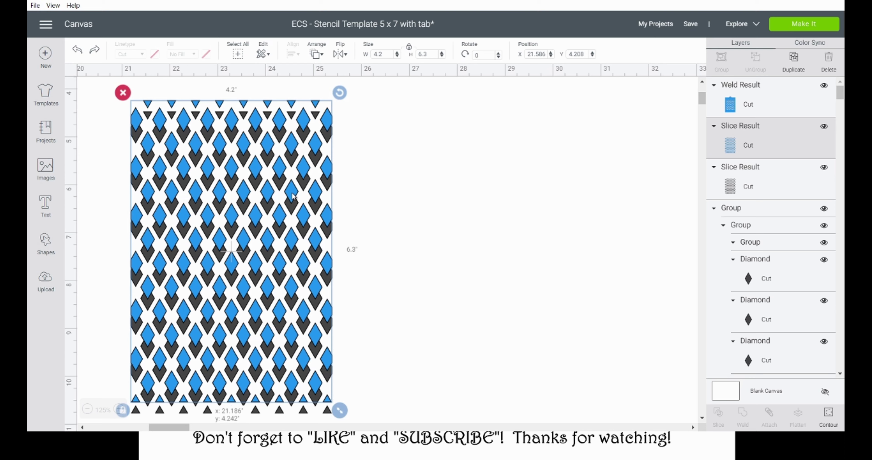
{"action": "left_click_drag", "start_coordinate": [293, 197], "coordinate": [293, 197]}
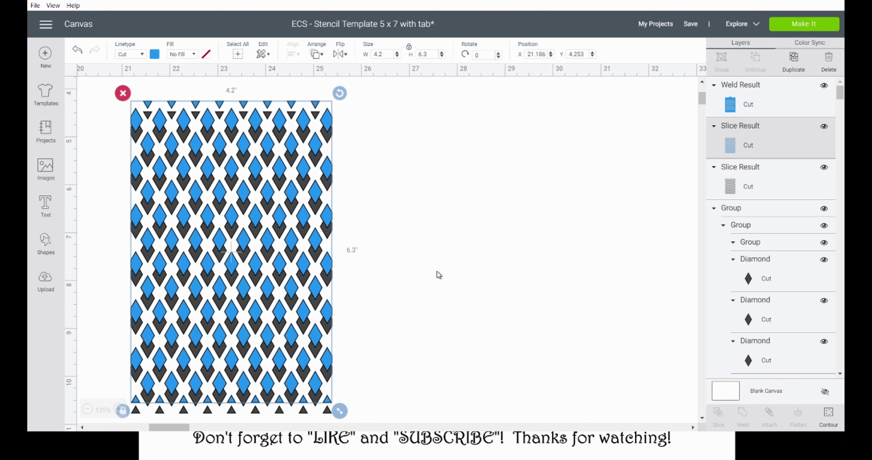
{"action": "left_click_drag", "start_coordinate": [438, 274], "coordinate": [294, 261]}
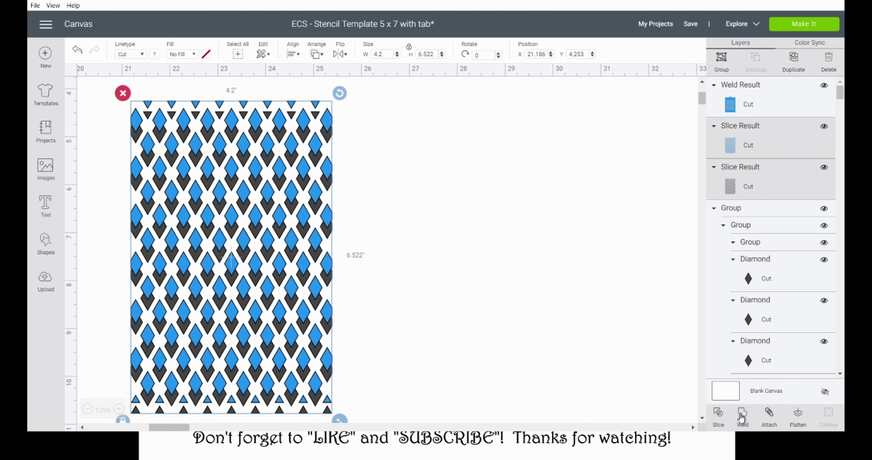
{"action": "left_click", "coordinate": [742, 417]}
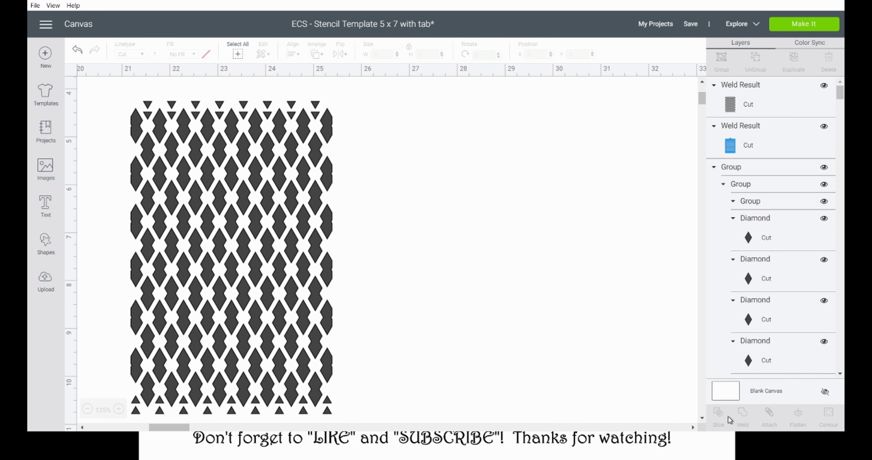
Step: Duplicate the 5 x 7 frame with its inner rectangle and tab, and place the copies at X 13.704, Y 5.593
{"action": "left_click", "coordinate": [87, 410]}
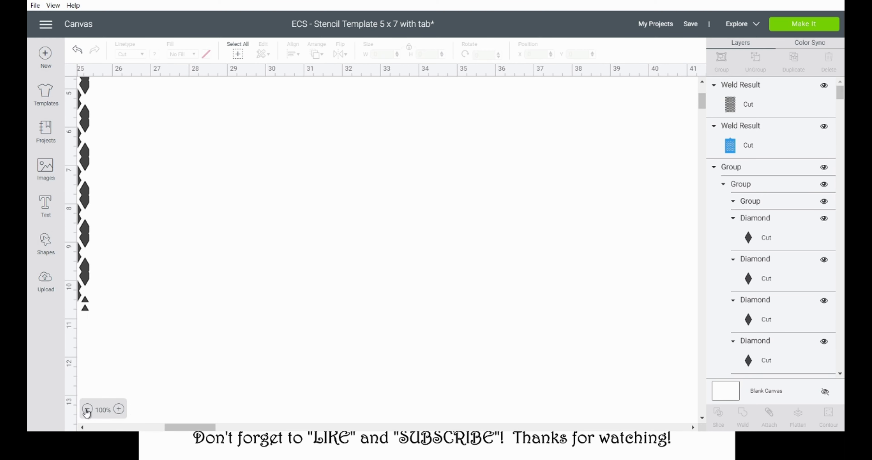
{"action": "left_click", "coordinate": [87, 410]}
{"action": "left_click_drag", "start_coordinate": [217, 428], "coordinate": [152, 429]}
{"action": "left_click_drag", "start_coordinate": [702, 109], "coordinate": [702, 99]}
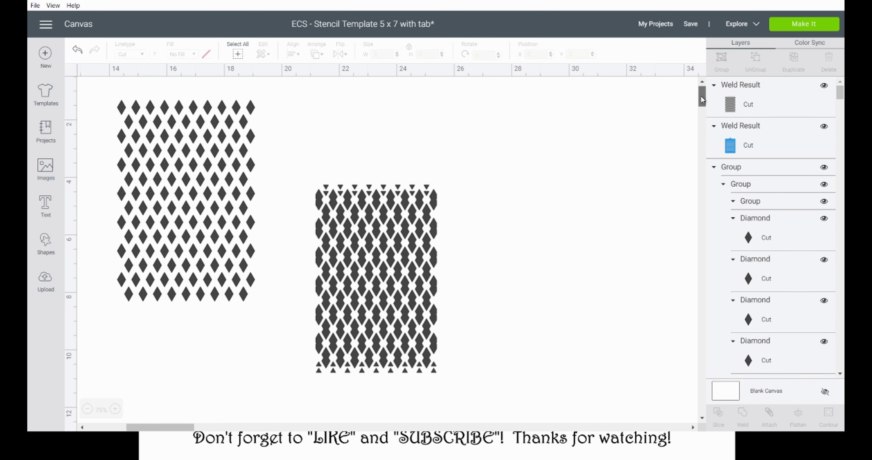
{"action": "left_click_drag", "start_coordinate": [178, 427], "coordinate": [134, 428]}
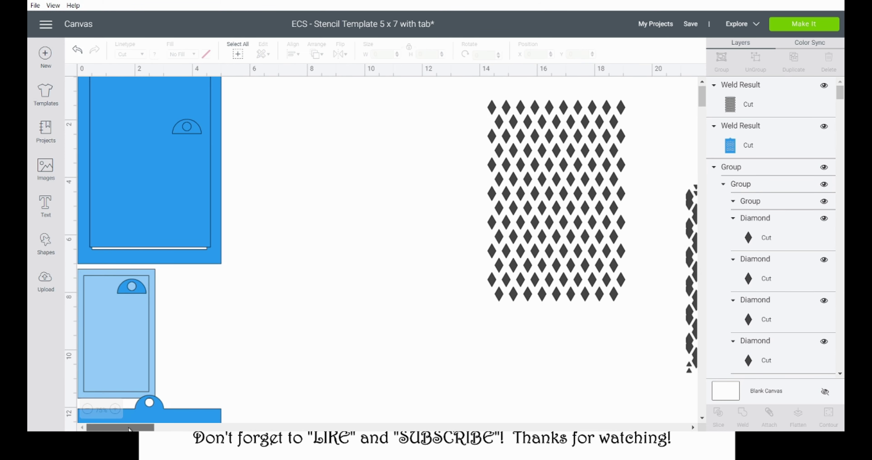
{"action": "left_click_drag", "start_coordinate": [292, 195], "coordinate": [174, 121]}
{"action": "scroll", "coordinate": [796, 108], "scroll_direction": "down", "scroll_amount": 10}
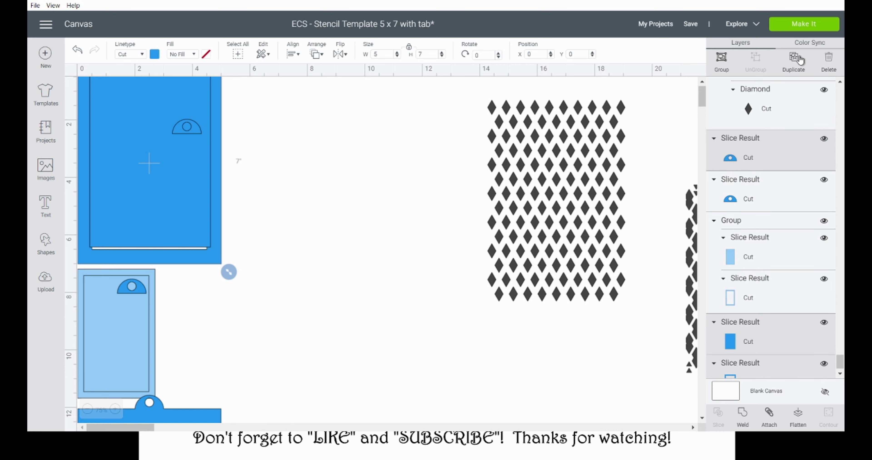
{"action": "left_click", "coordinate": [794, 59]}
{"action": "left_click_drag", "start_coordinate": [217, 188], "coordinate": [566, 291]}
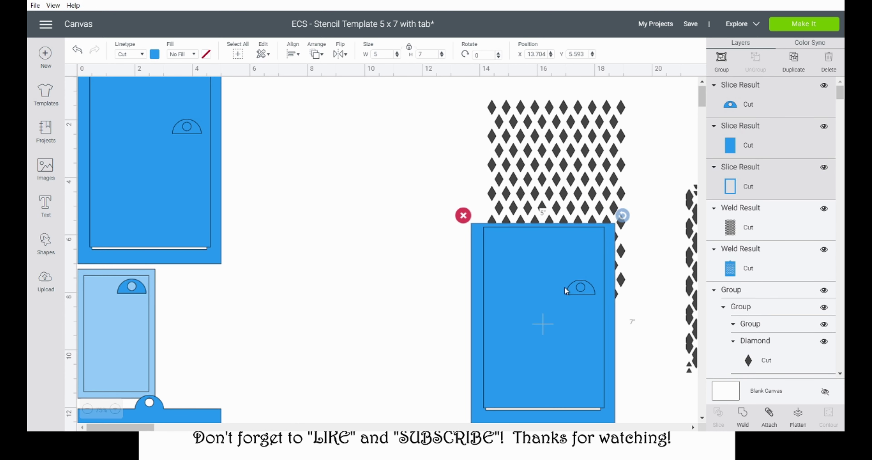
Step: Move the duplicated 4.2 x 6.3 blue rectangle onto the welded diamond pattern and center the two on each other
{"action": "left_click_drag", "start_coordinate": [120, 427], "coordinate": [163, 428]}
{"action": "left_click", "coordinate": [259, 391]}
{"action": "left_click_drag", "start_coordinate": [200, 358], "coordinate": [406, 320]}
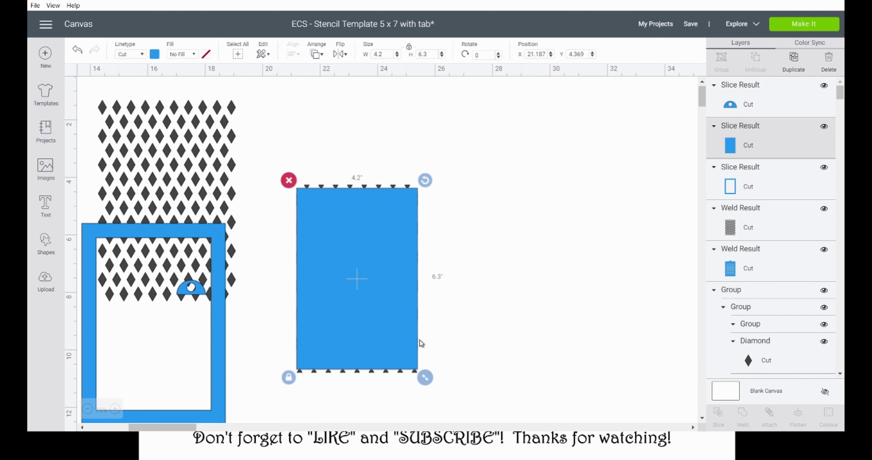
{"action": "left_click_drag", "start_coordinate": [449, 411], "coordinate": [358, 288]}
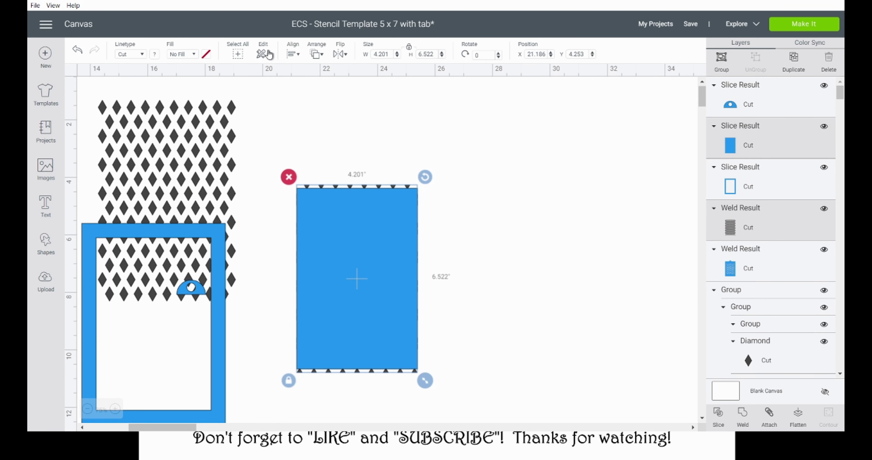
{"action": "left_click", "coordinate": [294, 56]}
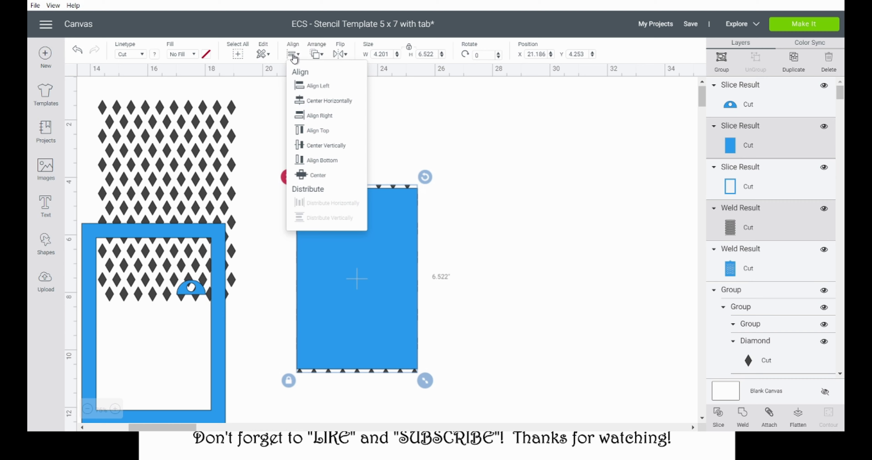
{"action": "left_click", "coordinate": [319, 174]}
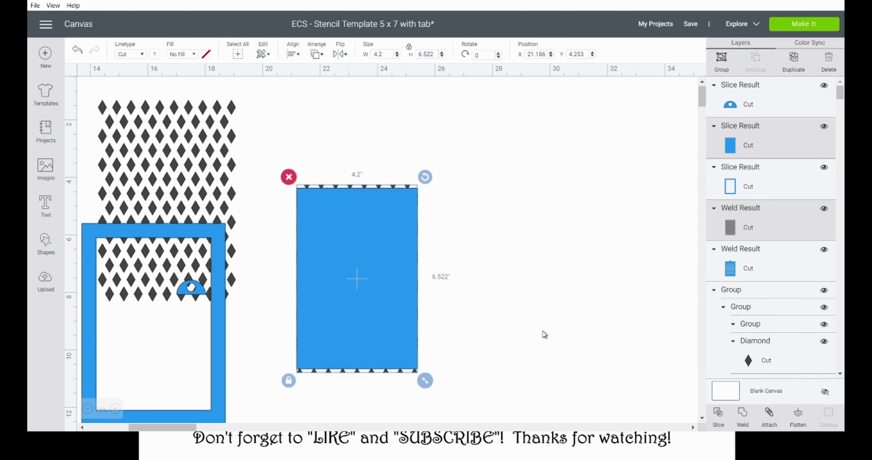
Step: Slice the welded diamond pattern out of the blue rectangle and move the blue cut-out diamonds to the empty canvas beside it
{"action": "left_click", "coordinate": [716, 416]}
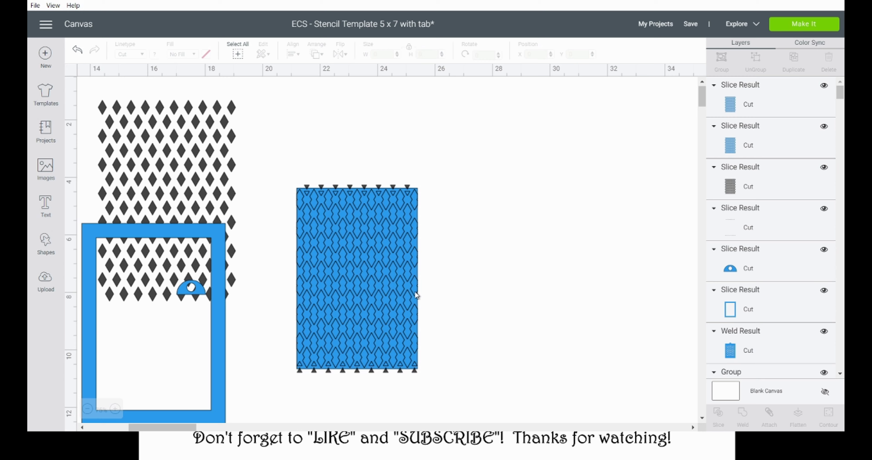
{"action": "left_click_drag", "start_coordinate": [374, 274], "coordinate": [534, 264]}
{"action": "left_click", "coordinate": [535, 264]}
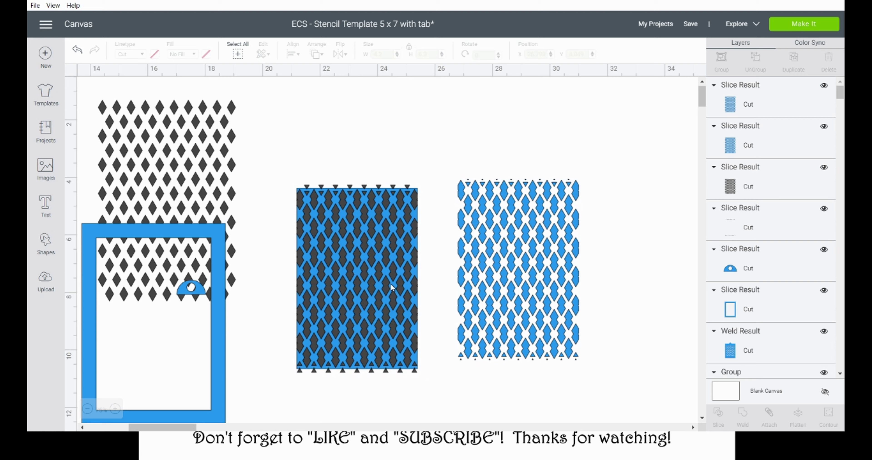
Step: Move the blue diamond lattice off the dark diamond pattern and delete the dark slice leftovers beneath it
{"action": "left_click_drag", "start_coordinate": [354, 264], "coordinate": [206, 261]}
{"action": "left_click_drag", "start_coordinate": [306, 148], "coordinate": [373, 259]}
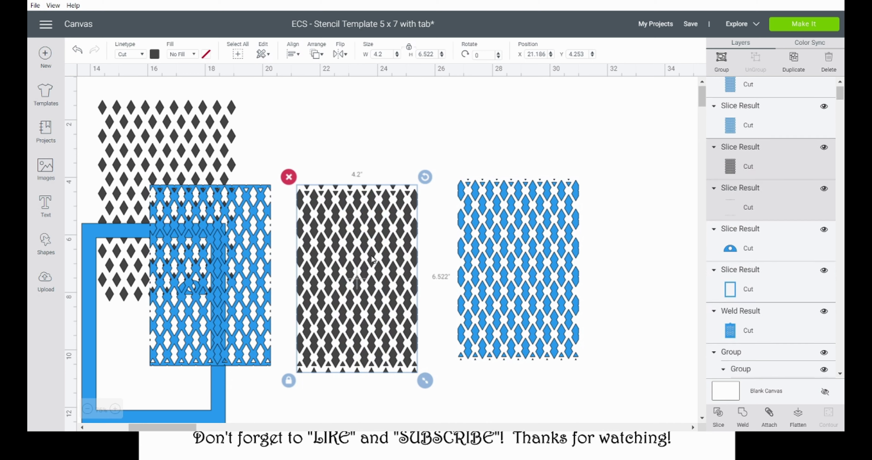
{"action": "key", "text": "Delete"}
Step: Place the 5 x 7 frame at X 21.278, Y 3.815 around the blue lattice and delete the spare blue cut-out diamonds
{"action": "left_click_drag", "start_coordinate": [266, 266], "coordinate": [428, 262]}
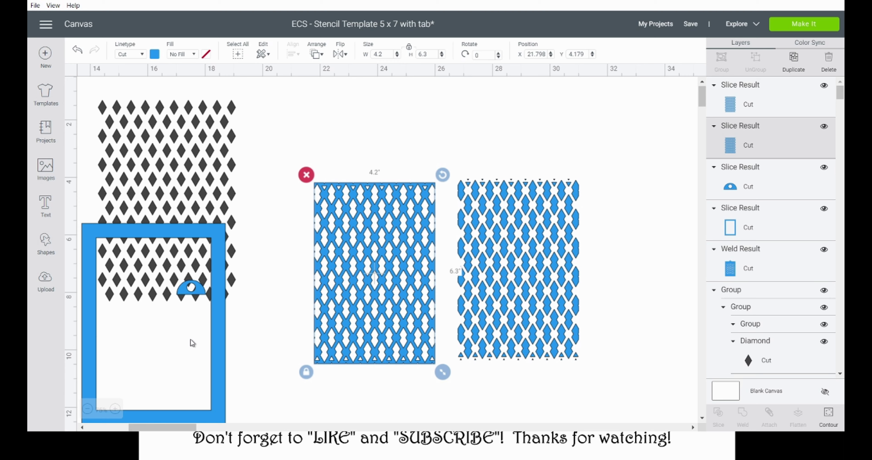
{"action": "left_click_drag", "start_coordinate": [212, 336], "coordinate": [579, 278]}
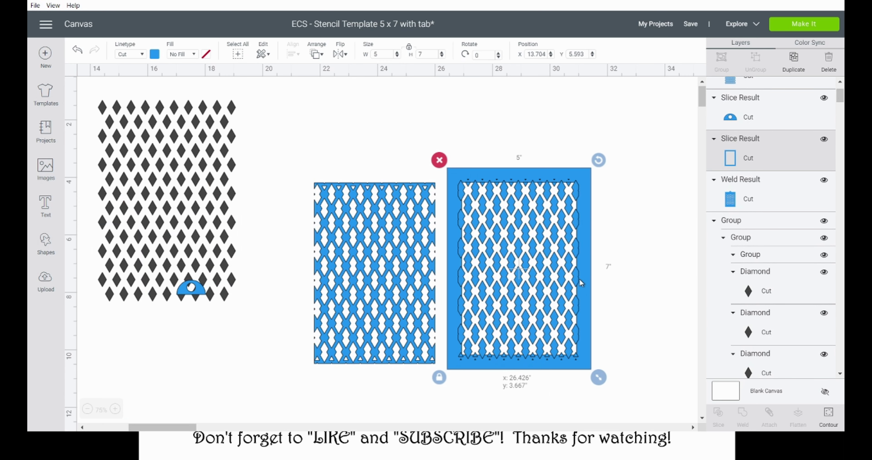
{"action": "left_click_drag", "start_coordinate": [579, 278], "coordinate": [580, 278]}
{"action": "left_click_drag", "start_coordinate": [590, 260], "coordinate": [429, 264]}
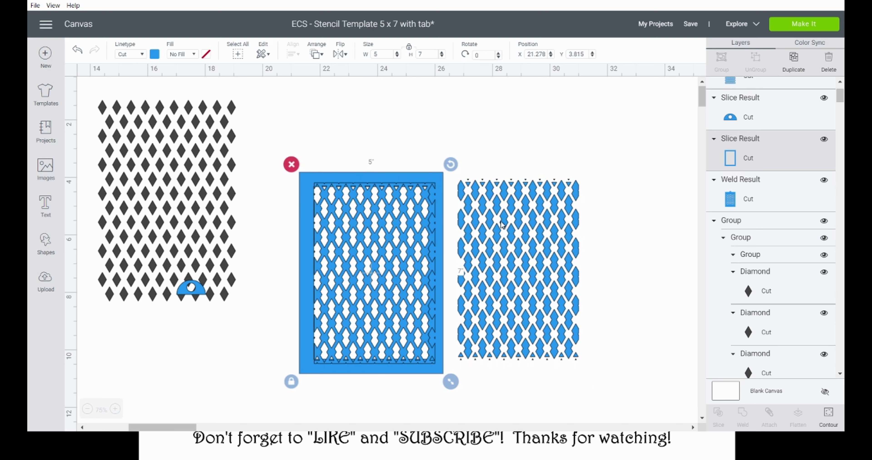
{"action": "left_click", "coordinate": [547, 207]}
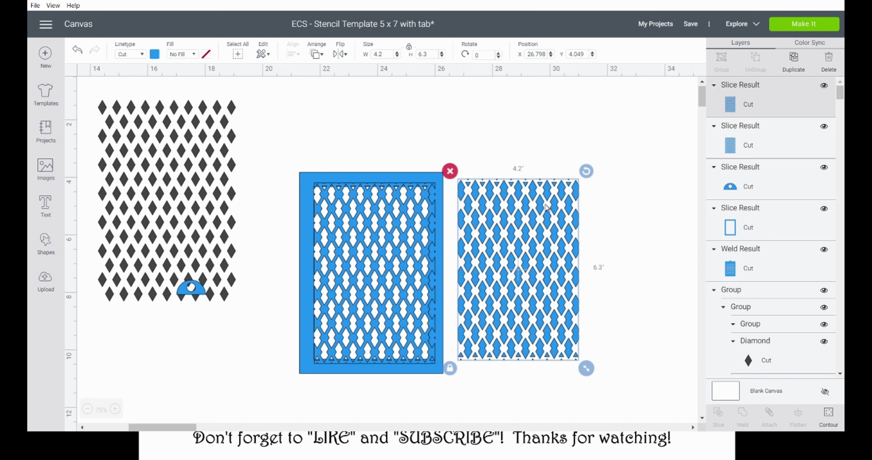
{"action": "key", "text": "Delete"}
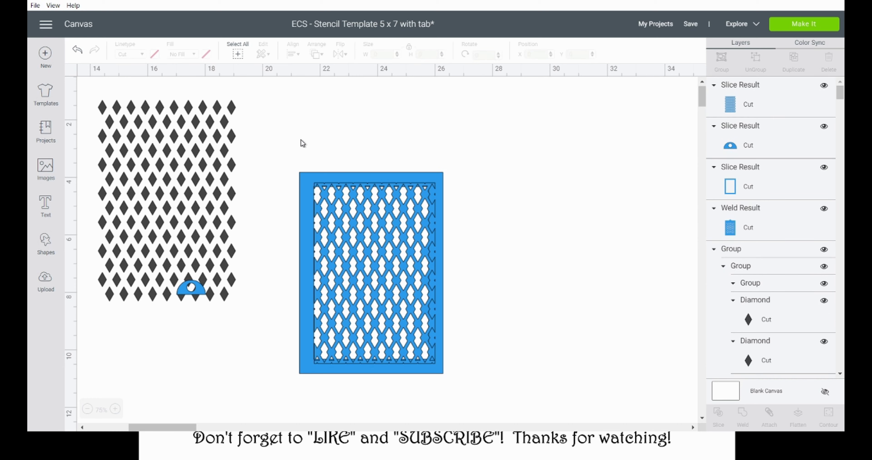
Step: Center the diamond lattice and the 5 x 7 frame on each other and weld them together
{"action": "left_click_drag", "start_coordinate": [360, 227], "coordinate": [354, 228]}
{"action": "left_click_drag", "start_coordinate": [302, 128], "coordinate": [364, 253]}
{"action": "left_click", "coordinate": [298, 54]}
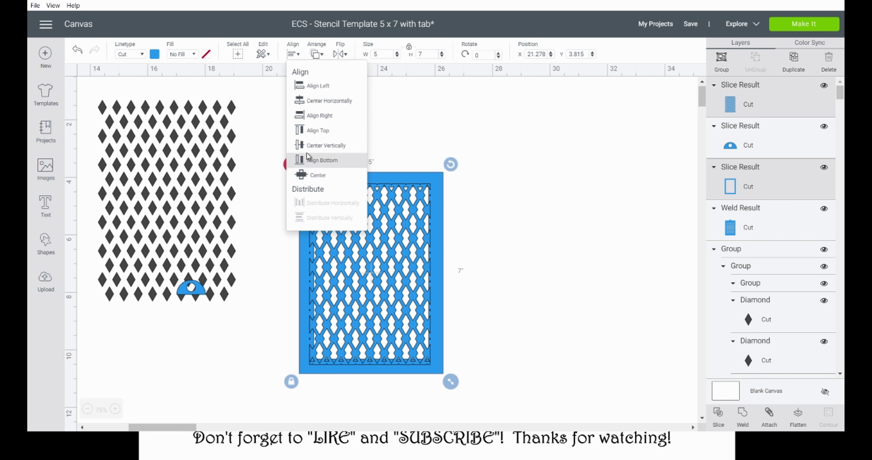
{"action": "left_click", "coordinate": [314, 173]}
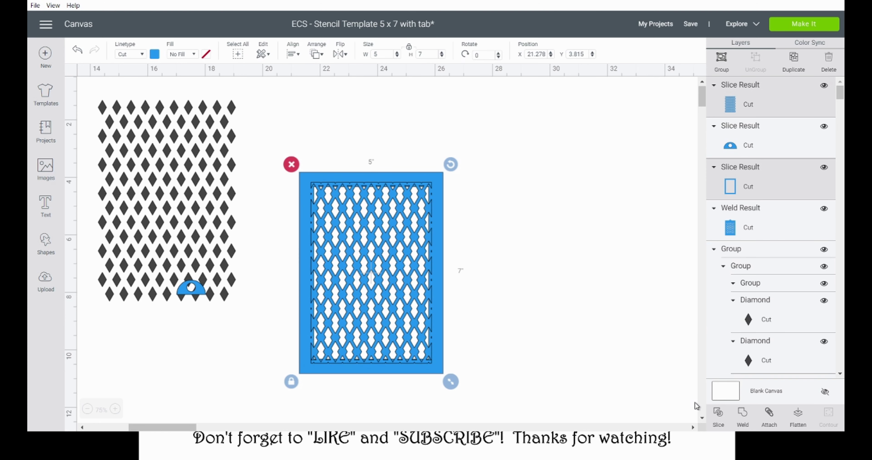
{"action": "left_click", "coordinate": [743, 417]}
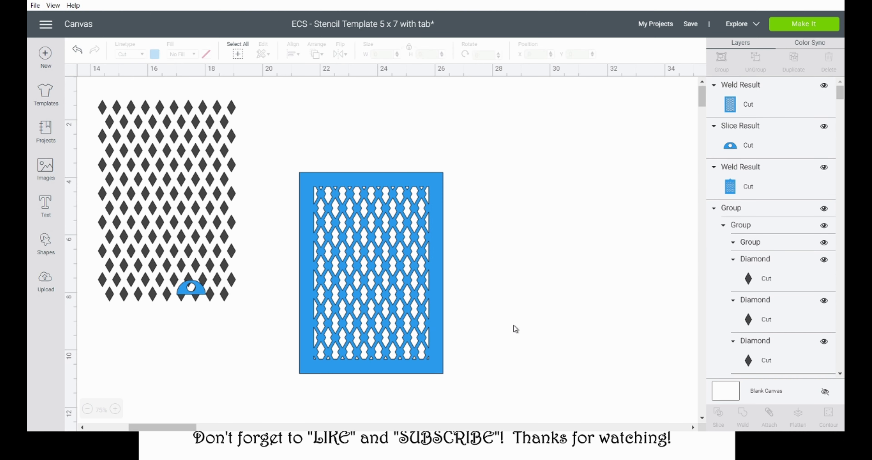
Step: Place the tab on the frame's upper edge, center it horizontally with the stencil, and weld the two together
{"action": "left_click_drag", "start_coordinate": [203, 291], "coordinate": [378, 168]}
{"action": "mouse_move", "coordinate": [300, 131]}
{"action": "left_mouse_down"}
{"action": "mouse_move", "coordinate": [385, 192]}
{"action": "mouse_move", "coordinate": [309, 133]}
{"action": "left_mouse_up"}
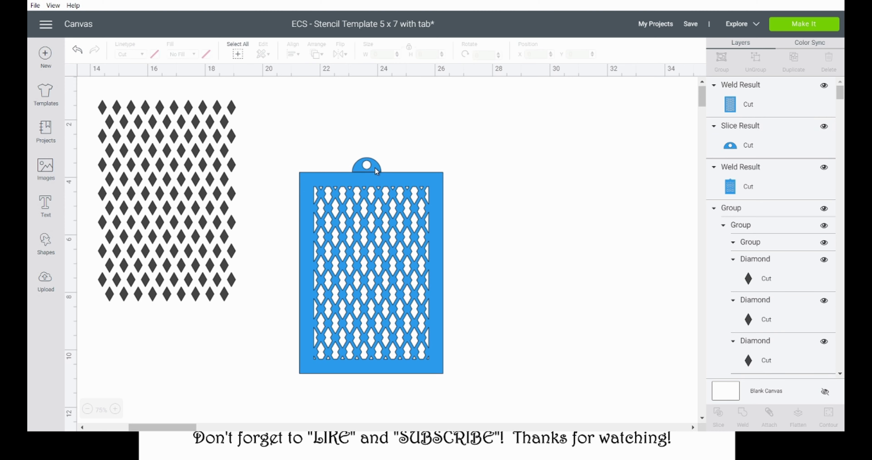
{"action": "left_click", "coordinate": [375, 168]}
{"action": "left_click_drag", "start_coordinate": [375, 170], "coordinate": [374, 168]}
{"action": "left_click_drag", "start_coordinate": [294, 130], "coordinate": [403, 233]}
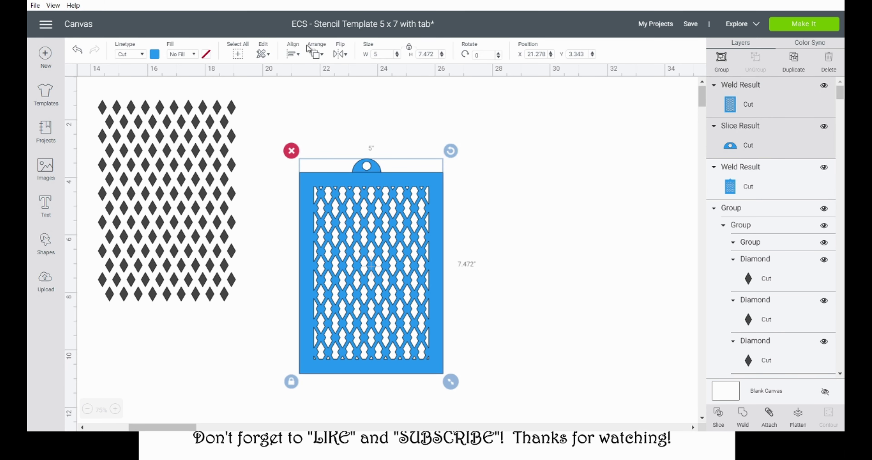
{"action": "left_click", "coordinate": [294, 54]}
{"action": "left_click", "coordinate": [337, 106]}
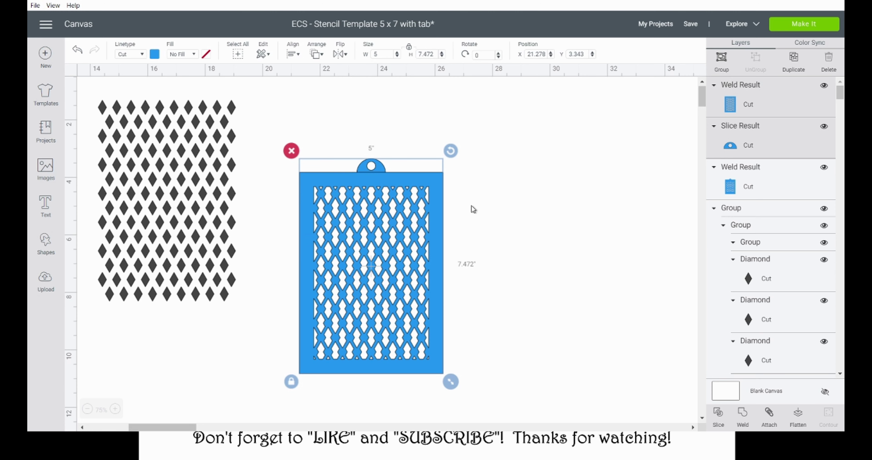
{"action": "left_click", "coordinate": [743, 414]}
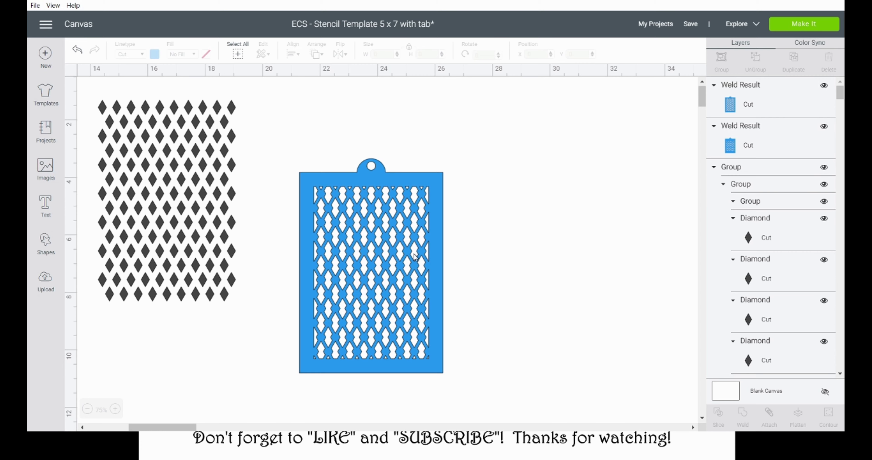
Step: Move the finished lattice stencil with tab beside the first diamond stencil, below the template pieces
{"action": "left_click", "coordinate": [416, 257]}
{"action": "left_click_drag", "start_coordinate": [415, 257], "coordinate": [208, 357]}
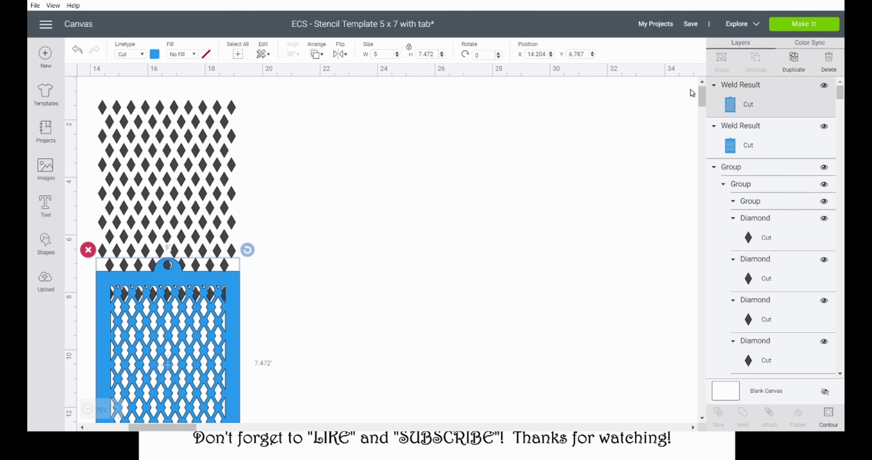
{"action": "left_click_drag", "start_coordinate": [701, 99], "coordinate": [701, 105]}
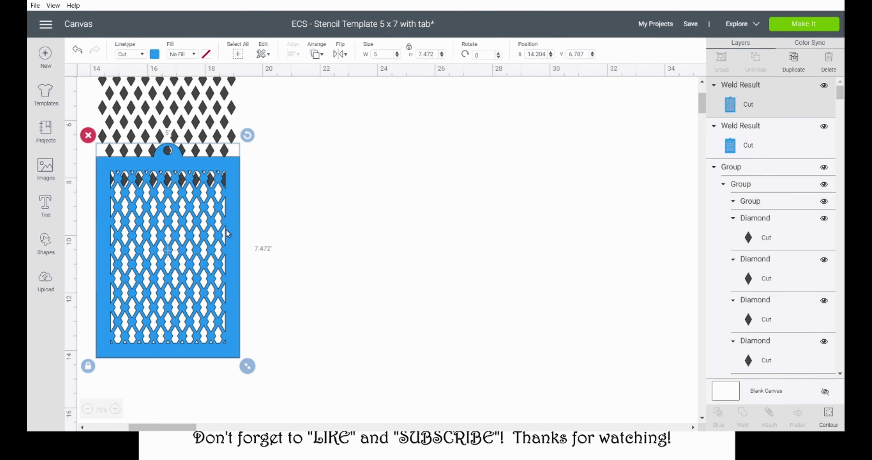
{"action": "left_click_drag", "start_coordinate": [226, 235], "coordinate": [164, 298]}
{"action": "left_click_drag", "start_coordinate": [196, 428], "coordinate": [142, 429]}
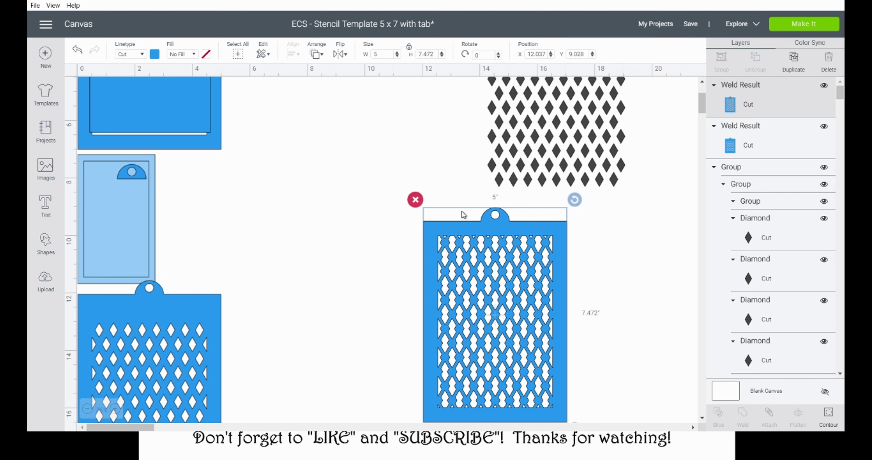
{"action": "left_click_drag", "start_coordinate": [279, 316], "coordinate": [277, 305]}
Step: Delete the original dark diamond pattern group from the canvas
{"action": "left_click", "coordinate": [599, 132], "text": "shift"}
{"action": "left_click", "coordinate": [599, 132]}
{"action": "key", "text": "Delete"}
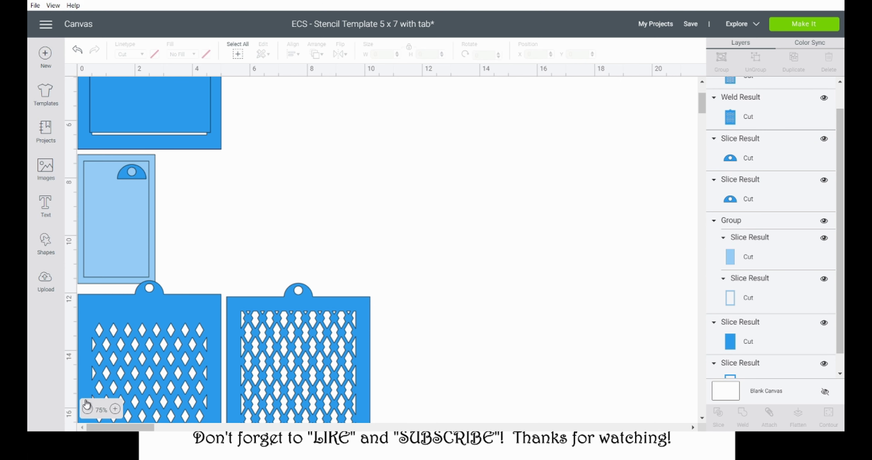
Step: Duplicate the 5 x 7 template pieces and stretch the unlocked copies to about 5.5 x 14.3 inches
{"action": "left_click", "coordinate": [87, 410]}
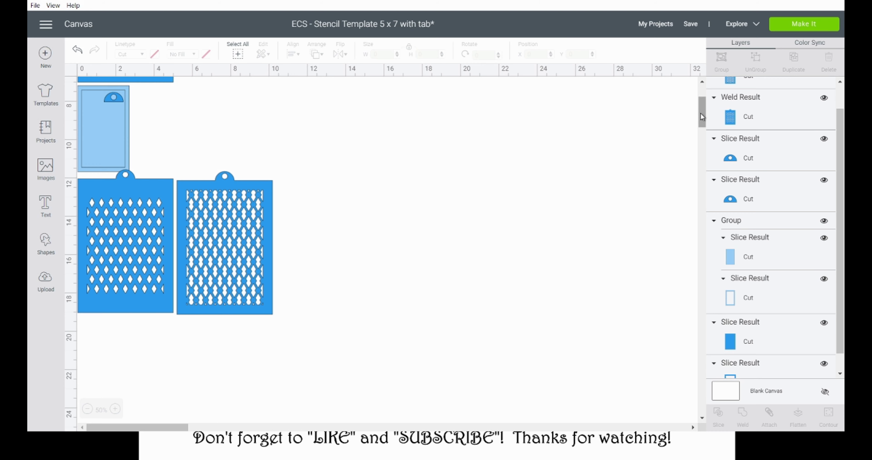
{"action": "left_click_drag", "start_coordinate": [702, 115], "coordinate": [702, 101]}
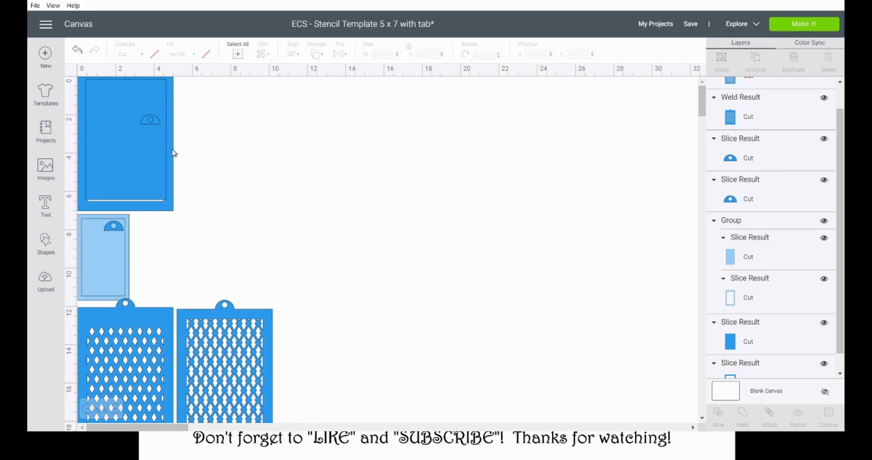
{"action": "left_click_drag", "start_coordinate": [190, 169], "coordinate": [132, 96]}
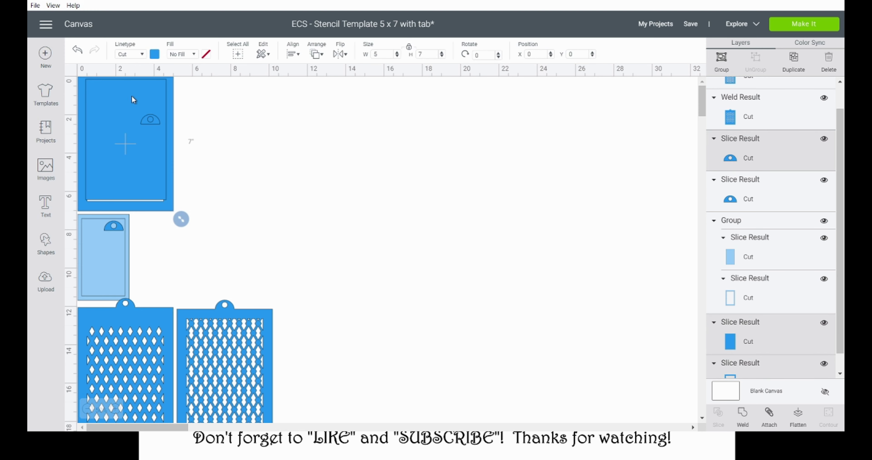
{"action": "left_click", "coordinate": [794, 59]}
{"action": "left_click_drag", "start_coordinate": [153, 128], "coordinate": [413, 154]}
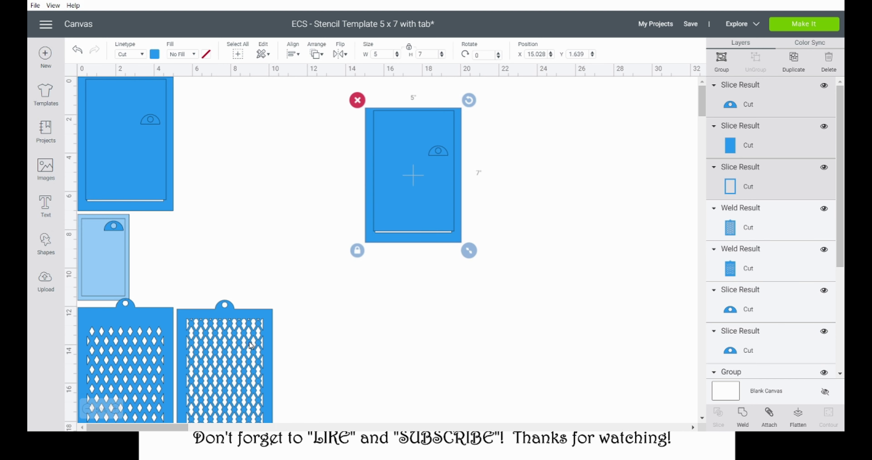
{"action": "left_click", "coordinate": [357, 251]}
{"action": "left_click_drag", "start_coordinate": [470, 253], "coordinate": [480, 392]}
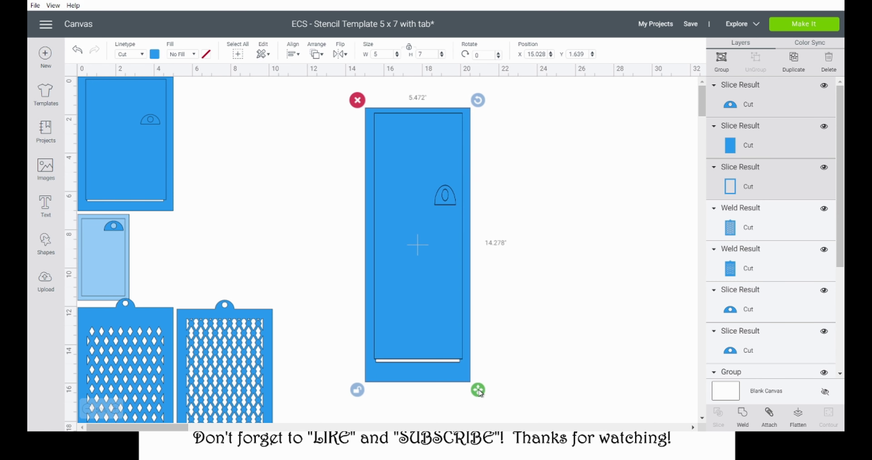
{"action": "left_click_drag", "start_coordinate": [480, 393], "coordinate": [480, 394]}
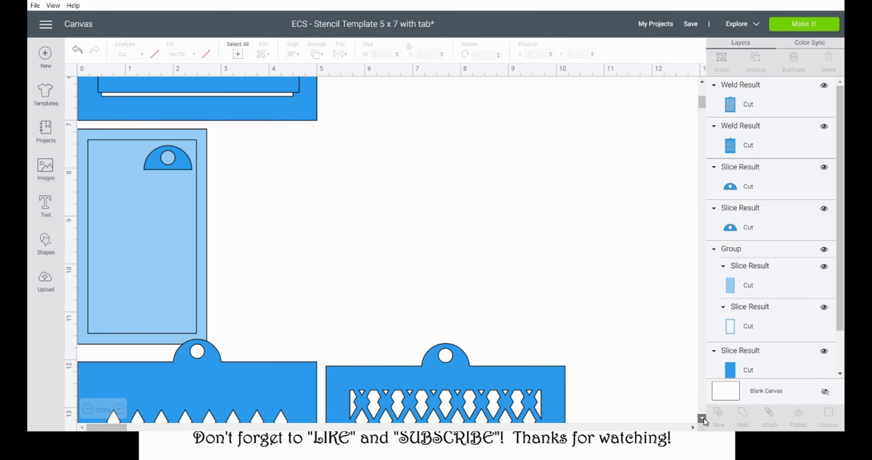
Step: Delete the original 5 x 7 template pieces and the light blue template group above the two diamond stencils
{"action": "scroll", "coordinate": [704, 418], "scroll_direction": "down", "scroll_amount": 10}
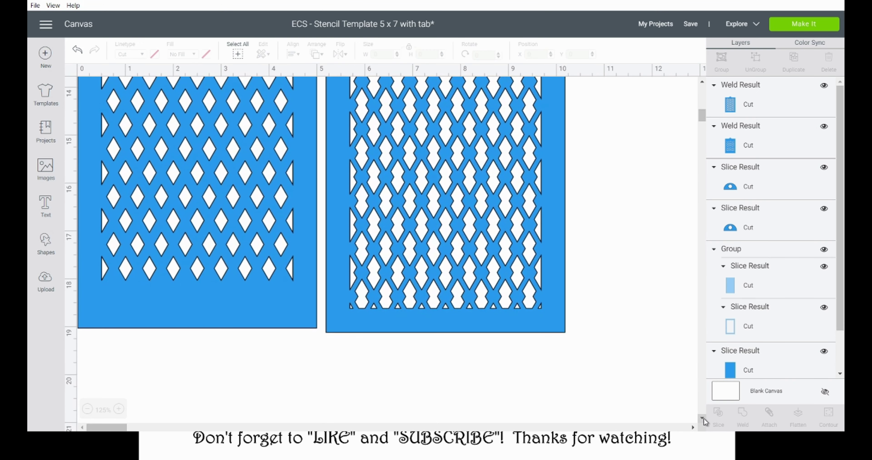
{"action": "left_click", "coordinate": [87, 410]}
{"action": "left_click", "coordinate": [88, 410]}
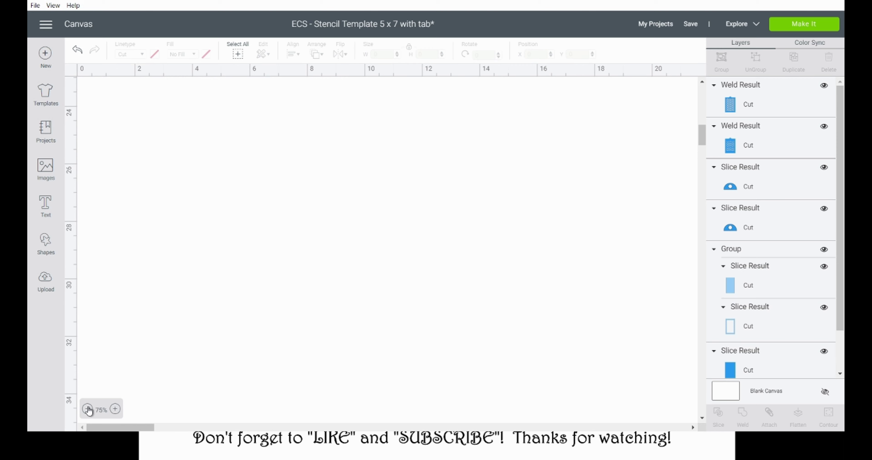
{"action": "left_click_drag", "start_coordinate": [701, 139], "coordinate": [702, 108]}
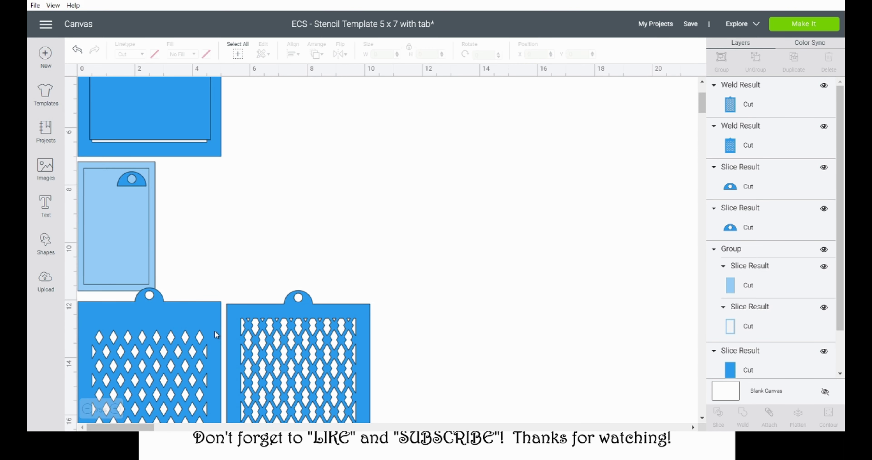
{"action": "left_click_drag", "start_coordinate": [211, 238], "coordinate": [121, 103]}
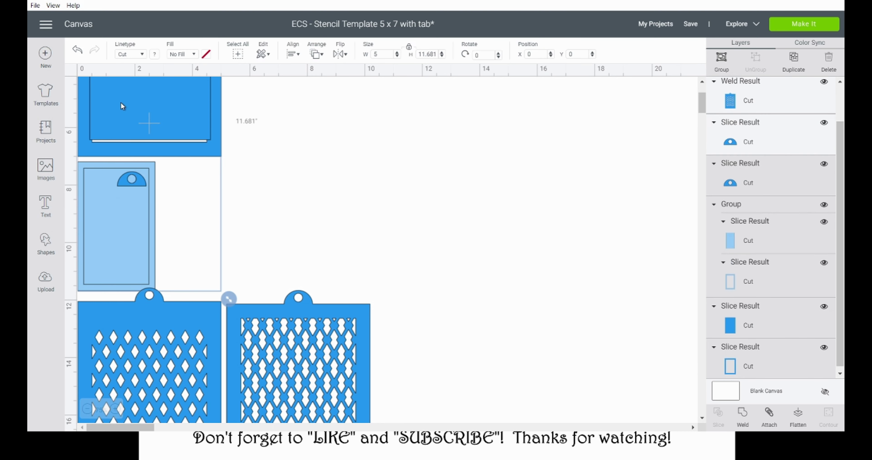
{"action": "key", "text": "Delete"}
Step: Move both diamond stencils up to Y 0, side by side, with the lattice stencil at X 5.167
{"action": "left_click_drag", "start_coordinate": [391, 358], "coordinate": [155, 77]}
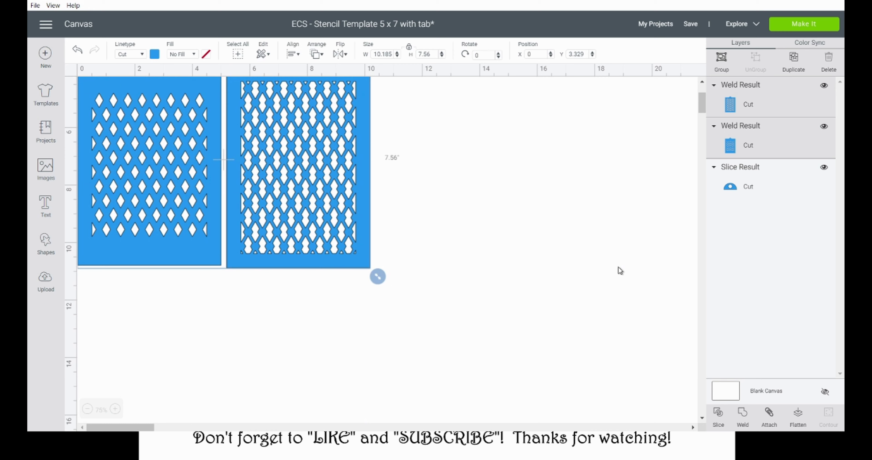
{"action": "left_click", "coordinate": [512, 233]}
{"action": "left_click_drag", "start_coordinate": [342, 228], "coordinate": [339, 203]}
{"action": "left_click_drag", "start_coordinate": [152, 223], "coordinate": [128, 141]}
{"action": "left_click_drag", "start_coordinate": [280, 165], "coordinate": [283, 107]}
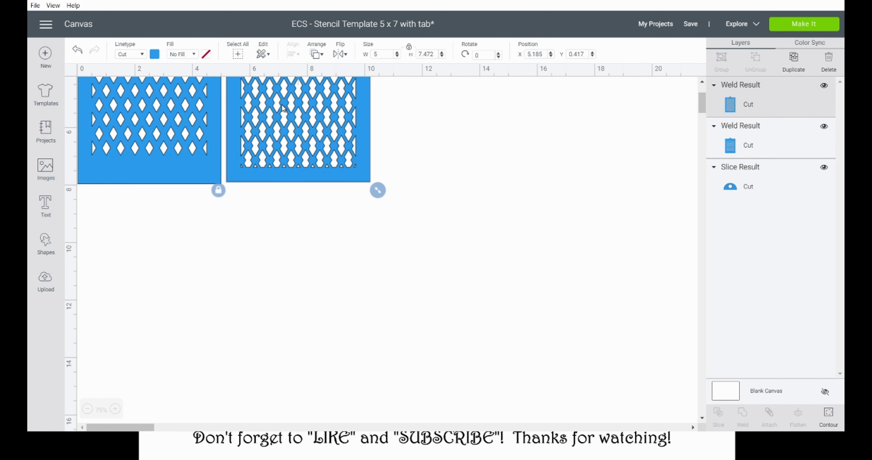
{"action": "left_click_drag", "start_coordinate": [702, 96], "coordinate": [703, 88]}
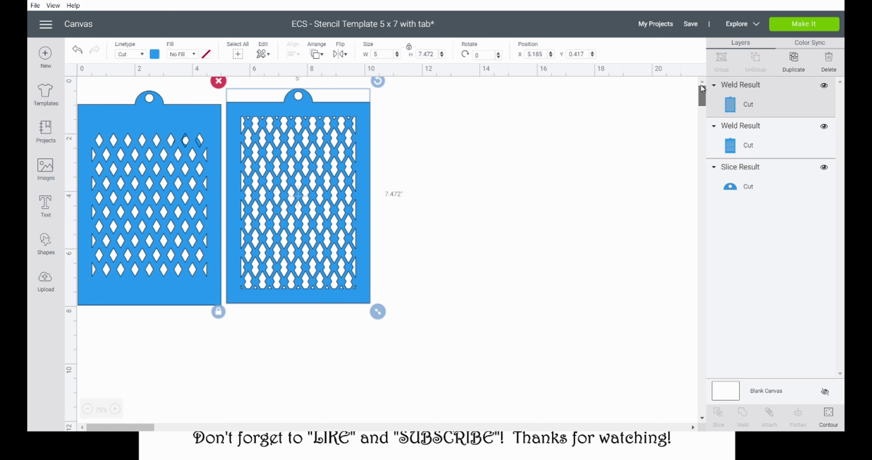
{"action": "left_click_drag", "start_coordinate": [290, 287], "coordinate": [312, 285]}
{"action": "mouse_move", "coordinate": [158, 256]}
{"action": "left_mouse_down"}
{"action": "mouse_move", "coordinate": [133, 176]}
{"action": "mouse_move", "coordinate": [158, 241]}
{"action": "left_mouse_up"}
{"action": "left_click_drag", "start_coordinate": [337, 227], "coordinate": [312, 217]}
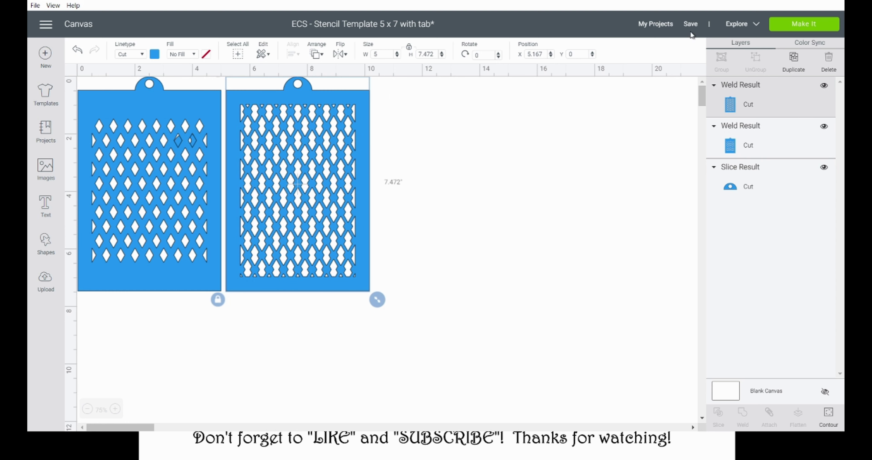
Step: Delete the leftover tab hidden under the first diamond stencil and place that stencil at X 0, Y 0
{"action": "mouse_move", "coordinate": [692, 27]}
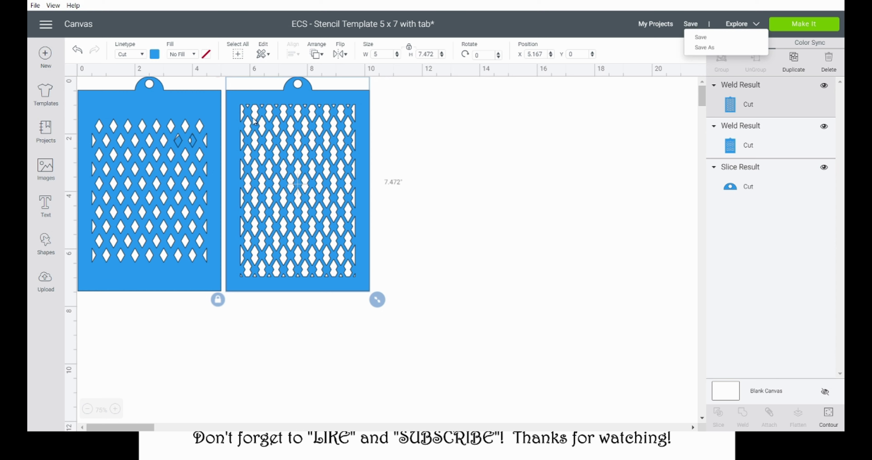
{"action": "left_click_drag", "start_coordinate": [186, 93], "coordinate": [188, 230]}
{"action": "left_click", "coordinate": [192, 145]}
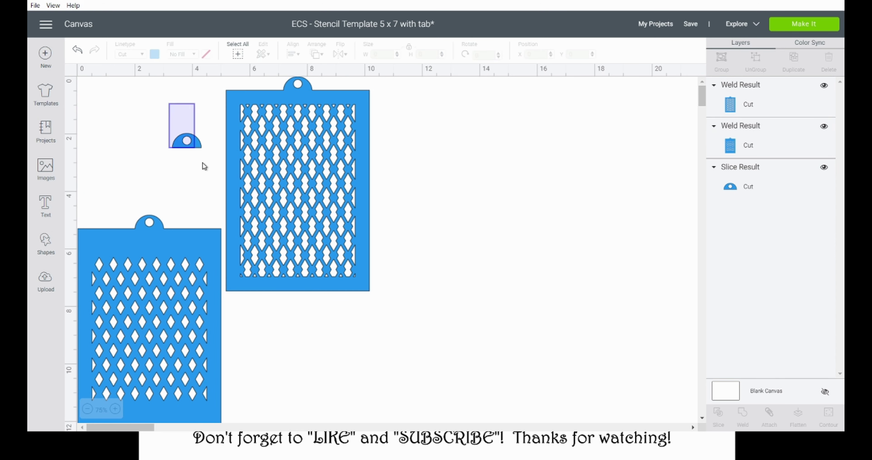
{"action": "key", "text": "Delete"}
{"action": "left_click_drag", "start_coordinate": [203, 217], "coordinate": [186, 89]}
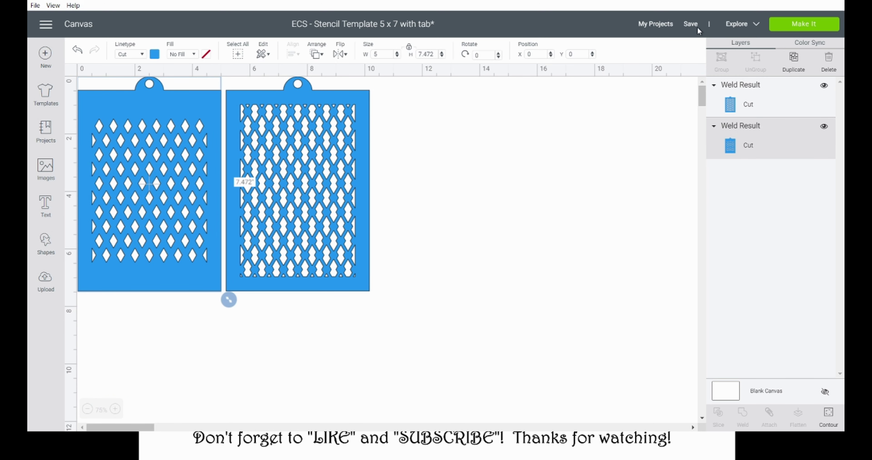
Step: Save the project as a new copy named "ECS - Stencil Diamond 5 x 7 with tab - 2"
{"action": "left_click", "coordinate": [691, 27]}
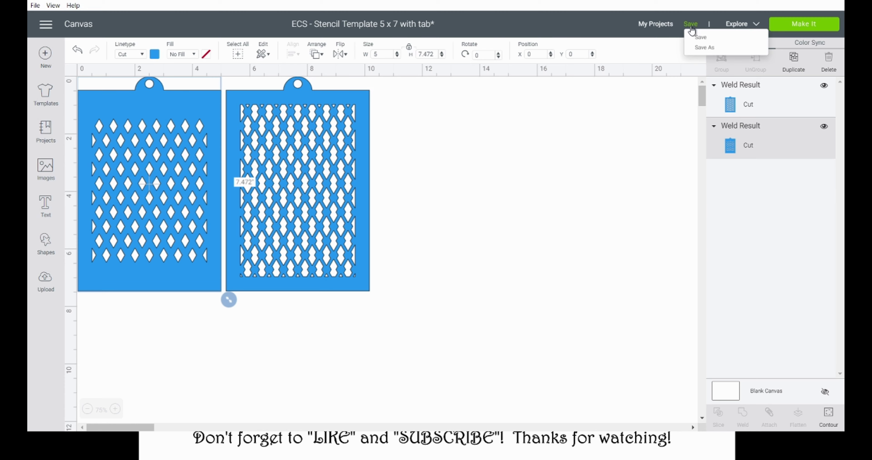
{"action": "left_click", "coordinate": [705, 48]}
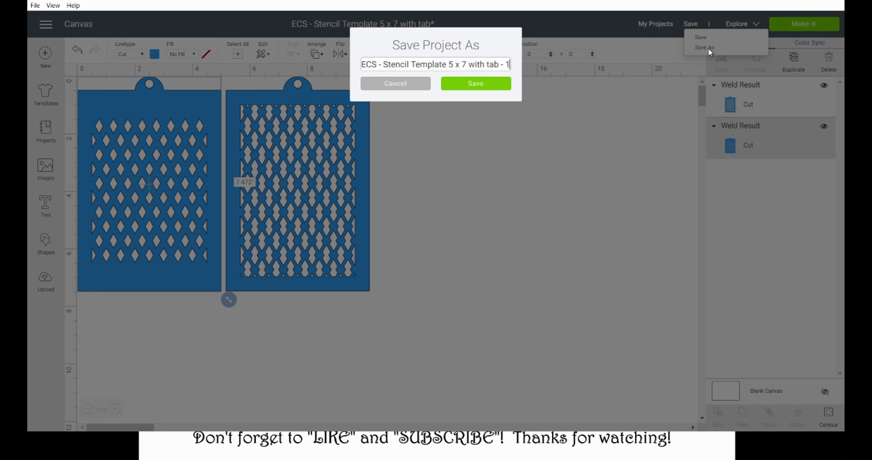
{"action": "key", "text": "Left"}
{"action": "key", "text": "Left"}
{"action": "key", "text": "Left"}
{"action": "key", "text": "Left"}
{"action": "key", "text": "Left"}
{"action": "key", "text": "Left"}
{"action": "key", "text": "Left"}
{"action": "key", "text": "Left"}
{"action": "key", "text": "Left"}
{"action": "key", "text": "Left"}
{"action": "key", "text": "Left"}
{"action": "key", "text": "Left"}
{"action": "key", "text": "Left"}
{"action": "key", "text": "Left"}
{"action": "key", "text": "Left"}
{"action": "key", "text": "Left"}
{"action": "key", "text": "Left"}
{"action": "key", "text": "Left"}
{"action": "key", "text": "Left"}
{"action": "key", "text": "Left"}
{"action": "key", "text": "Left"}
{"action": "key", "text": "Left"}
{"action": "key", "text": "Left"}
{"action": "key", "text": "Left"}
{"action": "key", "text": "Left"}
{"action": "key", "text": "Left"}
{"action": "key", "text": "Left"}
{"action": "key", "text": "ctrl+shift+Right"}
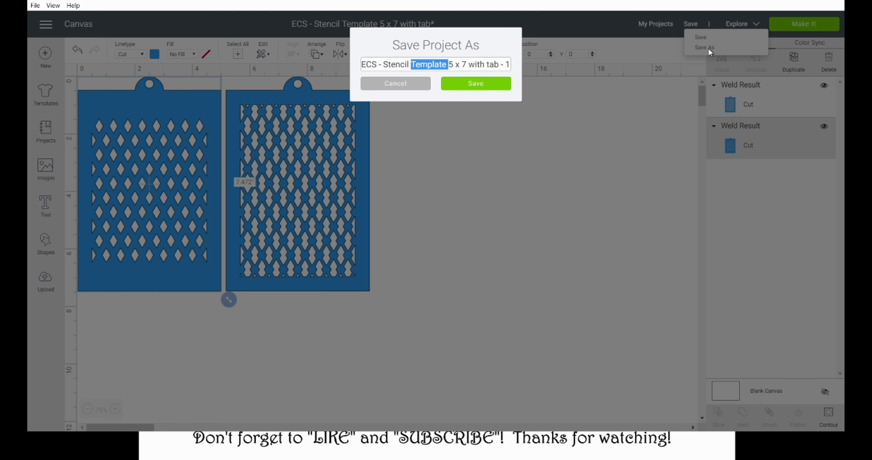
{"action": "type", "text": "Diamond"}
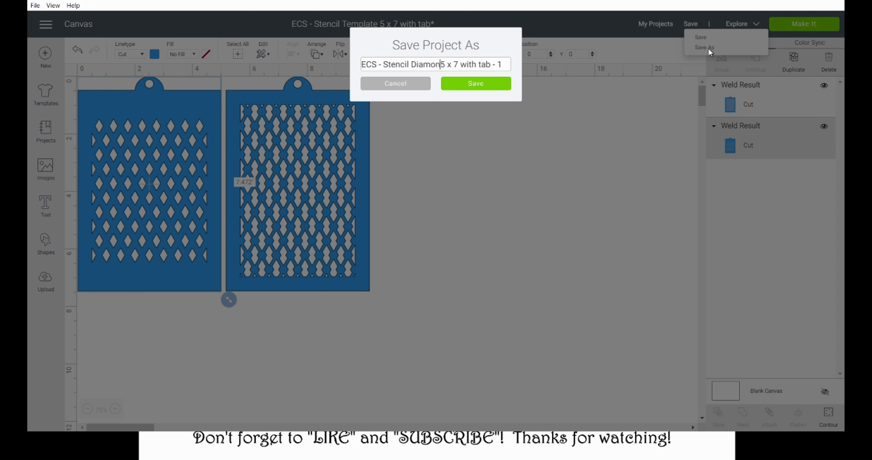
{"action": "key", "text": "Right"}
{"action": "key", "text": "Right"}
{"action": "key", "text": "Right"}
{"action": "key", "text": "Right"}
{"action": "key", "text": "Right"}
{"action": "key", "text": "Right"}
{"action": "key", "text": "Right"}
{"action": "key", "text": "Right"}
{"action": "key", "text": "Right"}
{"action": "key", "text": "Right"}
{"action": "key", "text": "Right"}
{"action": "key", "text": "Right"}
{"action": "key", "text": "Right"}
{"action": "key", "text": "Right"}
{"action": "key", "text": "Right"}
{"action": "key", "text": "Right"}
{"action": "key", "text": "Right"}
{"action": "key", "text": "Right"}
{"action": "key", "text": "BackSpace"}
{"action": "type", "text": "2"}
{"action": "left_click", "coordinate": [494, 84]}
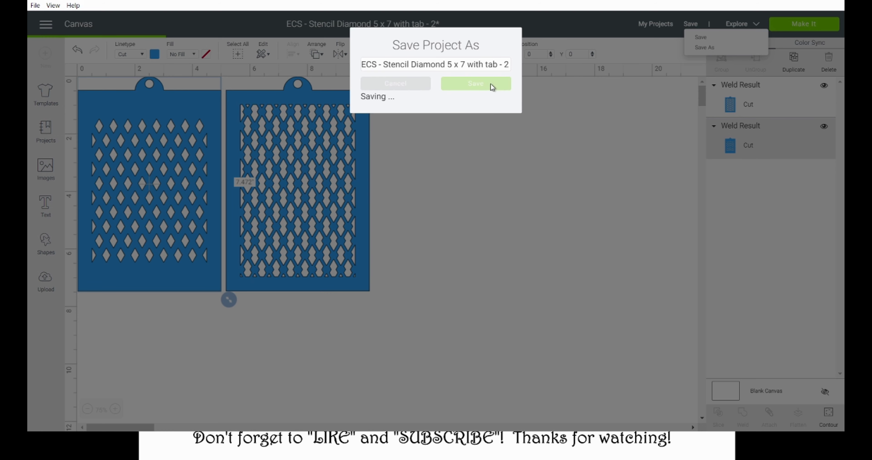